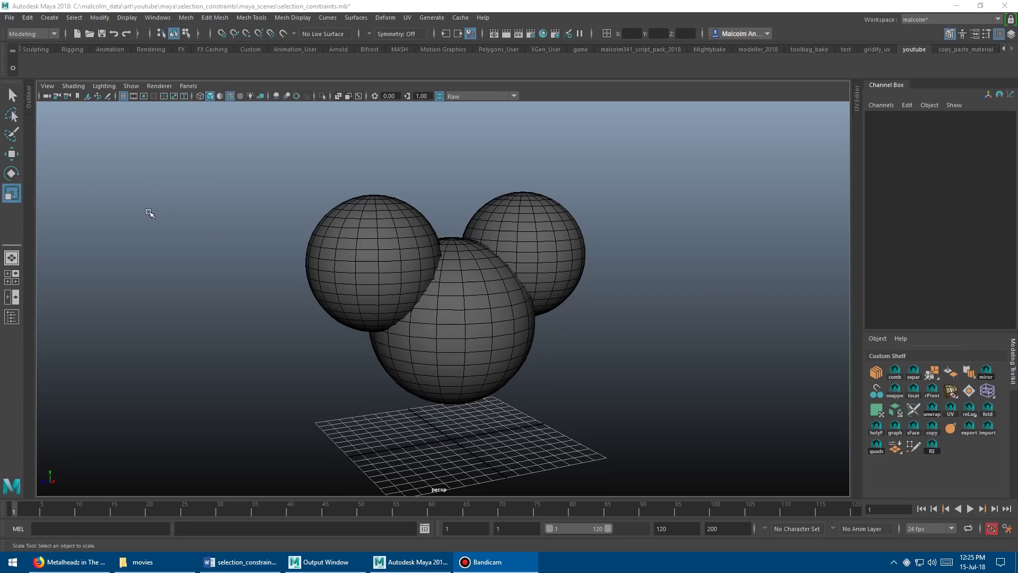
Open the Move tool's settings, review the available selection constraint types, and close the settings.
left_click(201, 193)
middle_click_drag(202, 193, 198, 196, "alt")
key("w")
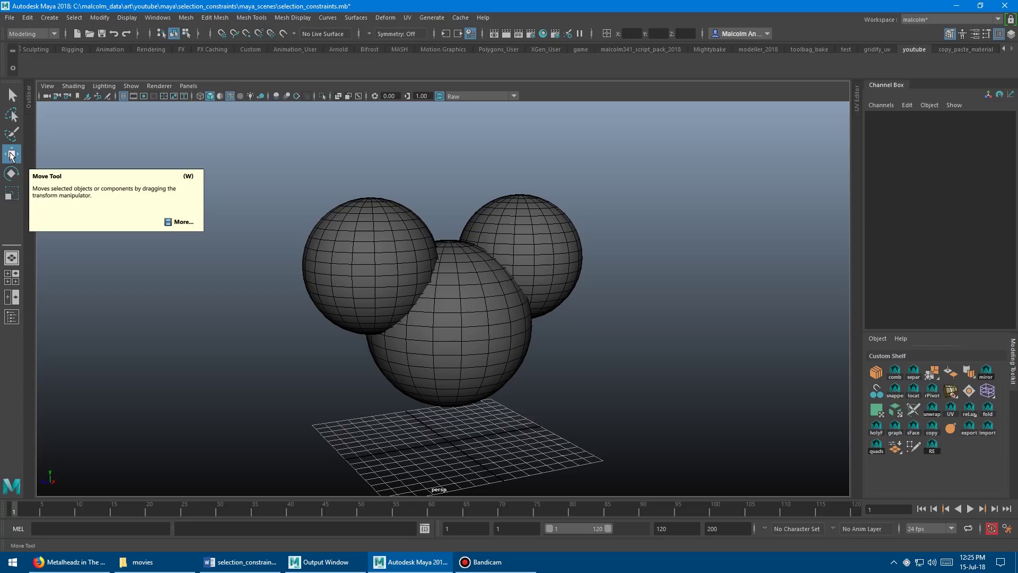
double_click(12, 155)
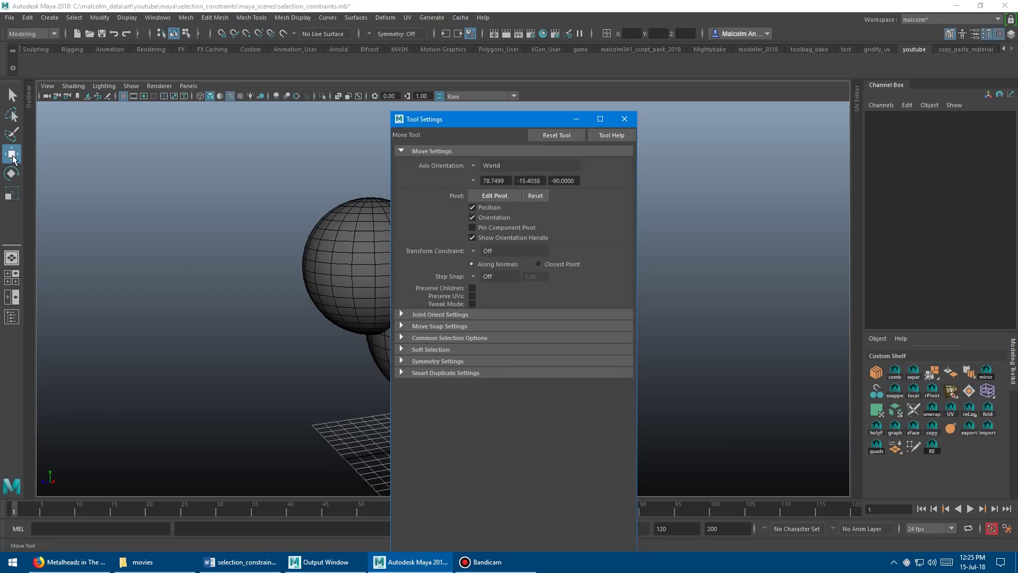
left_click_drag(498, 118, 578, 59)
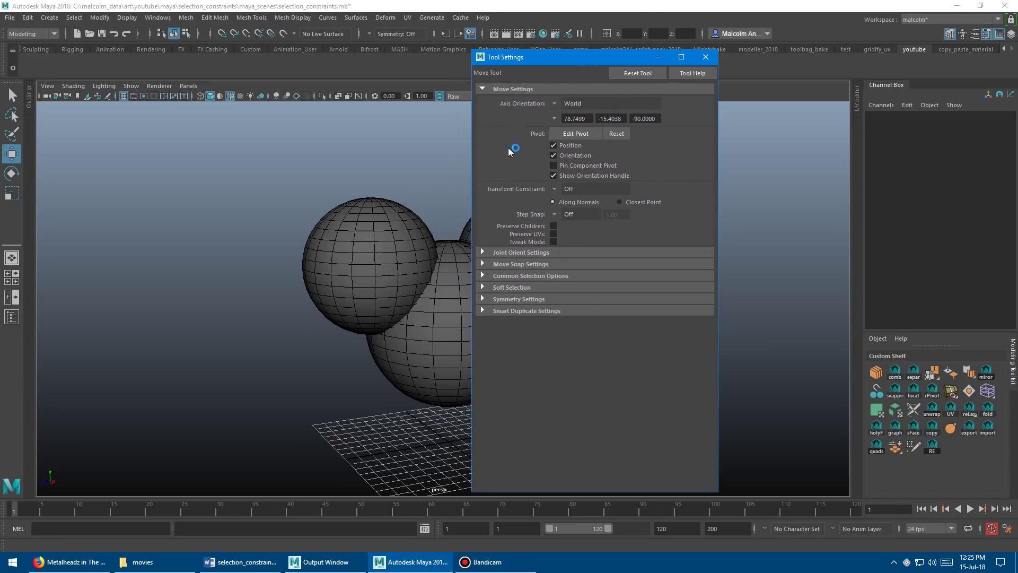
left_click(497, 274)
left_click(491, 92)
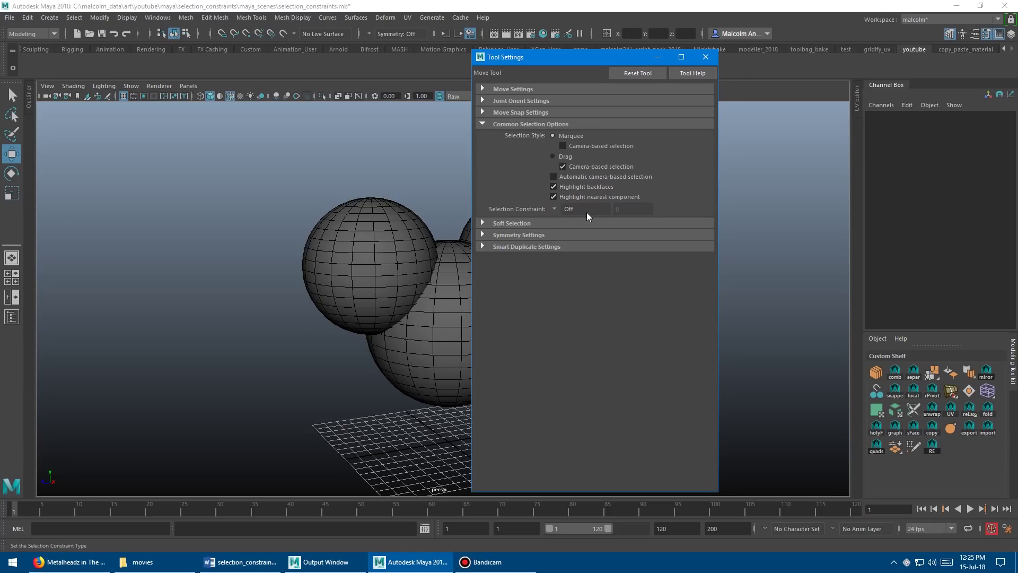
left_click(557, 210)
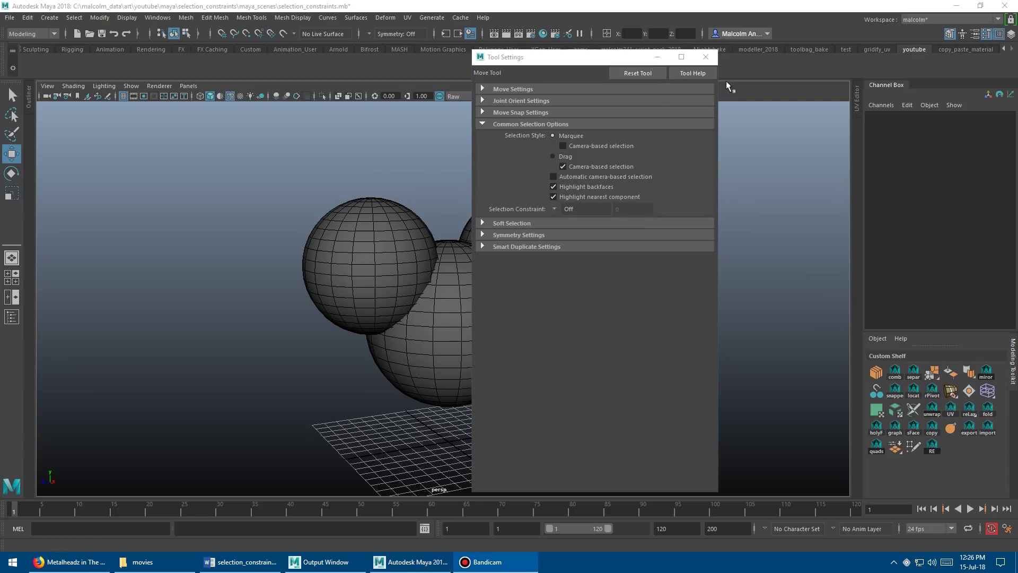
left_click(710, 61)
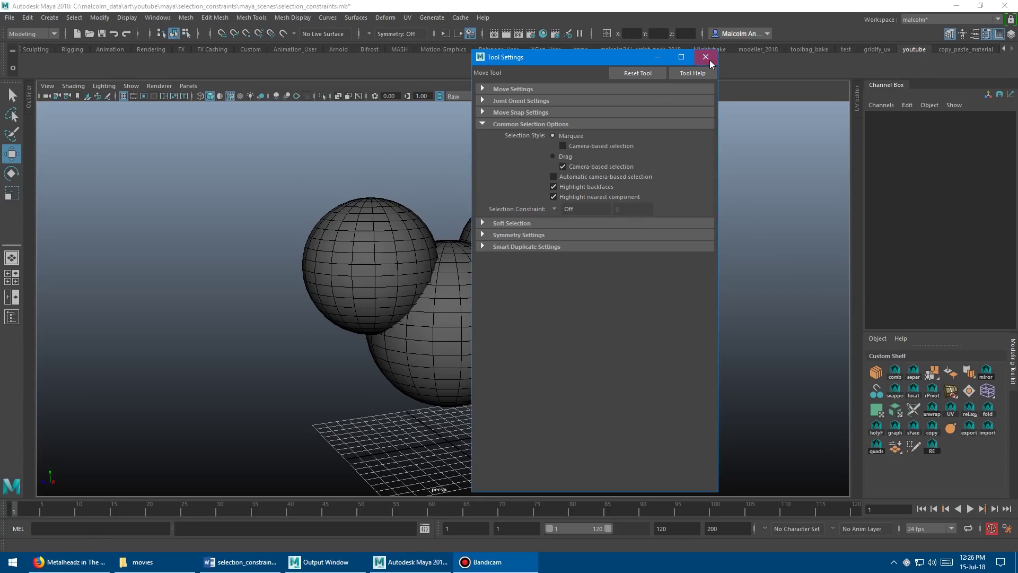
left_click(706, 57)
Bring up the Move tool's quick options in the viewport, open its full settings from there, and close them.
mouse_move(389, 164)
left_mouse_down("alt")
mouse_move(340, 160)
mouse_move(386, 162)
left_mouse_up("alt")
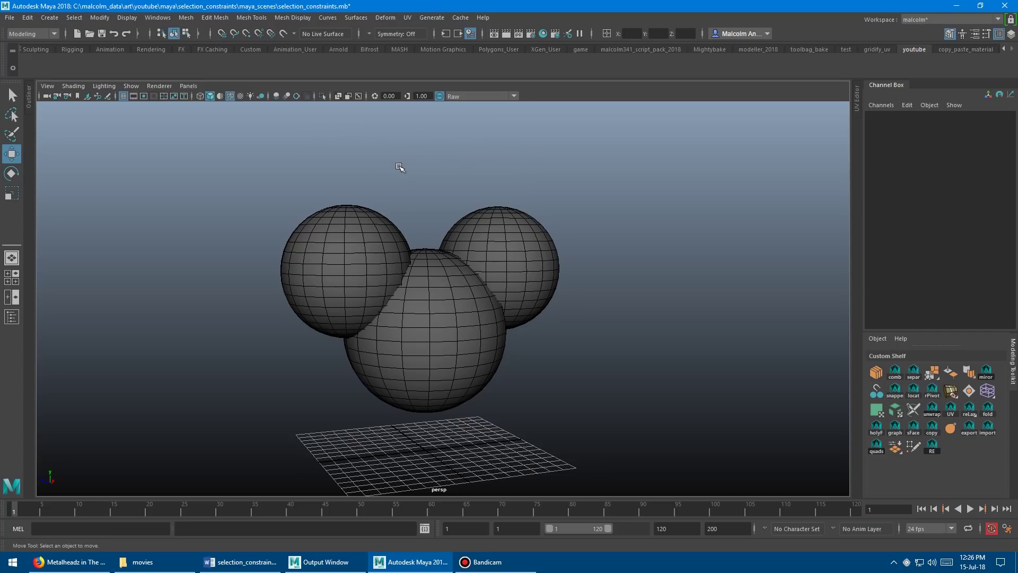
key("w")
mouse_move(399, 167)
left_mouse_down()
mouse_move(368, 150)
mouse_move(415, 163)
mouse_move(402, 166)
left_mouse_up()
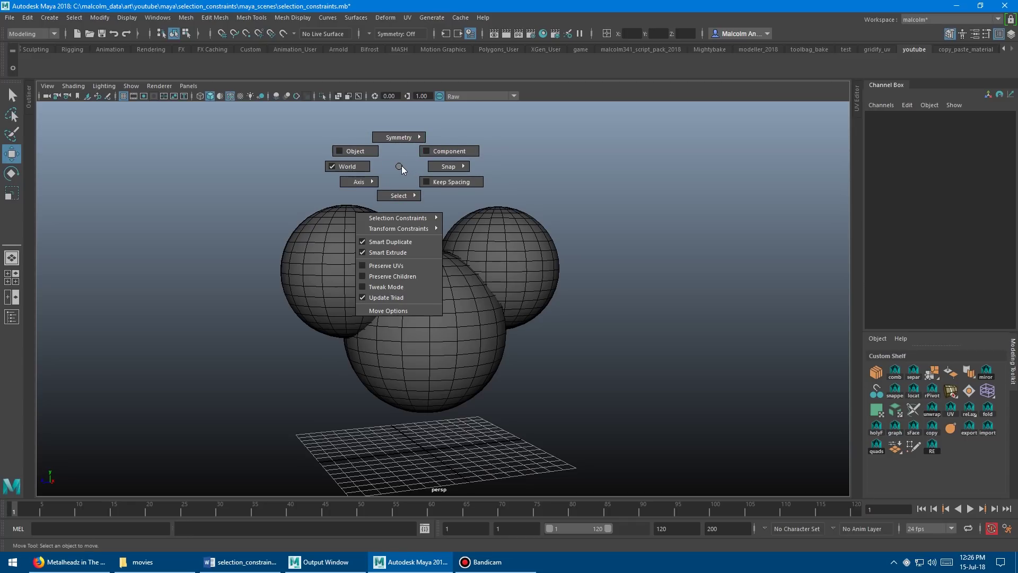
left_click_drag(402, 166, 395, 311)
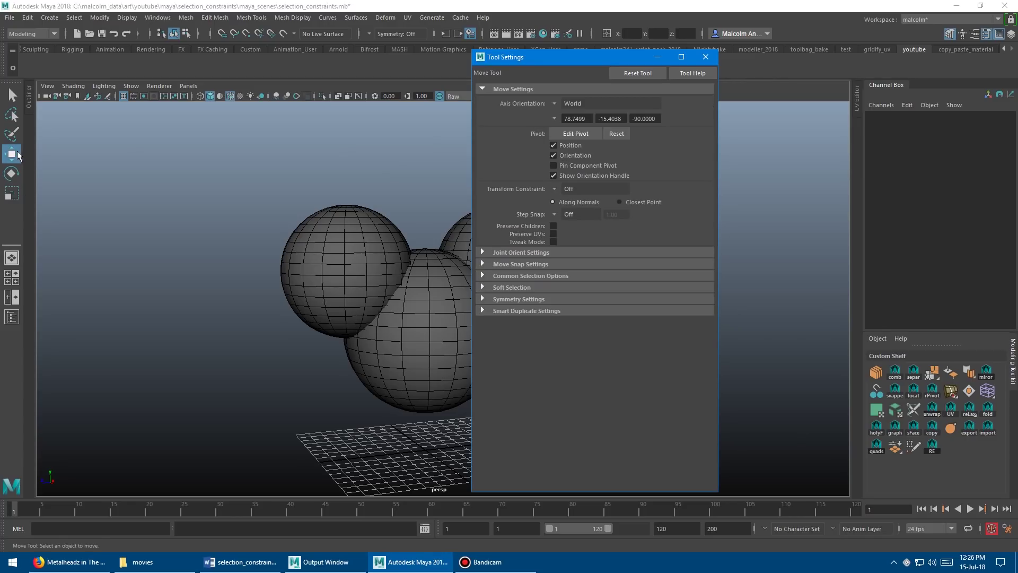
left_click(706, 58)
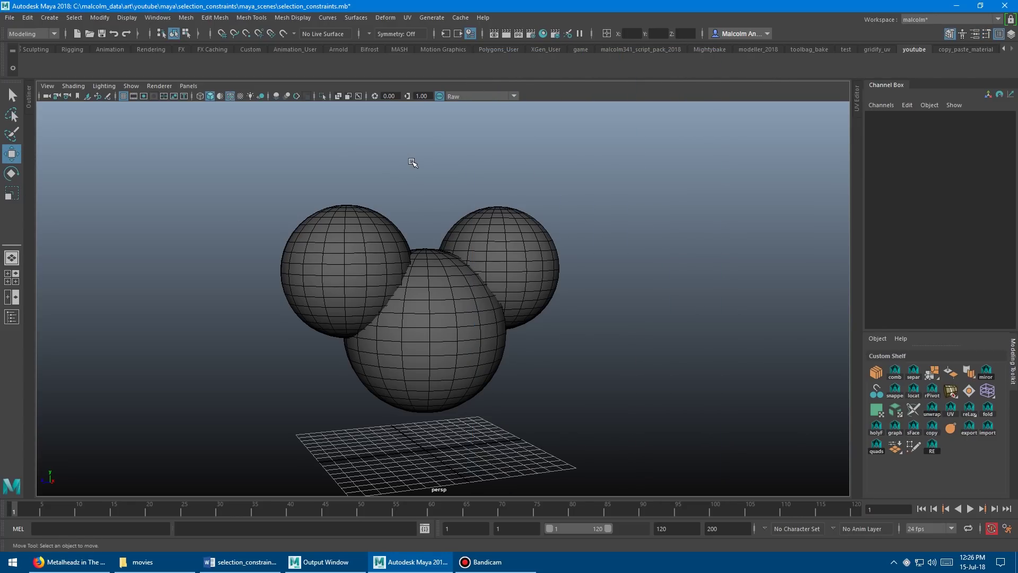
Set the Move tool's selection constraint to Angle in its tool settings.
left_click_drag(411, 164, 413, 165)
left_click_drag(412, 213, 406, 304)
left_click(492, 89)
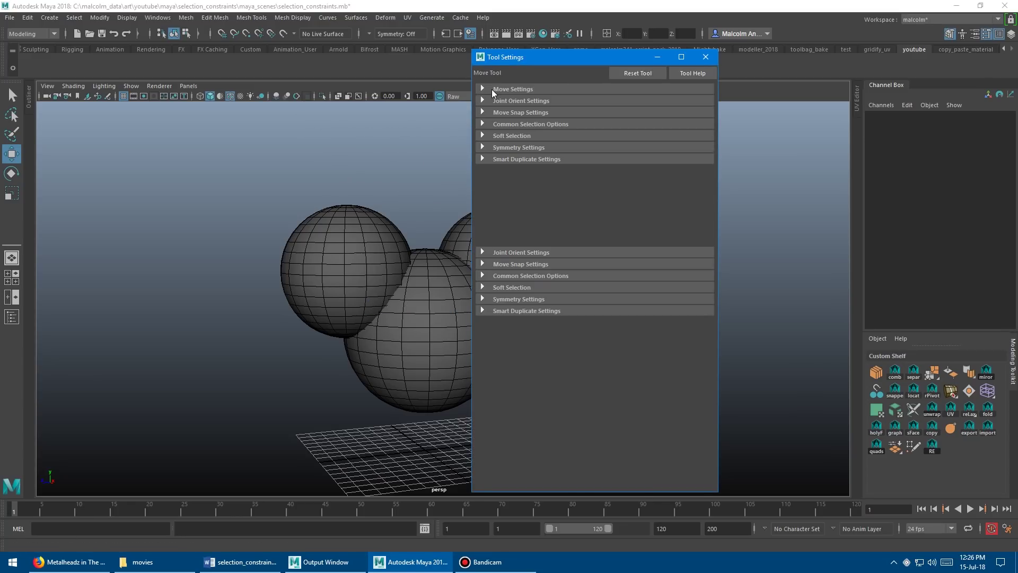
left_click(498, 124)
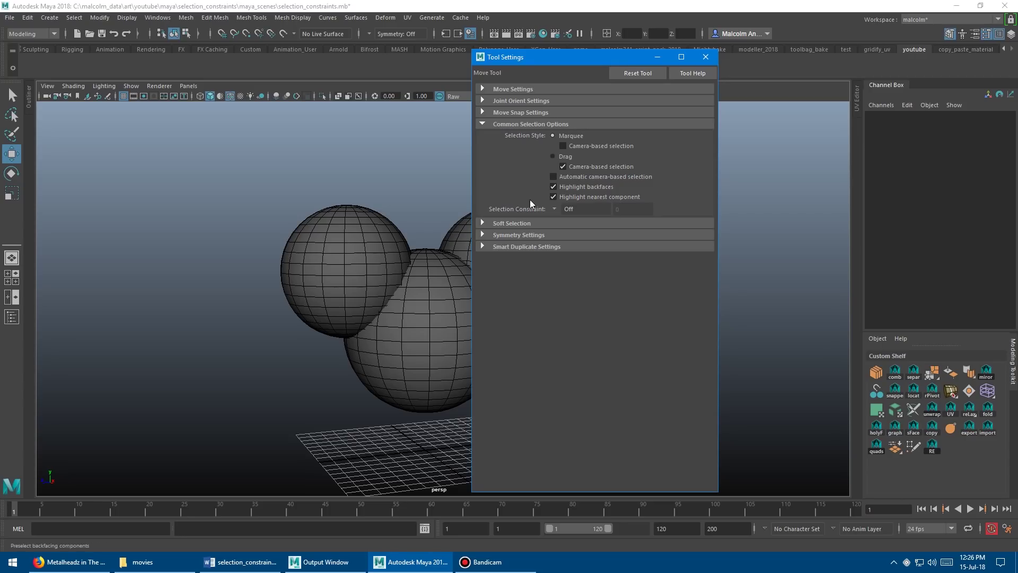
left_click(553, 209)
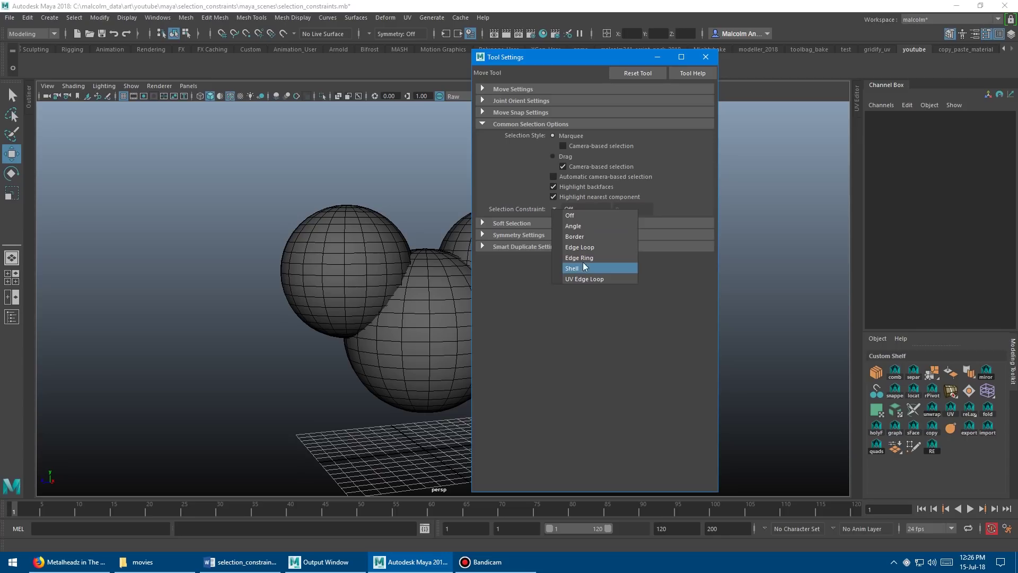
left_click(581, 227)
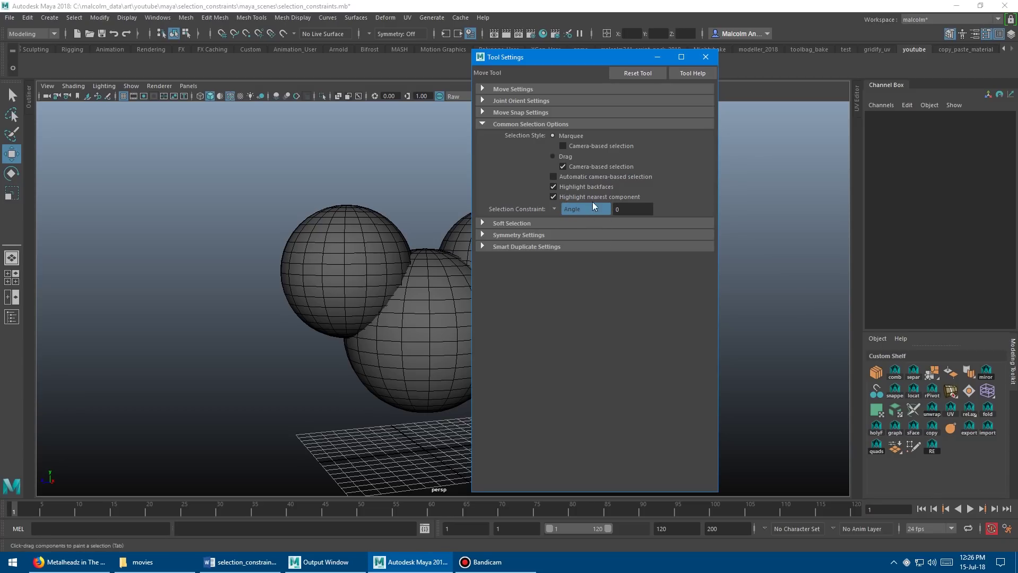
Reopen the Move tool's common selection options and set the Angle constraint value to 50.
left_click_drag(398, 175, 390, 317)
left_click_drag(461, 157, 460, 303)
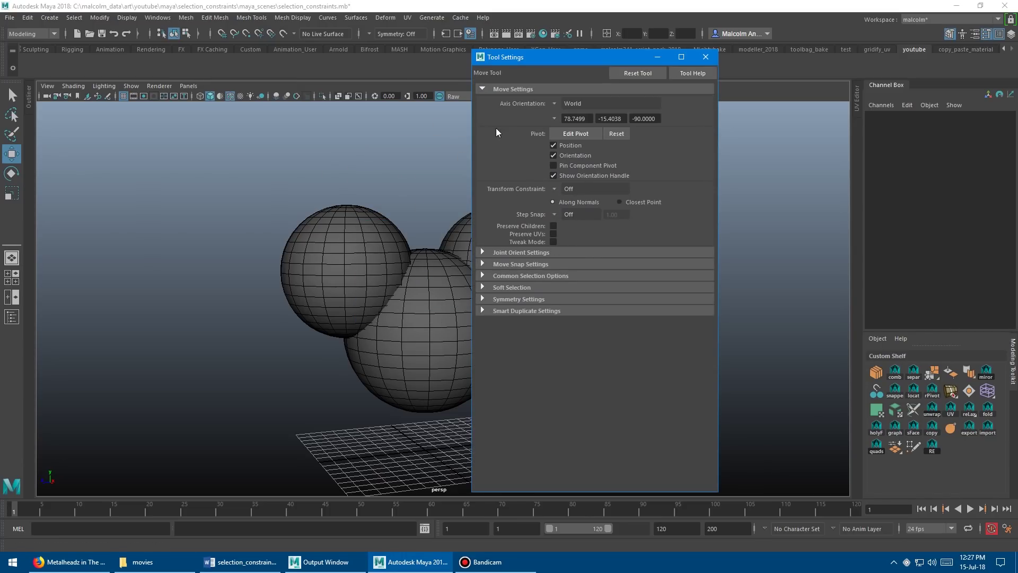
left_click(494, 91)
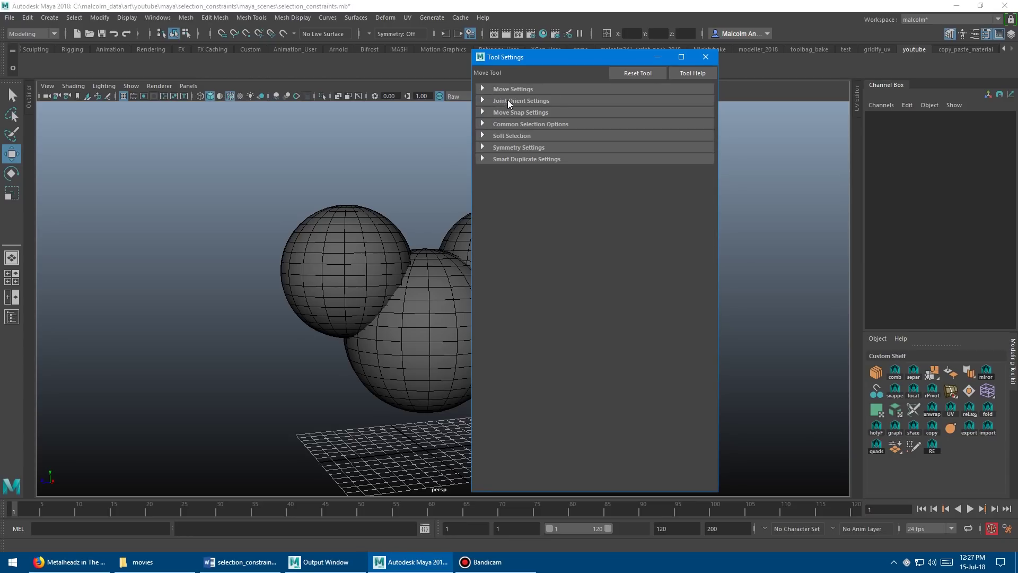
left_click(508, 123)
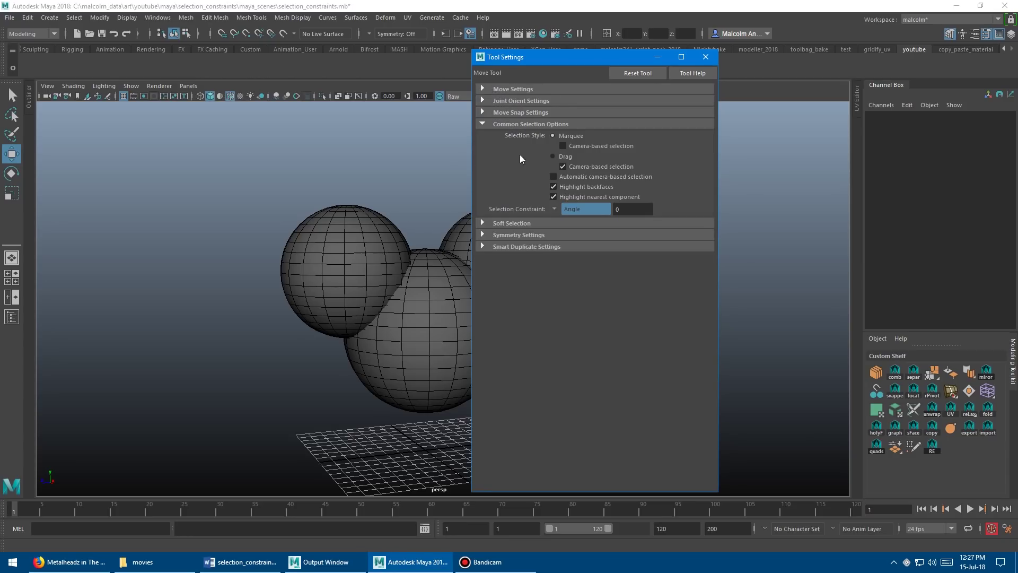
left_click(625, 210)
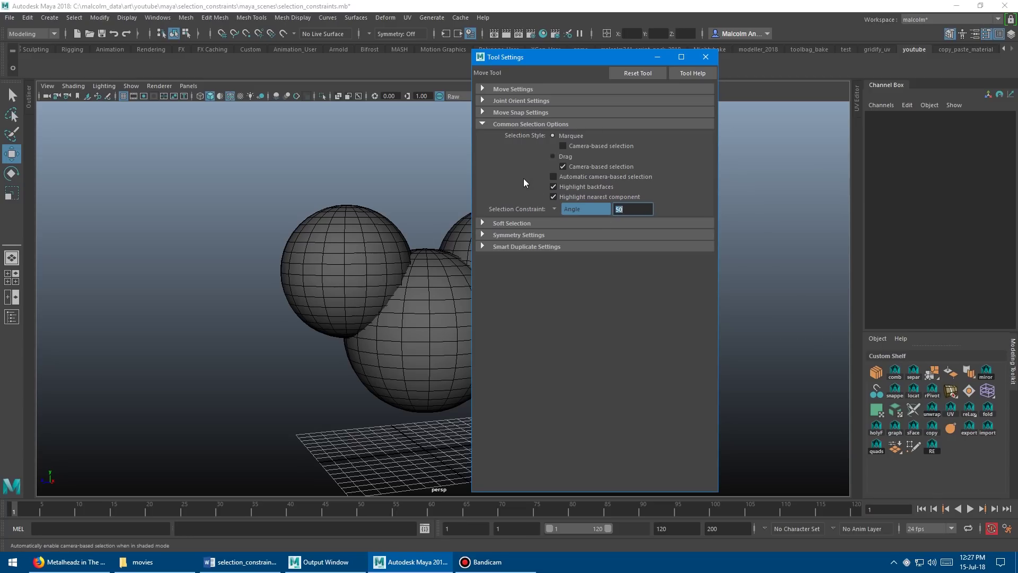
Turn the Move tool's selection constraint Off and close the tool settings.
left_click(555, 210)
left_click(570, 216)
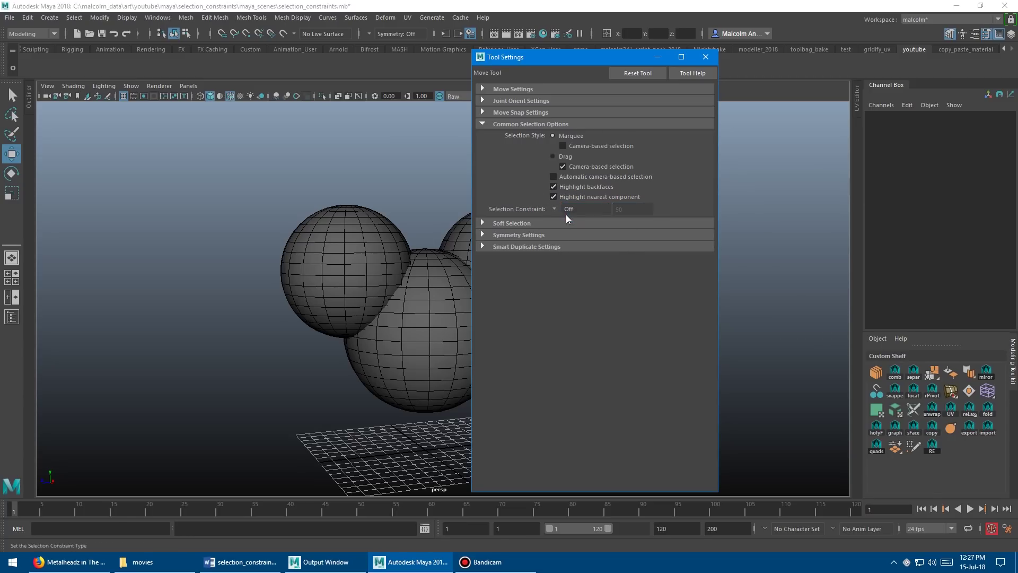
left_click(705, 57)
left_click(605, 123)
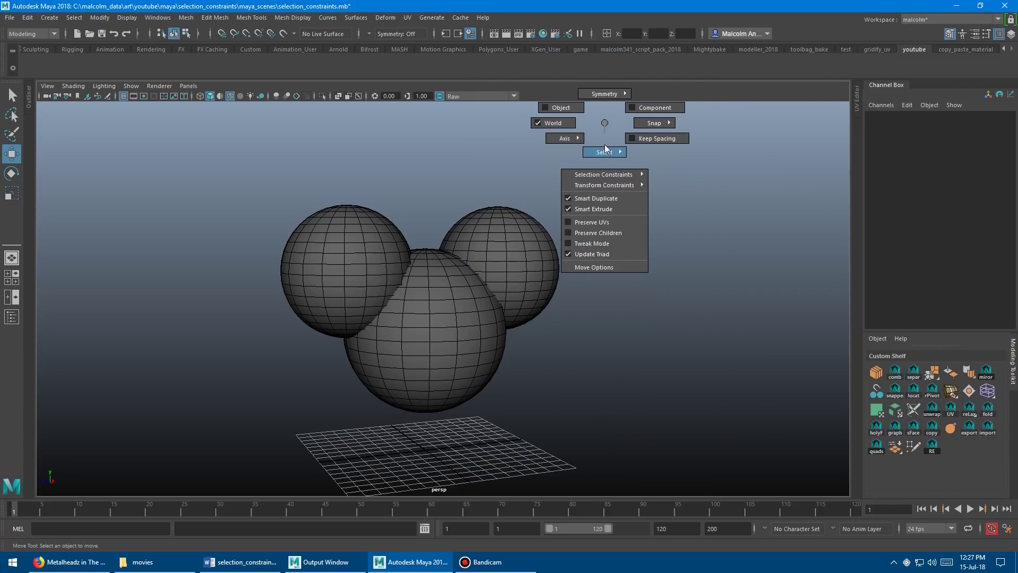
mouse_move(608, 176)
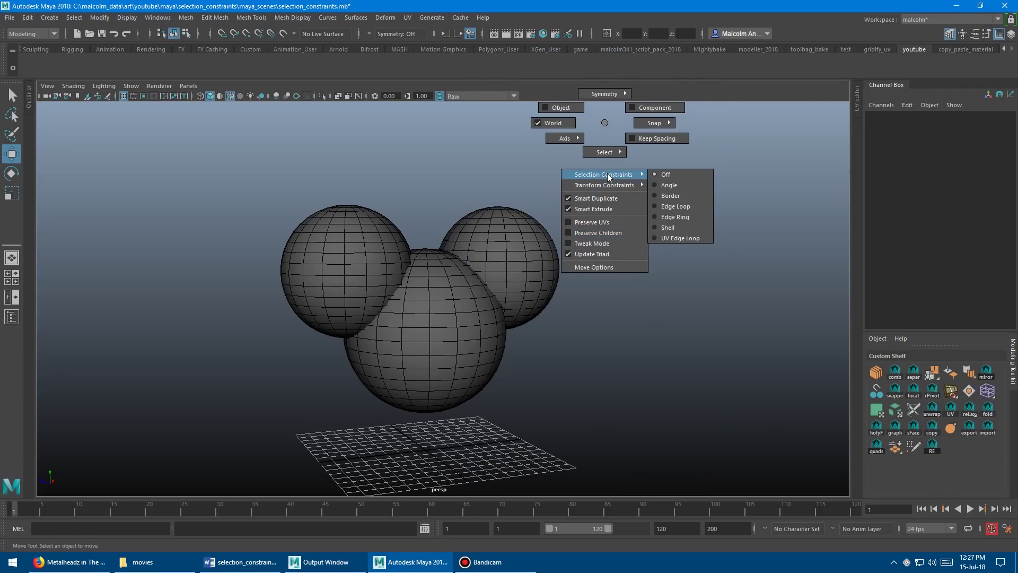
left_click(667, 175)
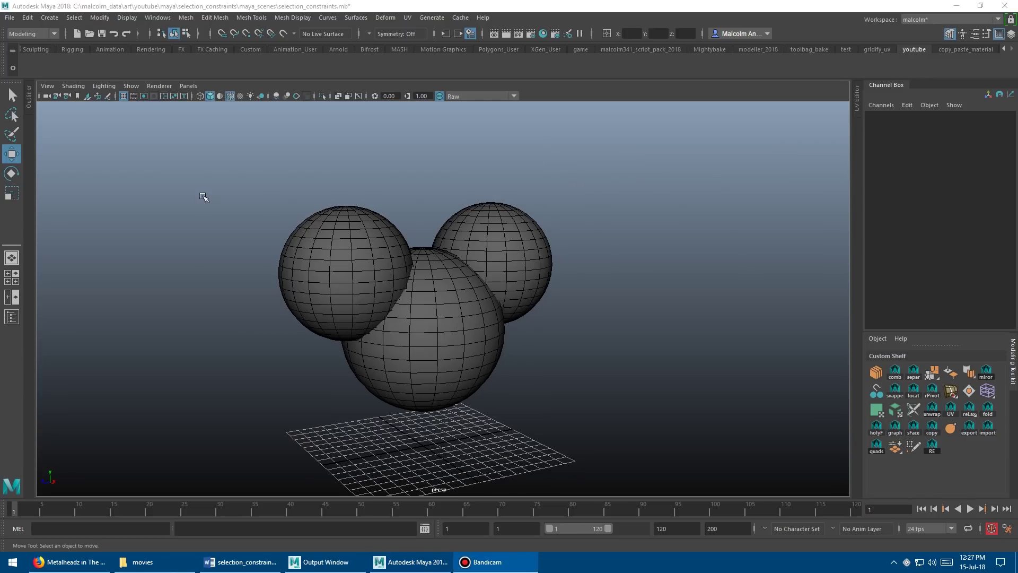
Select the front ear sphere and the central sphere individually and examine the three-sphere model from several angles.
left_click_drag(398, 239, 340, 236, "alt")
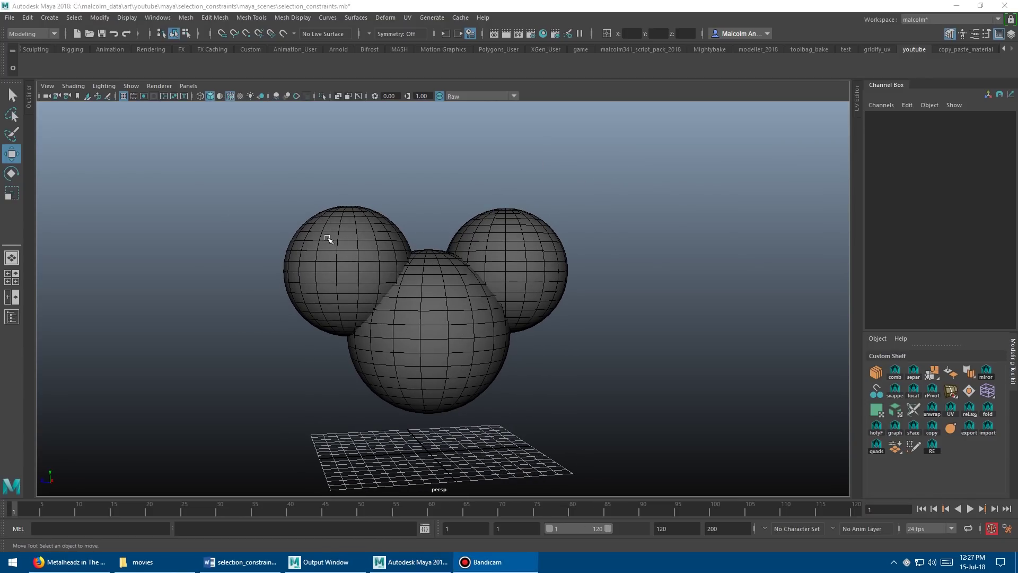
left_click(338, 237)
left_click(429, 351)
left_click_drag(497, 229, 515, 245, "alt")
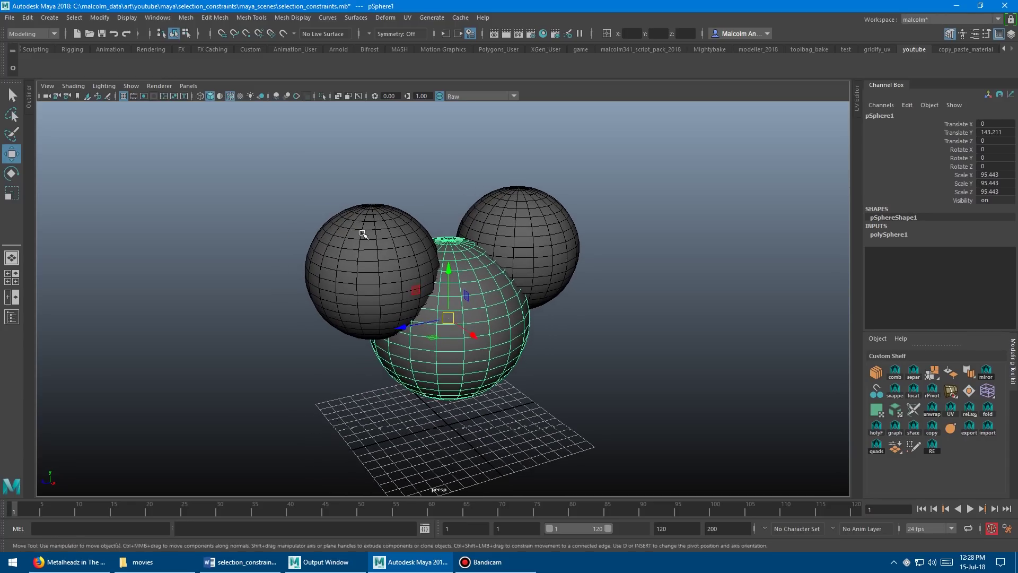
right_click_drag(363, 233, 329, 229, "alt")
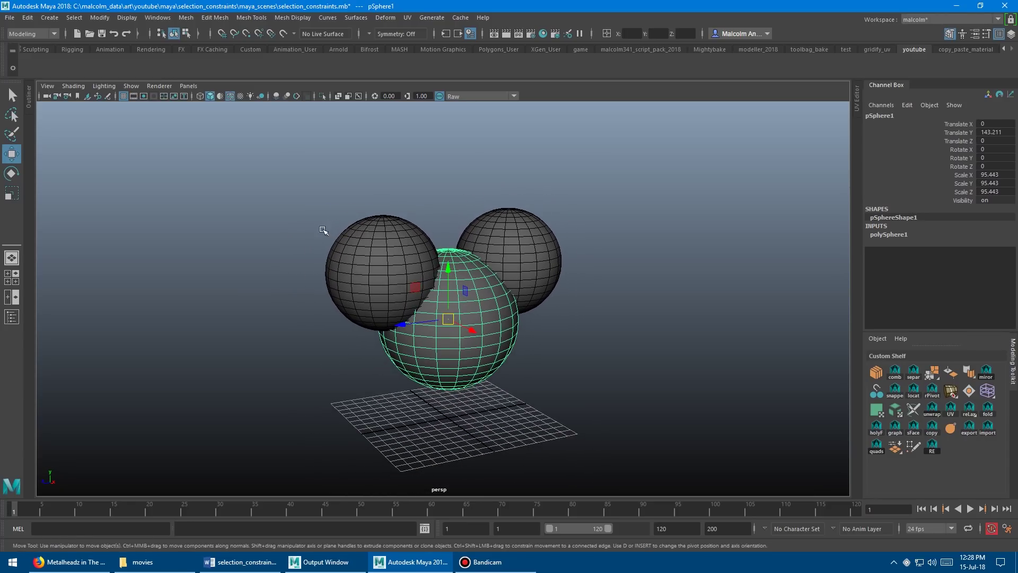
middle_click_drag(329, 230, 297, 229, "alt")
right_click_drag(297, 228, 354, 227, "alt")
middle_click_drag(354, 227, 408, 227, "alt")
left_click_drag(408, 227, 396, 227, "alt")
right_click_drag(395, 228, 411, 226, "alt")
mouse_move(411, 225)
left_mouse_down("alt")
mouse_move(427, 222)
mouse_move(403, 234)
mouse_move(376, 228)
mouse_move(409, 228)
left_mouse_up("alt")
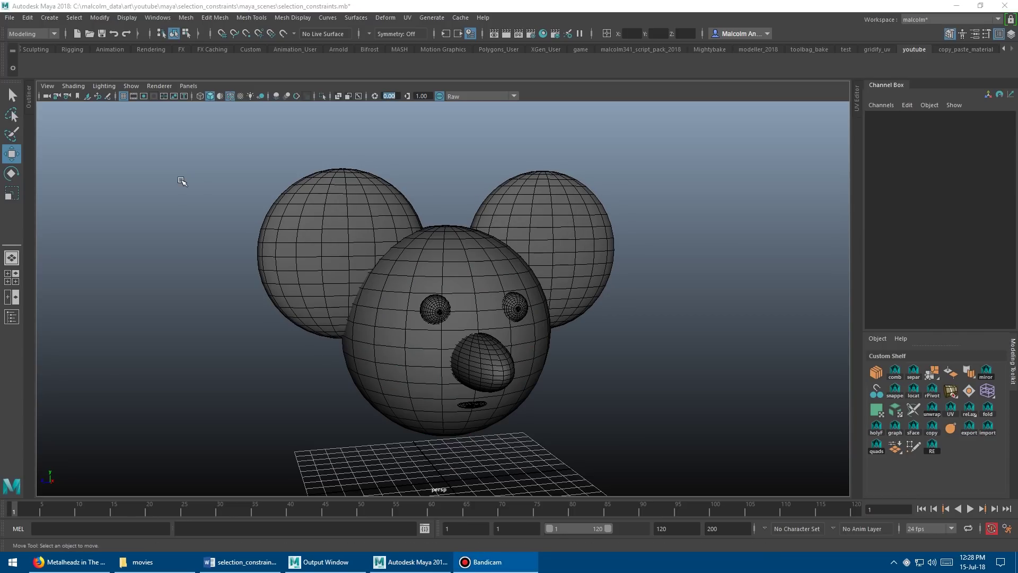
Select the head, ears, eyes, nose and mouth one at a time to check which parts are separate objects.
left_click_drag(222, 224, 271, 230, "alt")
right_click_drag(271, 229, 330, 227, "alt")
left_click_drag(331, 228, 276, 223, "alt")
mouse_move(276, 223)
right_mouse_down("alt")
mouse_move(325, 225)
mouse_move(290, 226)
right_mouse_up("alt")
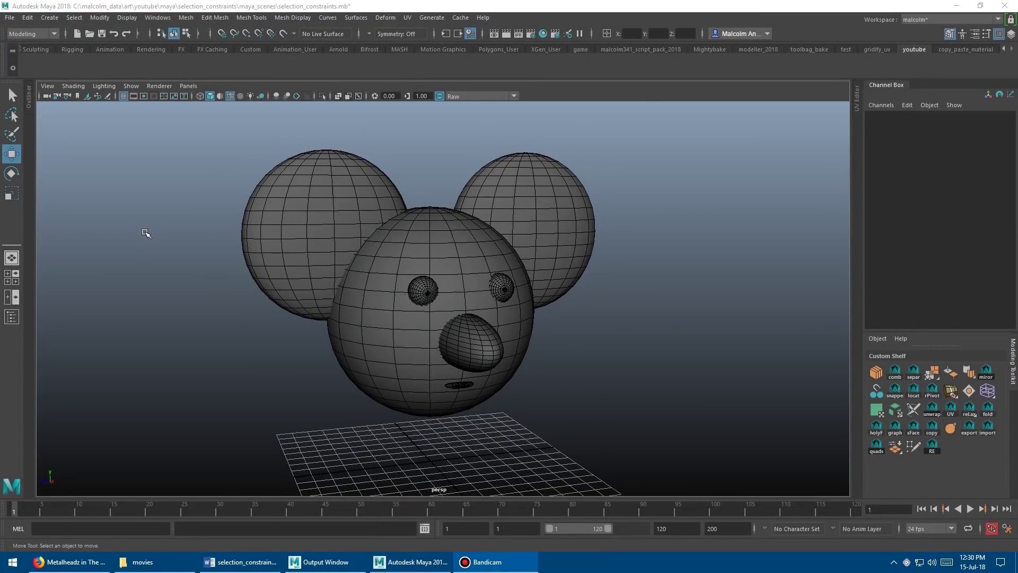
left_click(277, 213)
left_click(349, 303)
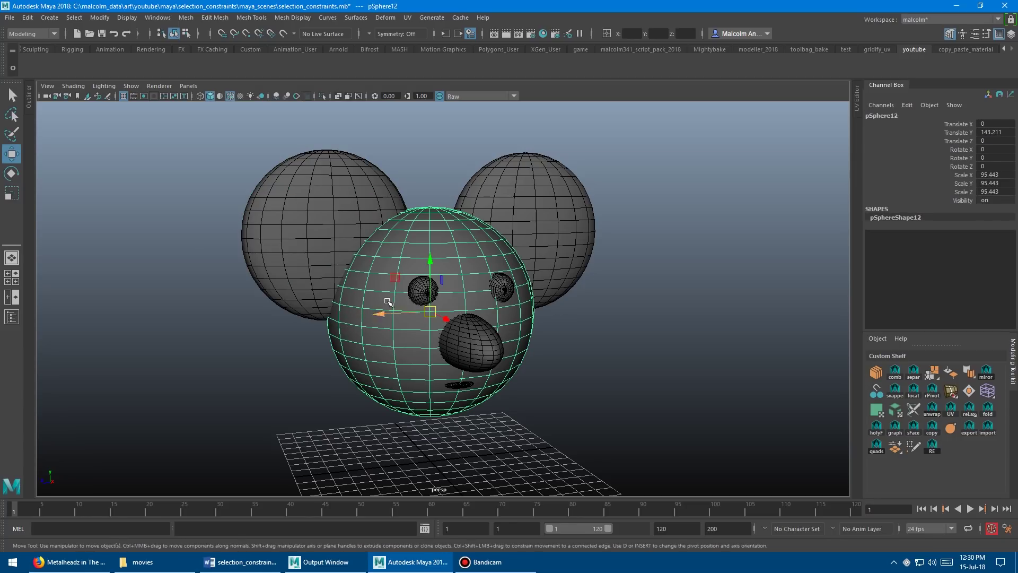
key("q")
left_click(423, 291)
left_click(460, 336)
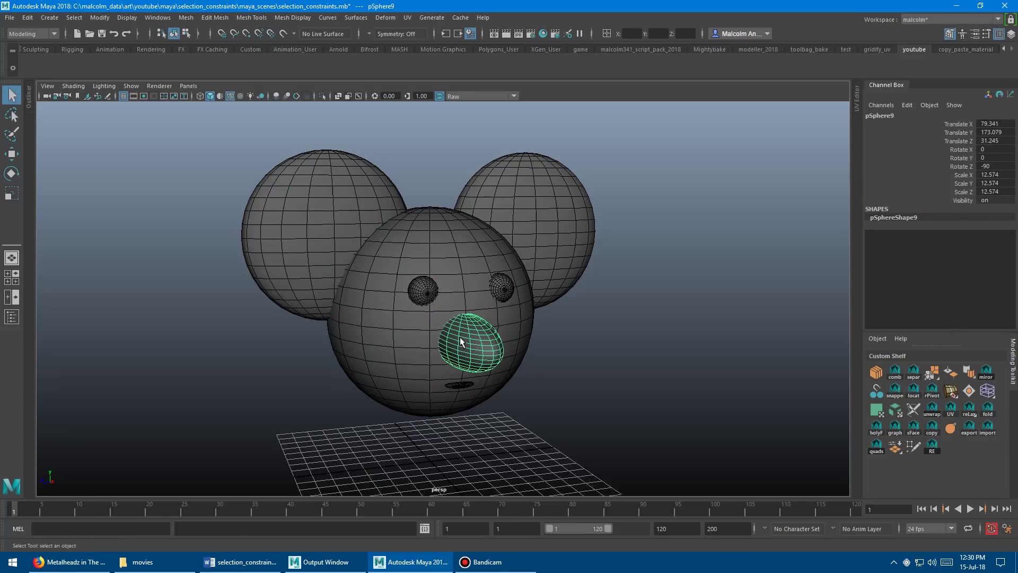
left_click(463, 383)
left_click(470, 347)
left_click(424, 291)
left_click(500, 291)
left_click(543, 237)
left_click(299, 219)
left_click(457, 274)
Combine all the parts of the mouse head into one mesh and delete its construction history.
left_click_drag(184, 165, 619, 334)
key("w")
right_click_drag(652, 254, 636, 446, "shift")
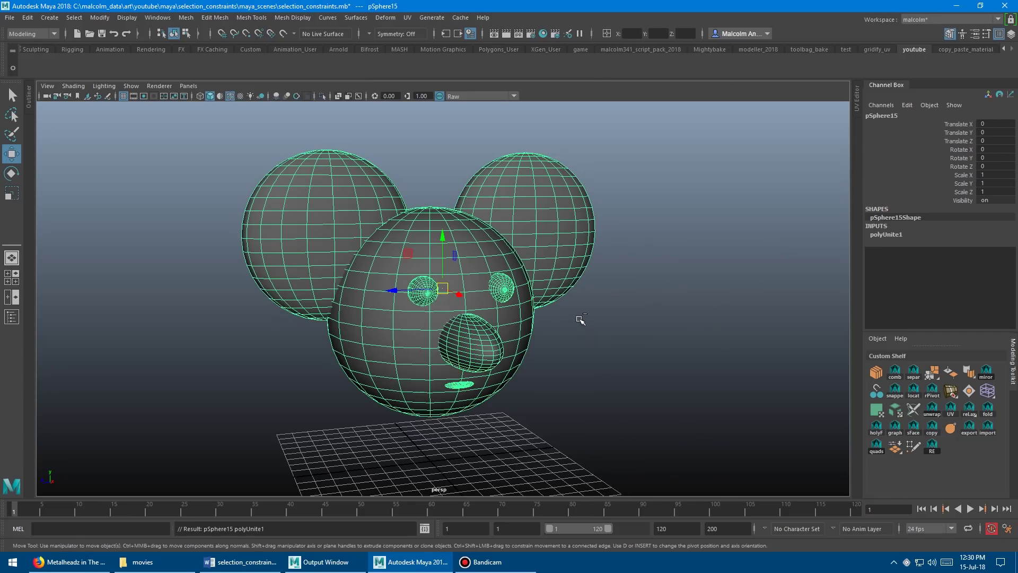
key("alt+shift+d")
Select the combined mesh by its ear to check that it is one object, and deselect it.
left_click(582, 337)
left_click(550, 236)
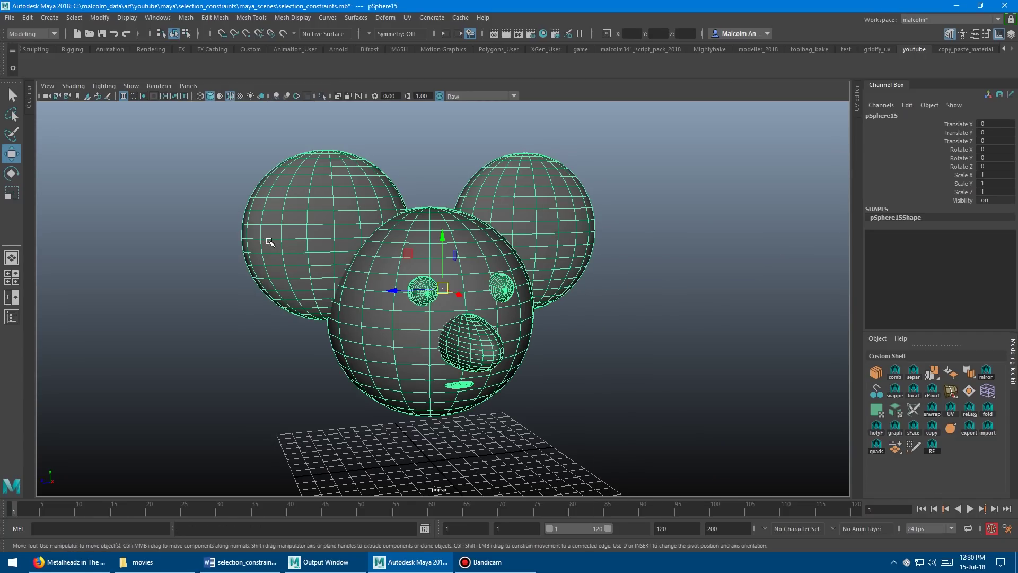
left_click(163, 333)
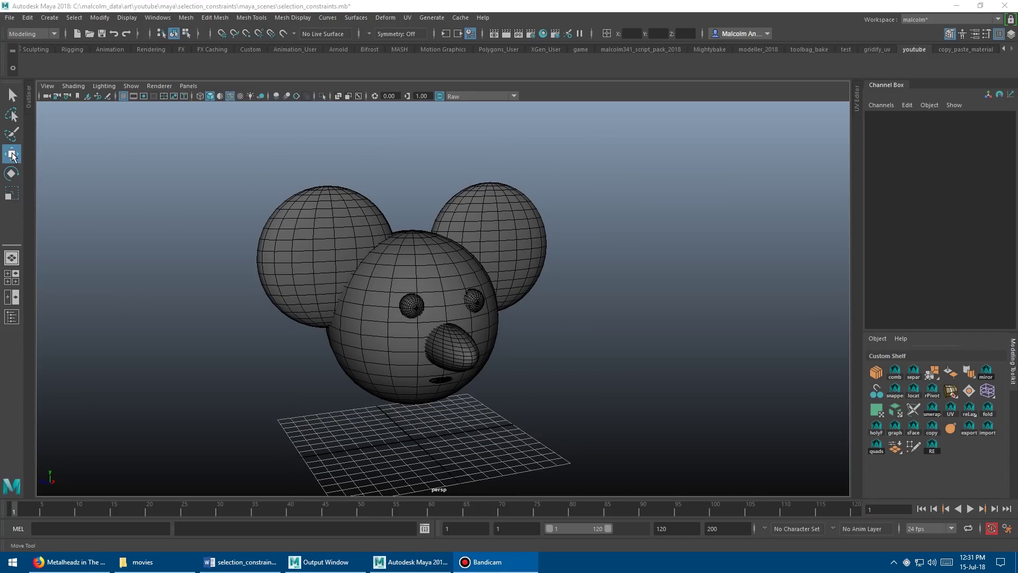
Open the Move tool's settings and set its selection constraint to Angle with a value of 20.
double_click(12, 156)
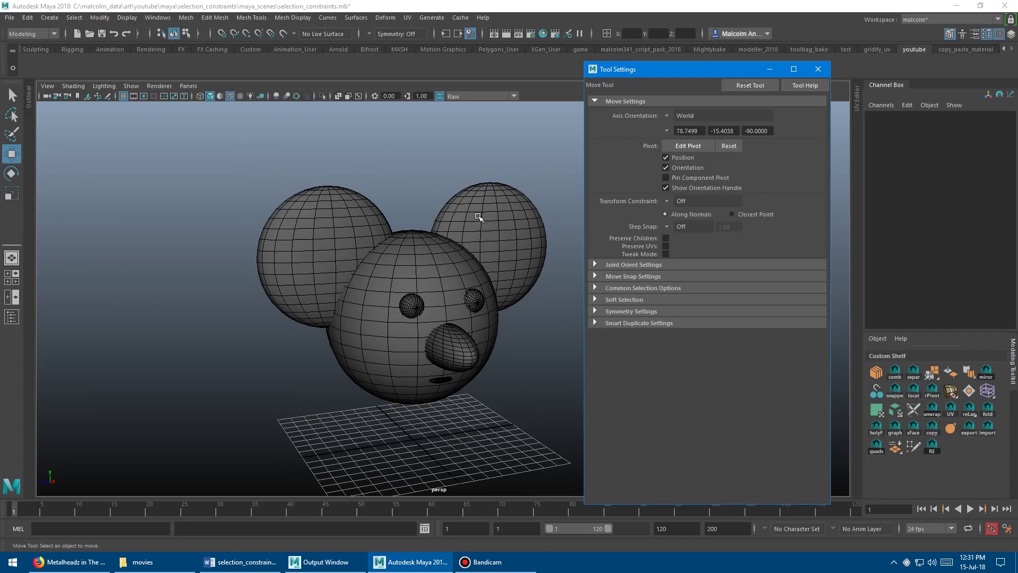
left_click(616, 101)
left_click(626, 135)
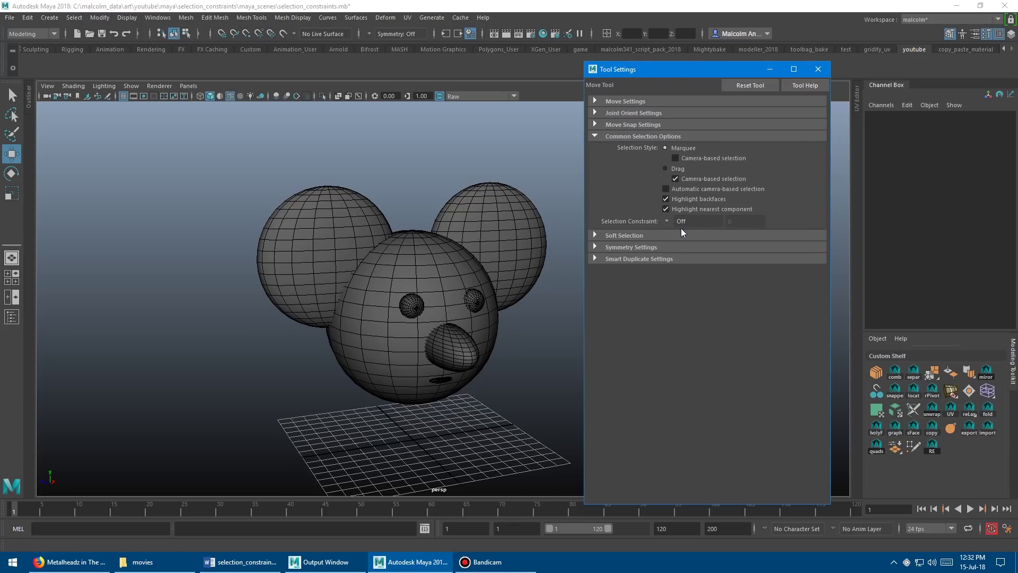
left_click(666, 221)
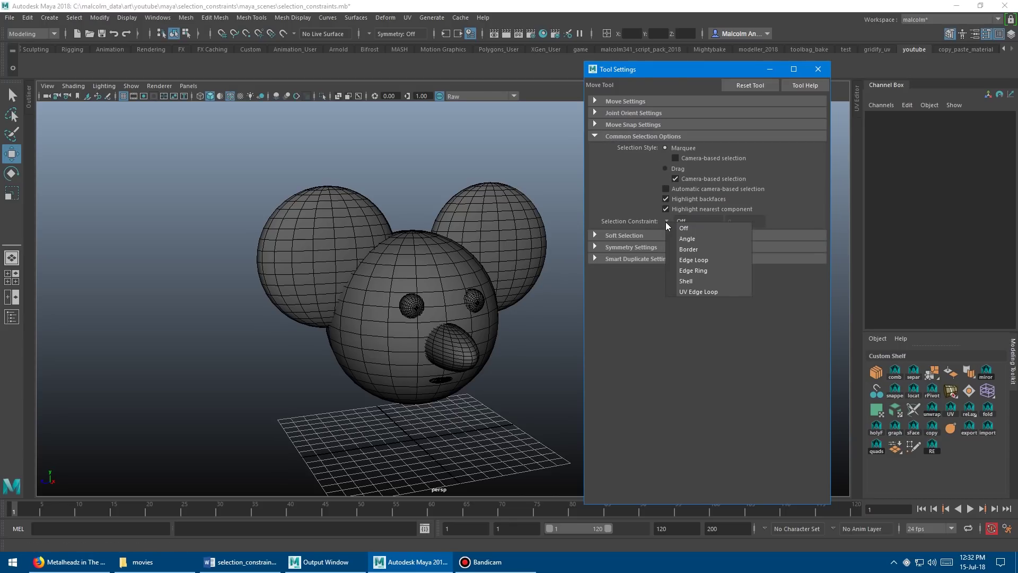
left_click(695, 238)
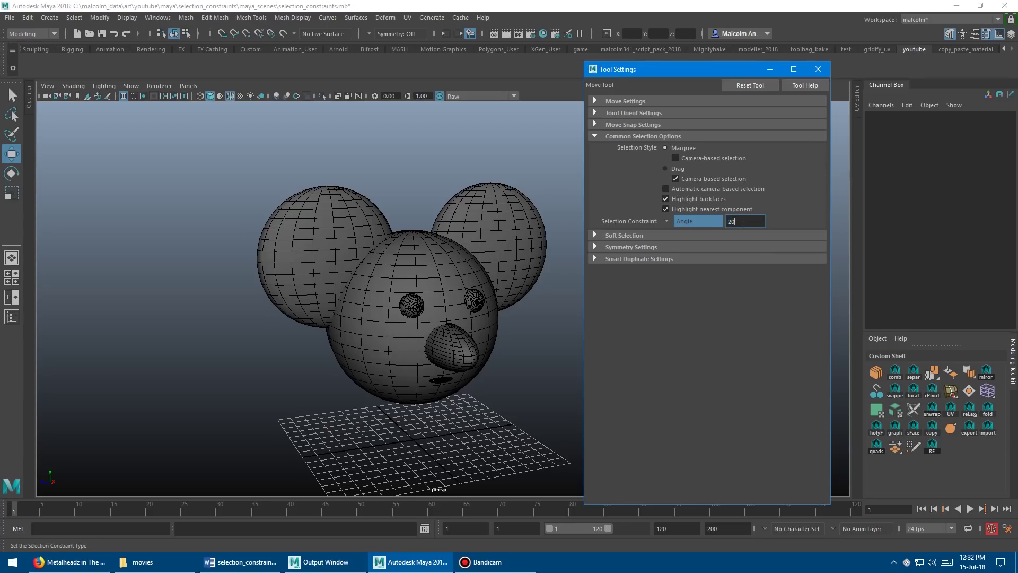
Switch to face selection and preview which faces the angle constraint picks on the ear, the back and the top of the head.
middle_click_drag(476, 174, 382, 168, "alt")
right_click_drag(406, 177, 408, 204)
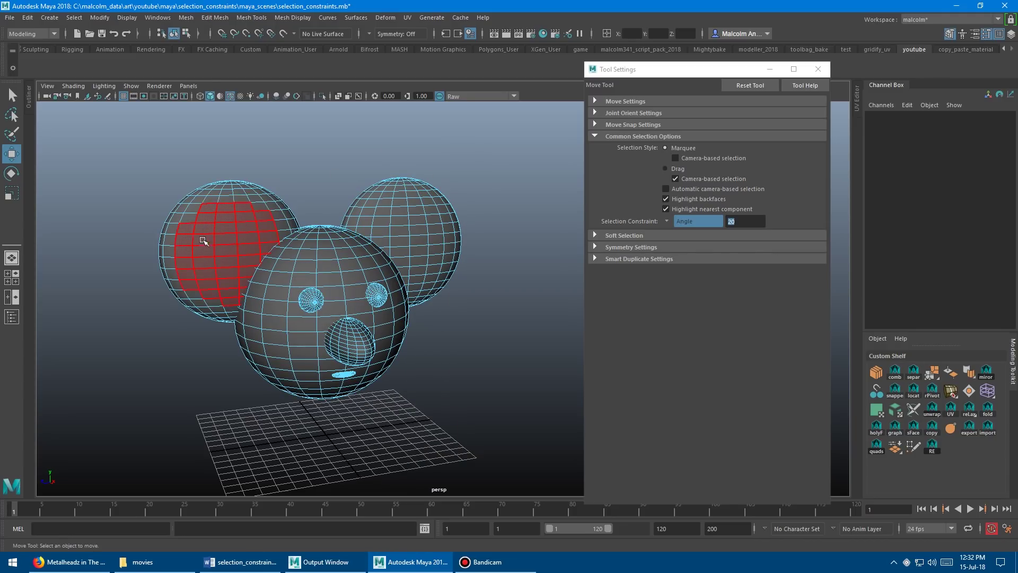
left_click_drag(231, 213, 341, 272, "alt")
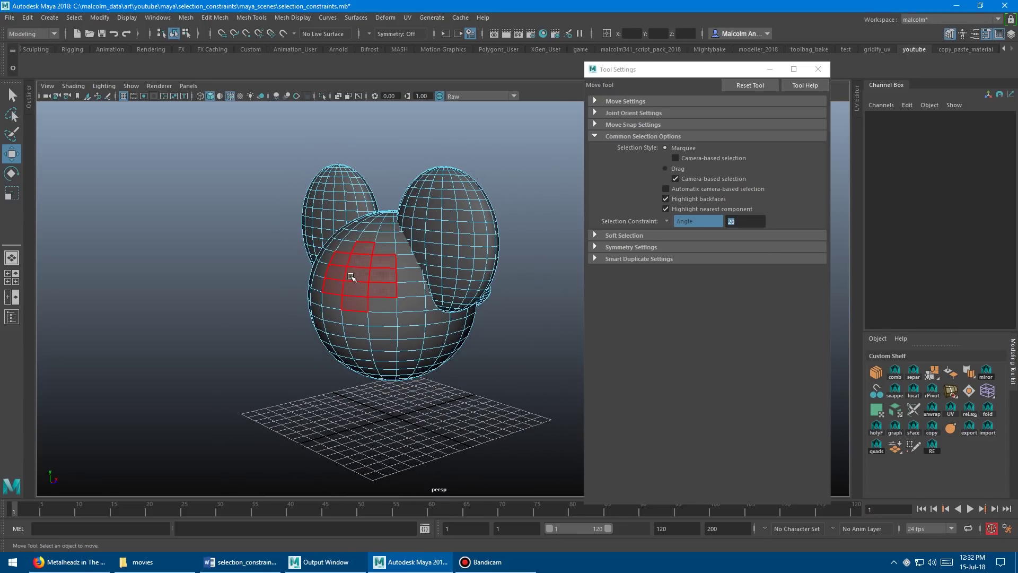
left_click_drag(389, 341, 354, 227, "alt")
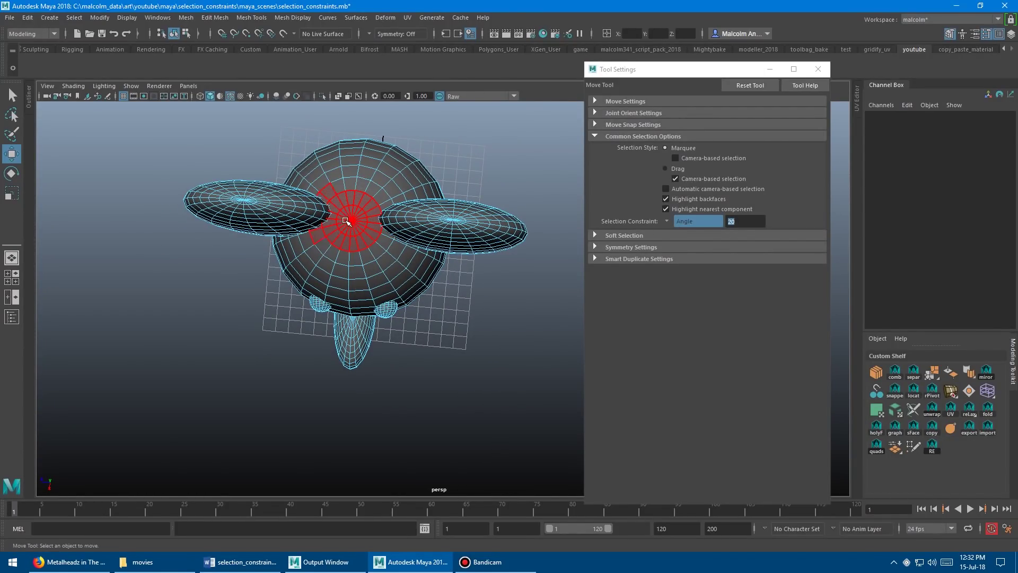
left_click_drag(345, 172, 289, 184, "alt")
middle_click_drag(385, 205, 343, 206, "alt")
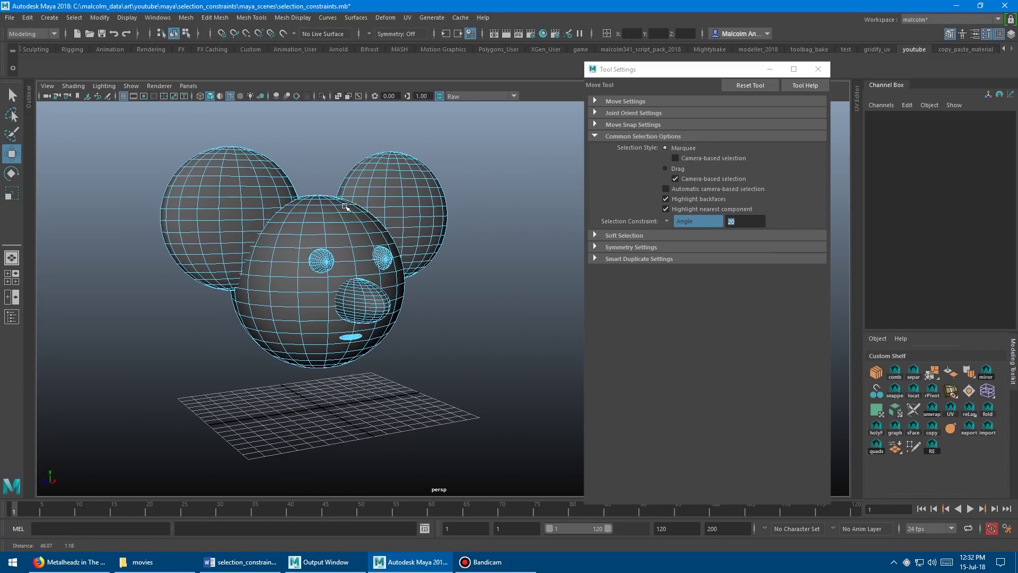
Set the constraint angle to 30 and preview the resulting face selections on the ears, an eye and the side of the head.
left_click(744, 224)
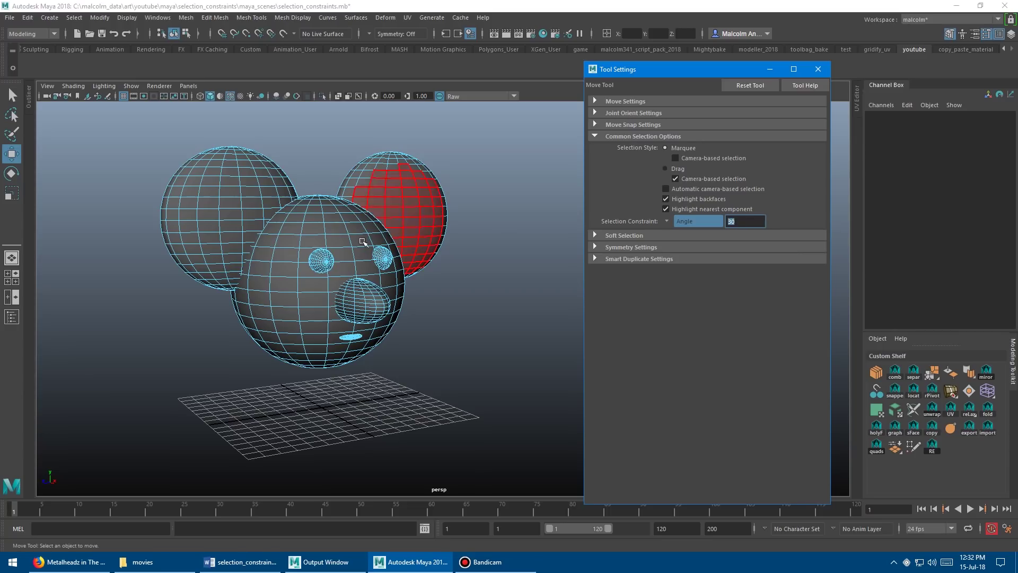
left_click_drag(300, 236, 323, 210, "alt")
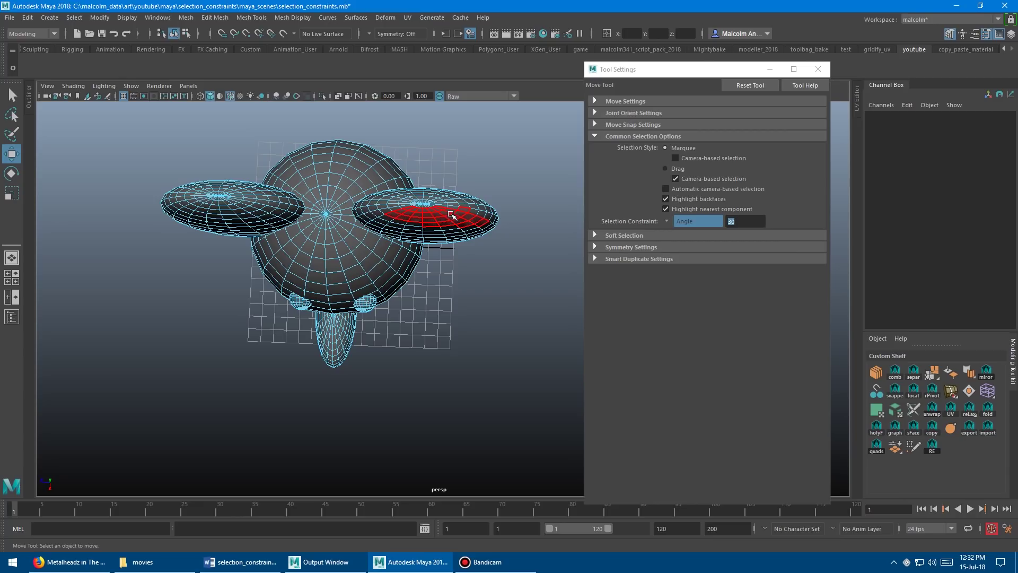
left_click_drag(321, 230, 351, 224, "alt")
middle_click_drag(352, 224, 398, 204, "alt")
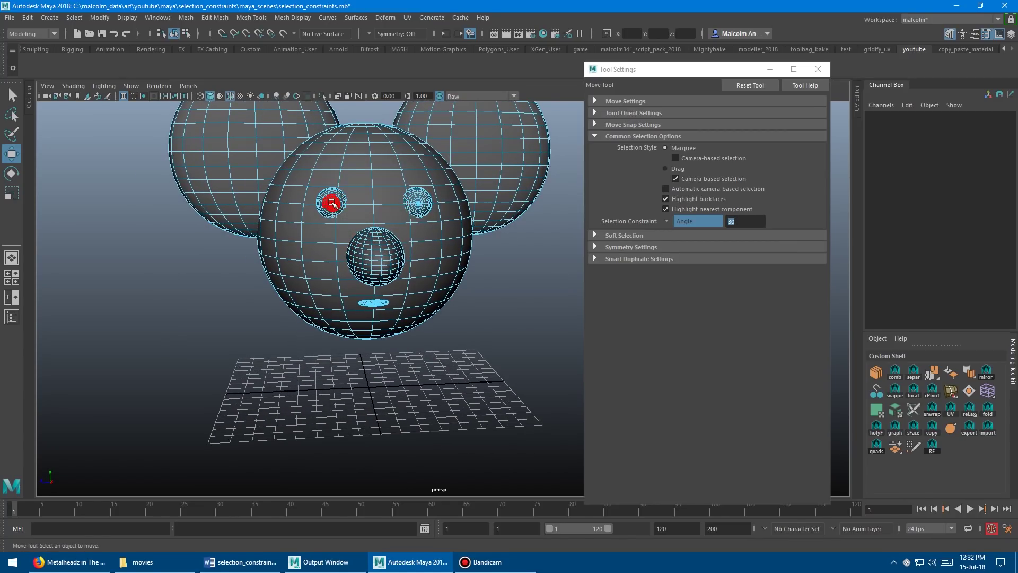
left_click_drag(412, 205, 411, 216, "alt")
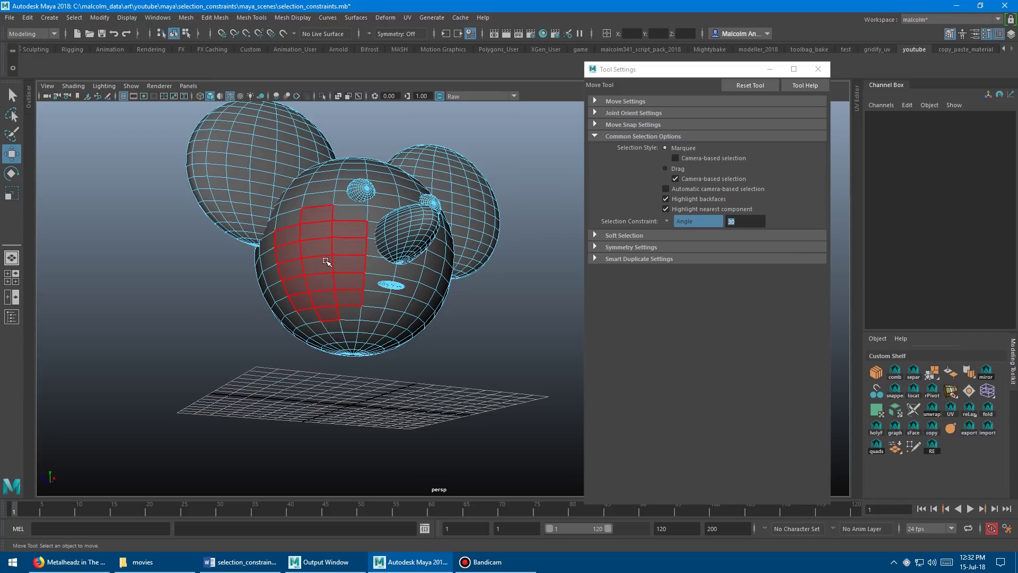
left_click_drag(361, 239, 321, 258, "alt")
Preview the angle-constrained selection on an eye and on vertices around the forehead, and leave vertex selection.
right_click_drag(321, 261, 322, 259)
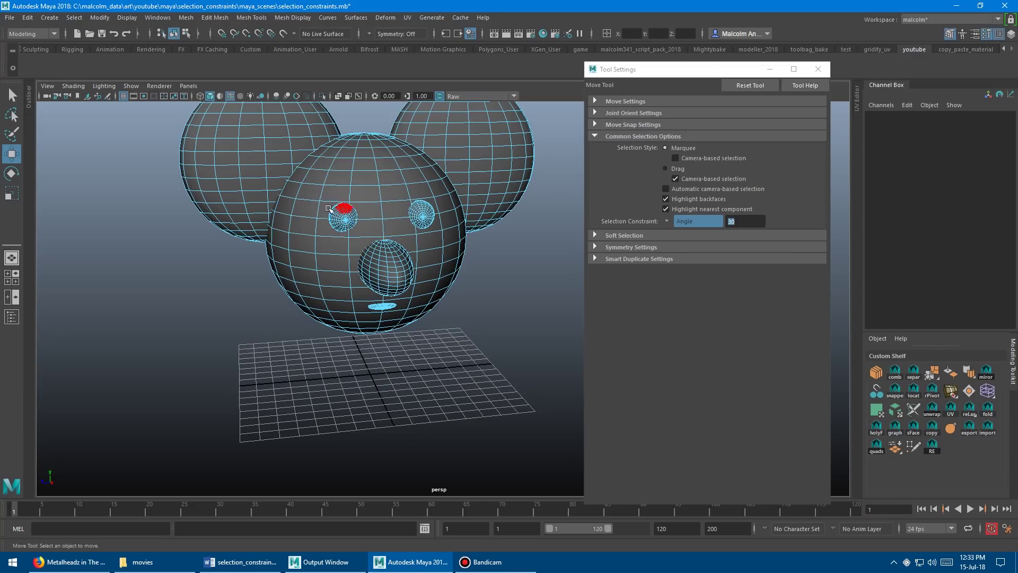
key("F9")
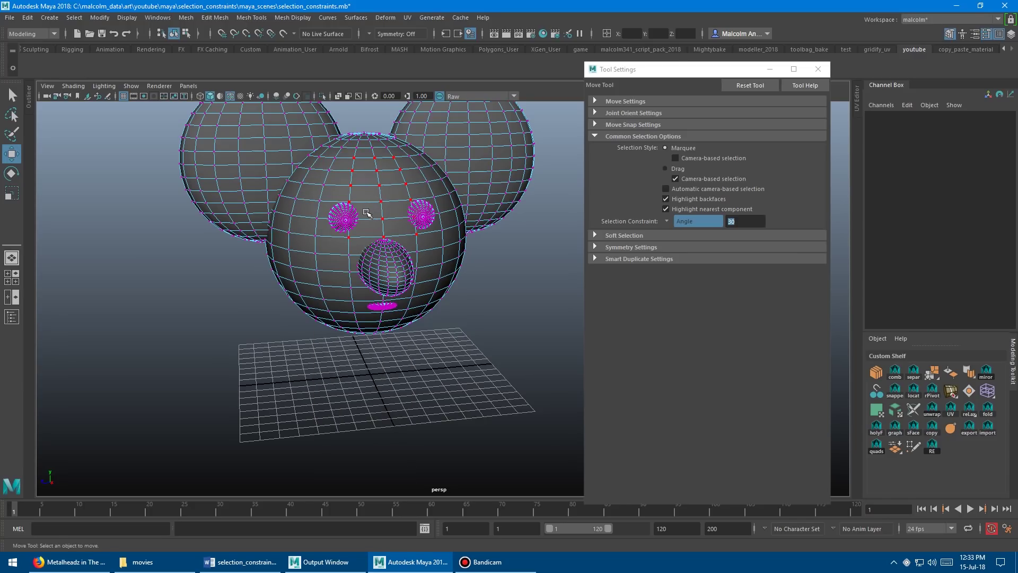
left_click_drag(384, 223, 300, 210, "alt")
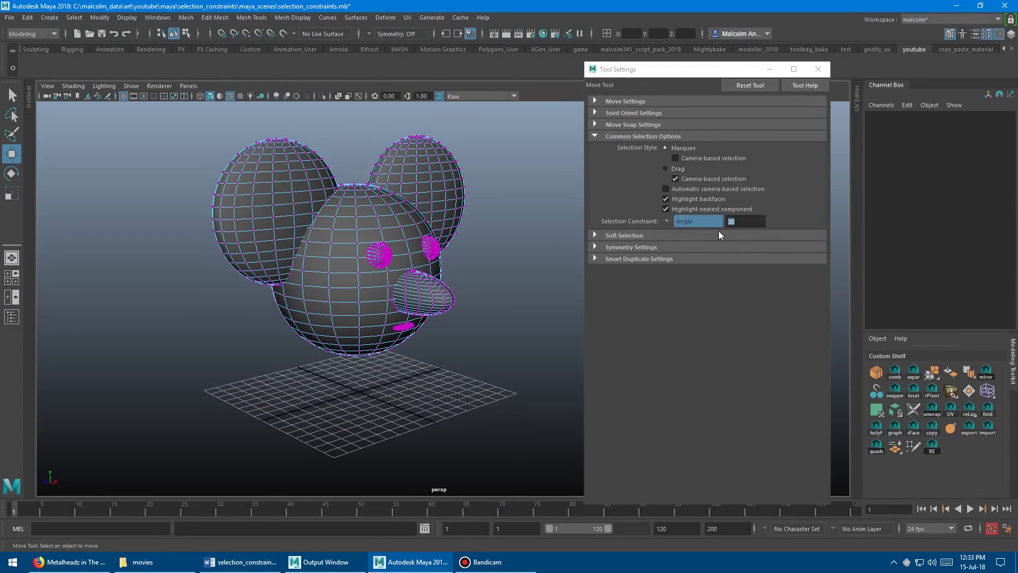
right_click_drag(338, 243, 392, 236)
Set the selection constraint to Border and examine the mouse head from several angles for open borders.
left_click(666, 221)
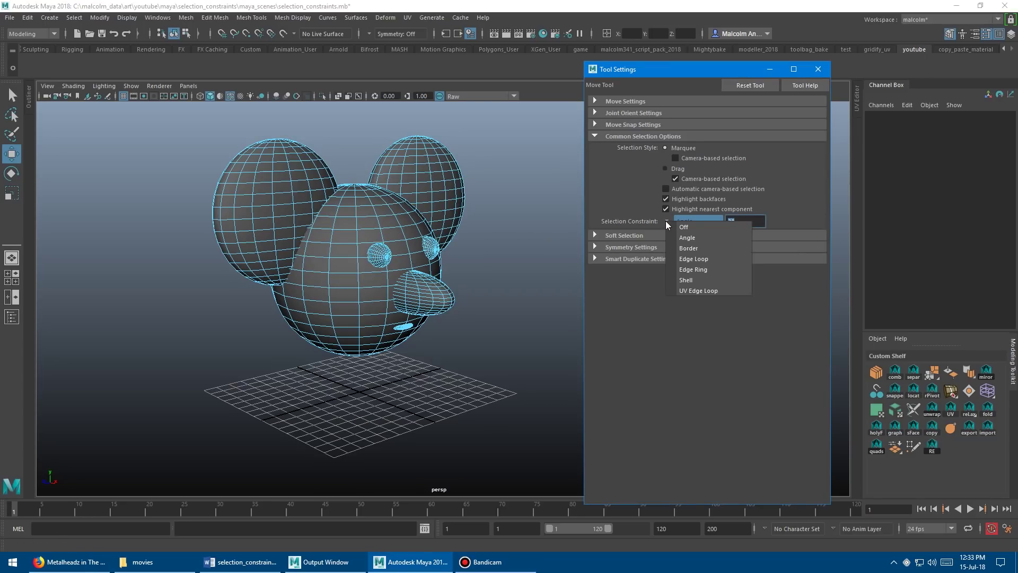
left_click(693, 249)
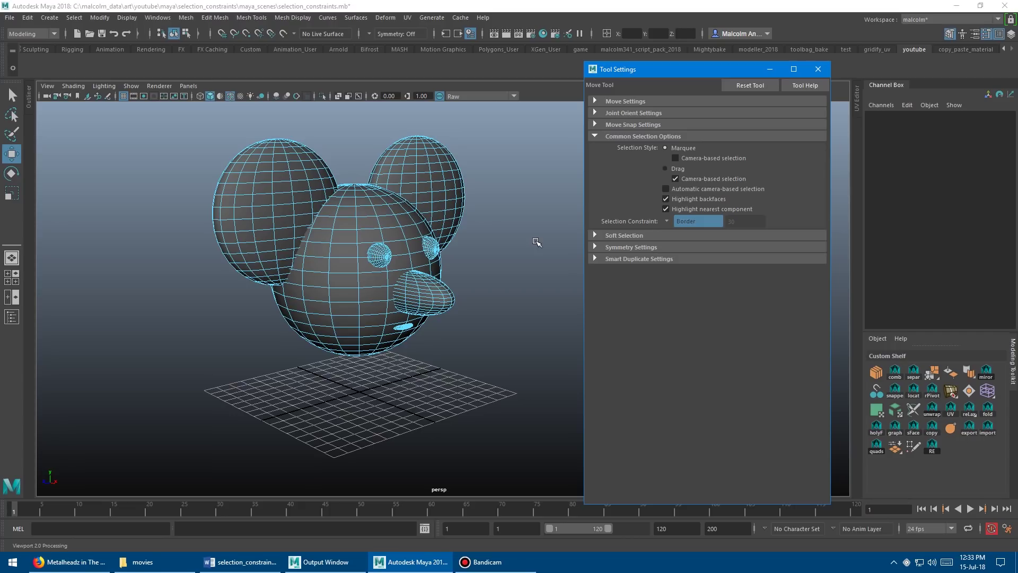
left_click_drag(497, 227, 475, 220, "alt")
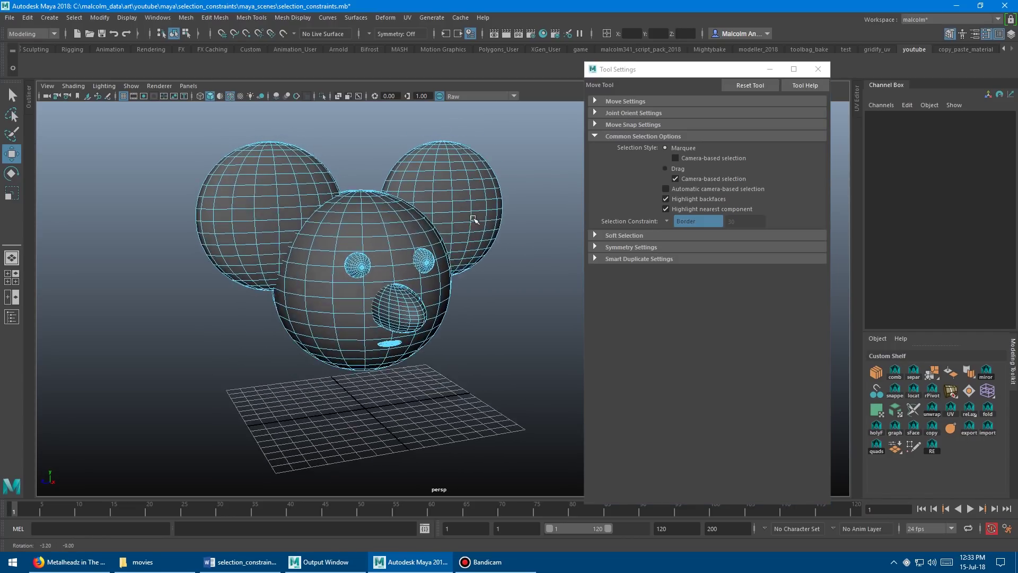
right_click_drag(475, 221, 452, 209, "alt")
left_click_drag(453, 209, 480, 212, "alt")
left_click_drag(287, 225, 332, 234, "alt")
right_click_drag(332, 234, 348, 260, "alt")
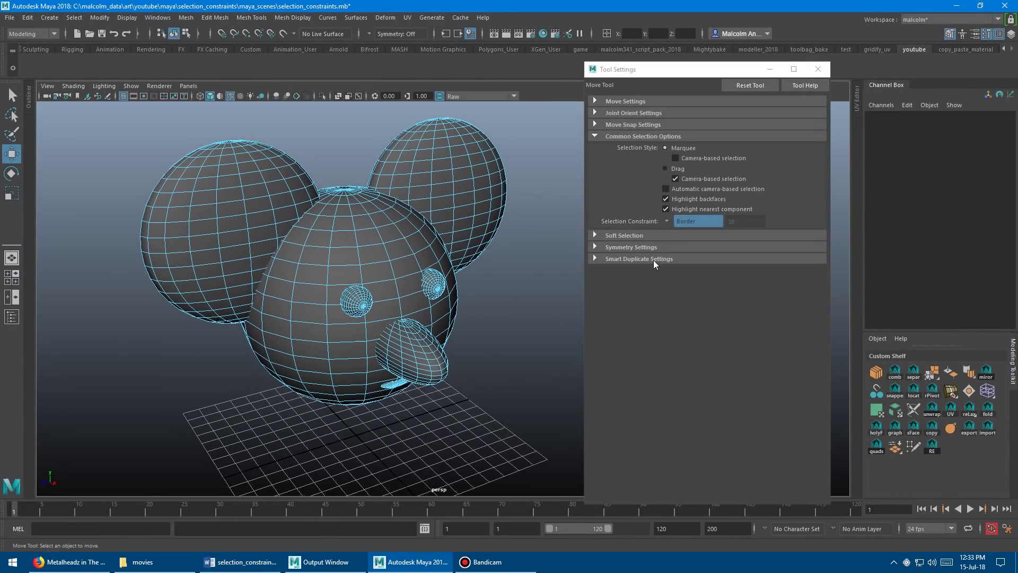
Turn the selection constraint off and switch to the Select tool.
left_click(669, 221)
left_click(682, 228)
left_click_drag(438, 247, 339, 241, "alt")
right_click_drag(340, 242, 320, 245, "alt")
key("q")
Delete a patch of faces on the forehead and the cap of faces at the top of the far ear.
left_click_drag(349, 248, 373, 243, "alt")
right_click_drag(373, 243, 361, 238, "alt")
middle_click_drag(361, 238, 356, 233, "alt")
left_click_drag(356, 234, 363, 262, "alt")
left_click(332, 248)
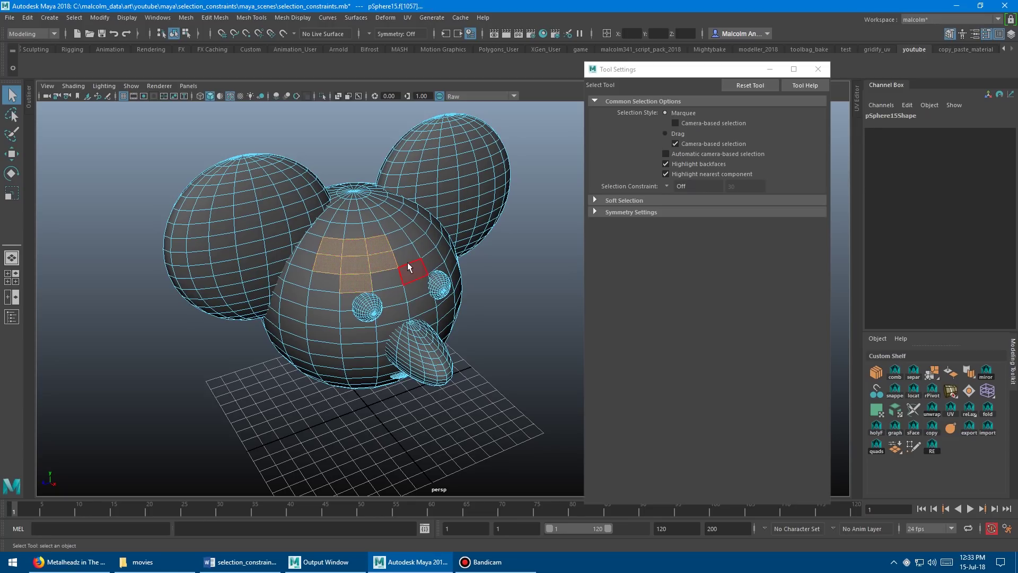
key("Delete")
left_click_drag(407, 262, 351, 141, "alt")
left_click_drag(477, 187, 381, 187, "alt")
Set the Select tool's selection constraint to Border and preview the faces around the openings in the ear and forehead.
left_click(669, 187)
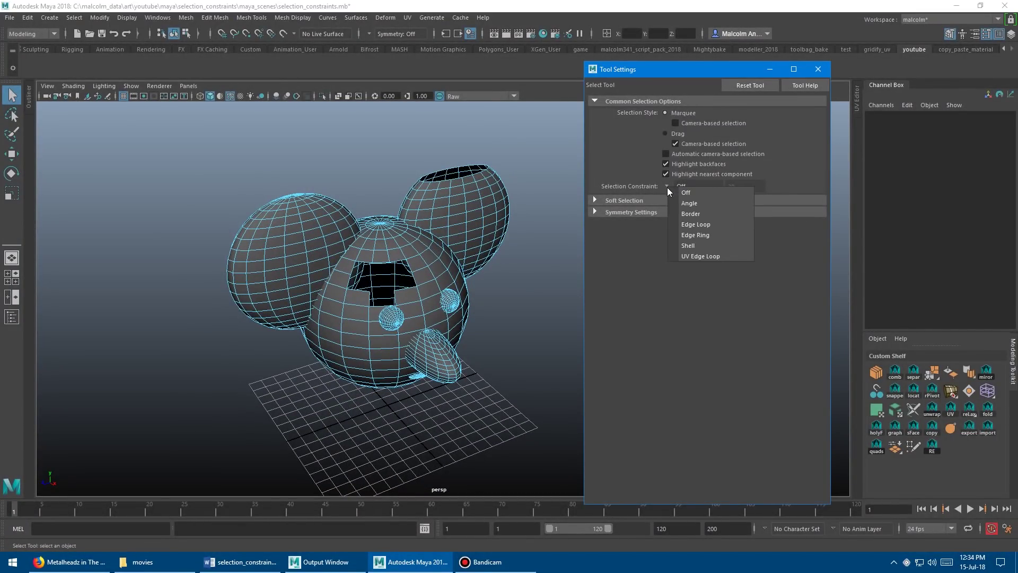
left_click(696, 202)
left_click_drag(425, 209, 409, 215, "alt")
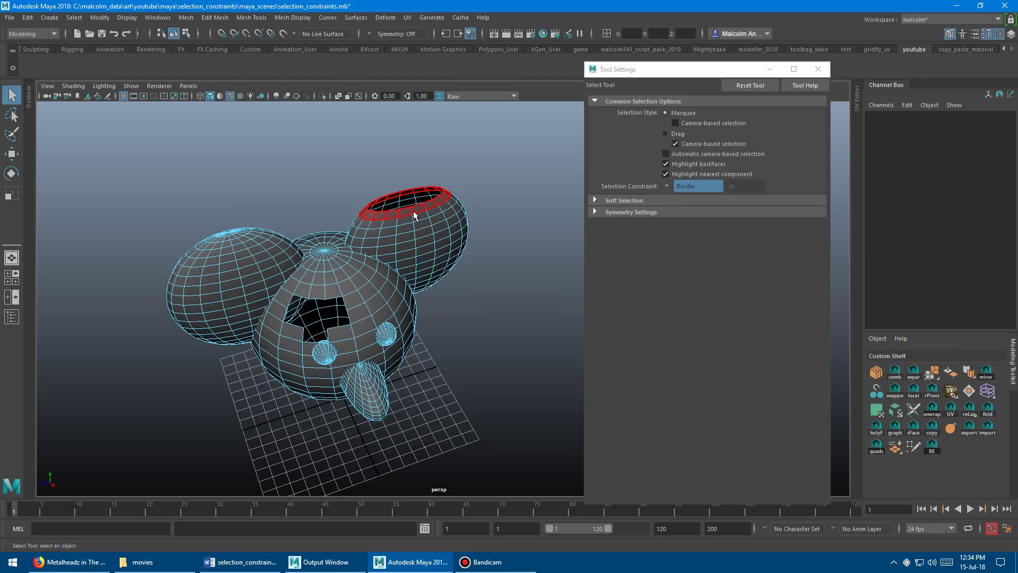
left_click_drag(371, 226, 360, 236, "alt")
left_click(337, 281)
Switch to edge selection and select all the border edges around the forehead hole.
right_click_drag(352, 273, 353, 239)
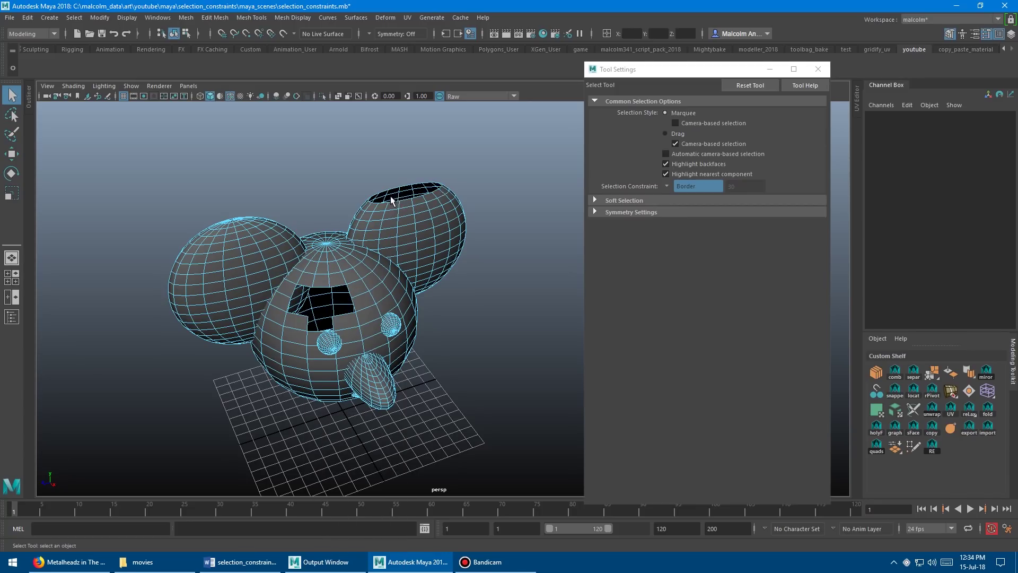
left_click_drag(430, 207, 390, 175, "alt")
right_click_drag(371, 183, 407, 186, "alt")
left_click_drag(406, 187, 446, 223, "alt")
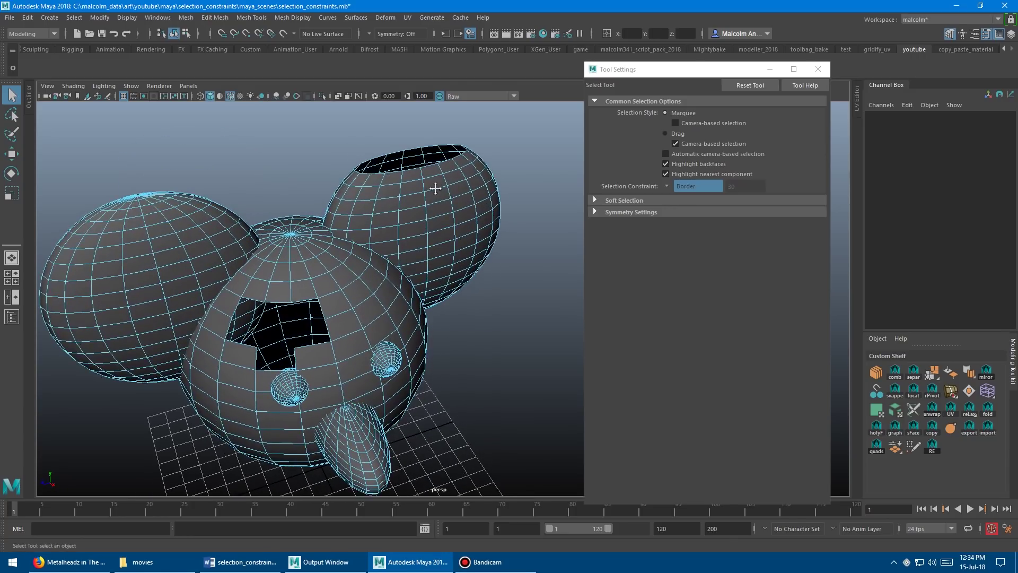
middle_click_drag(415, 198, 469, 197, "alt")
left_click(364, 296)
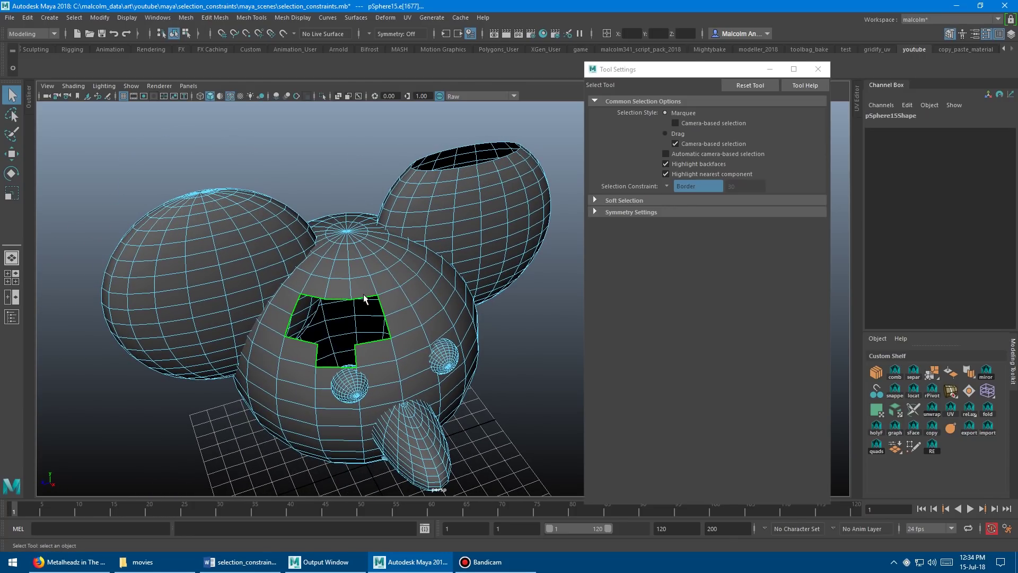
Try an edge operation on the forehead hole's selected border and undo it.
right_click(409, 270, "shift")
right_click_drag(409, 273, 390, 407, "shift")
left_click_drag(428, 291, 427, 257, "alt")
key("ctrl+z")
Select the border edges of the ear opening, try extruding them upward with the Move tool, and undo the extrusion.
left_click(462, 192)
key("w")
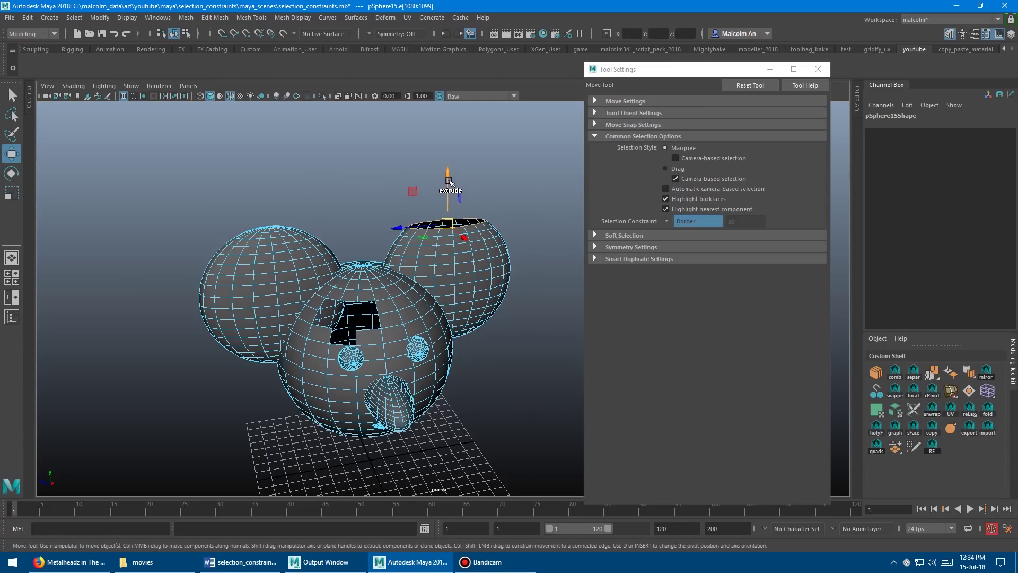
left_click_drag(449, 181, 449, 116, "shift")
left_click_drag(382, 275, 501, 229, "alt")
key("ctrl+z")
Set the Move tool's selection constraint to Edge Loop and preview an edge loop on the ear.
left_click(668, 222)
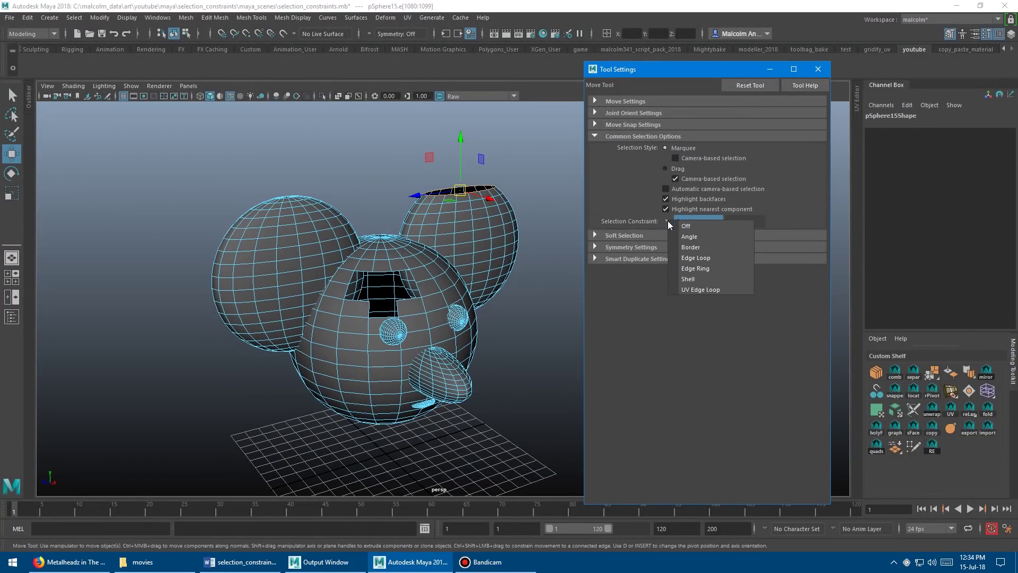
left_click(686, 249)
left_click_drag(449, 210, 393, 255, "alt")
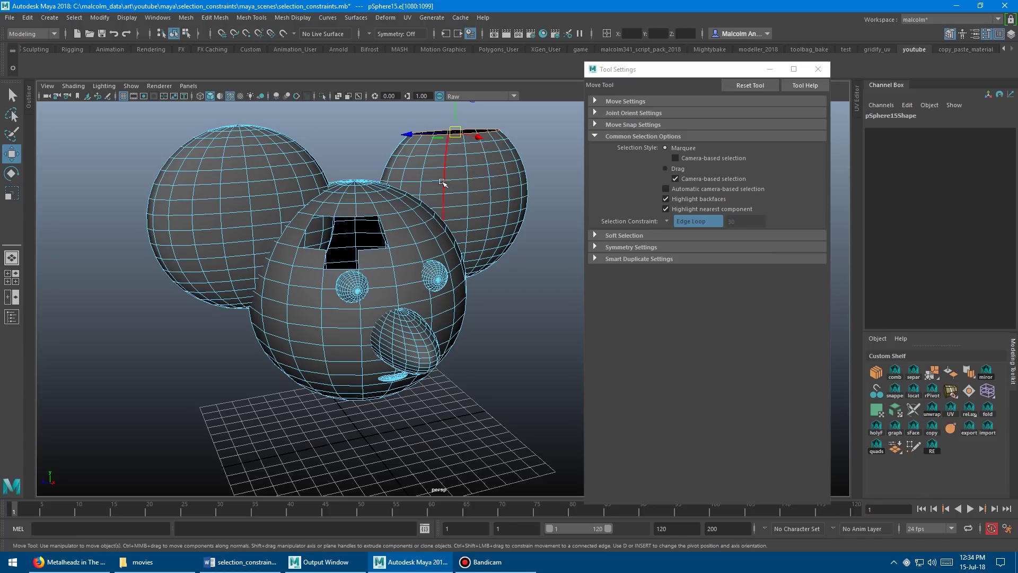
Turn the Move tool's selection constraint off and bring the intact ear into view.
left_click(666, 222)
left_click(683, 227)
left_click_drag(366, 233, 380, 221, "alt")
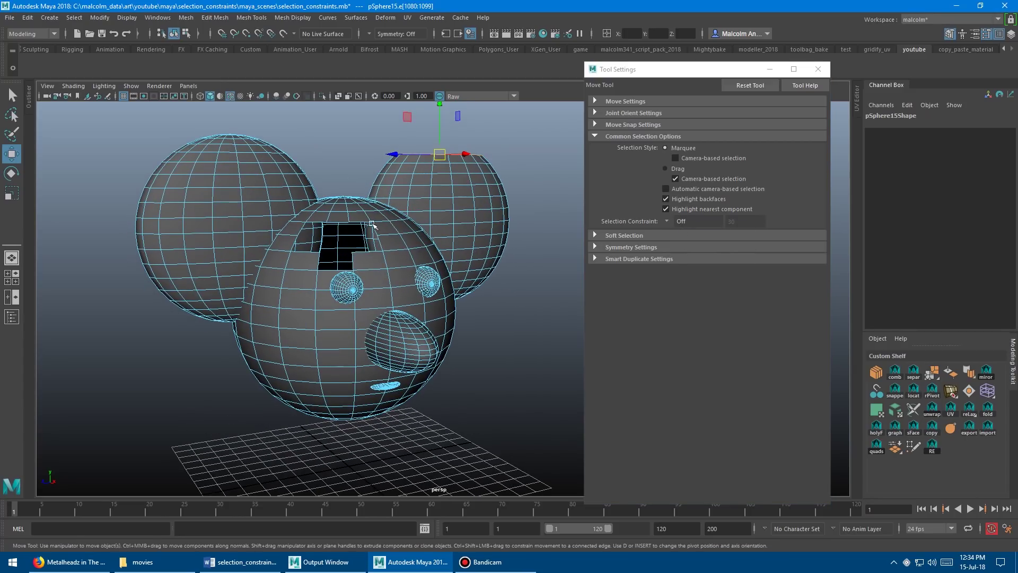
middle_click_drag(364, 222, 389, 211, "alt")
right_click_drag(389, 211, 419, 211, "alt")
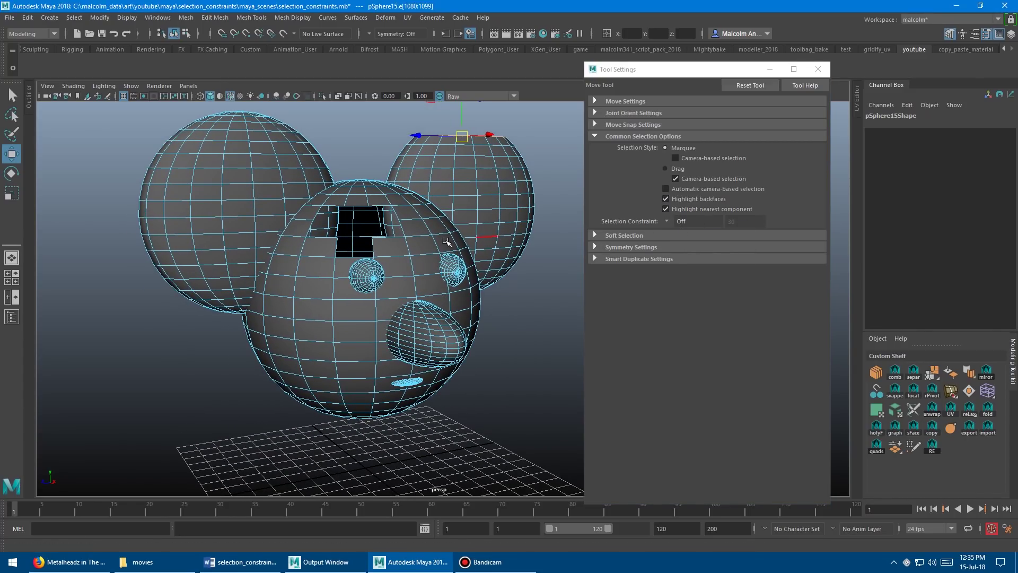
left_click_drag(419, 252, 321, 230, "alt")
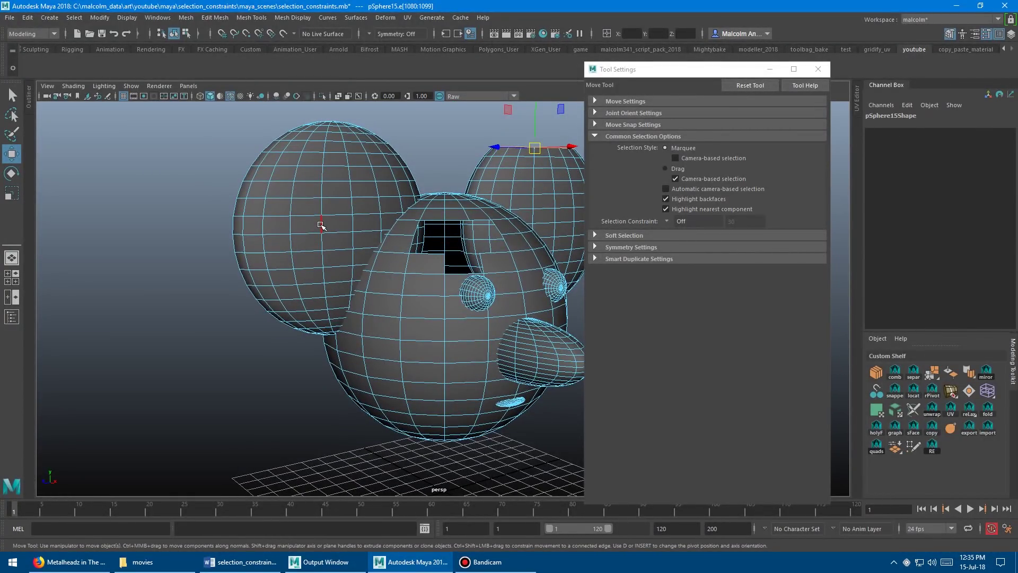
Select single edges and whole edge loops on the intact ear without a constraint, adding further loops to the selection.
left_click(322, 225)
left_click(311, 220)
double_click(352, 212)
double_click(305, 216)
double_click(306, 198)
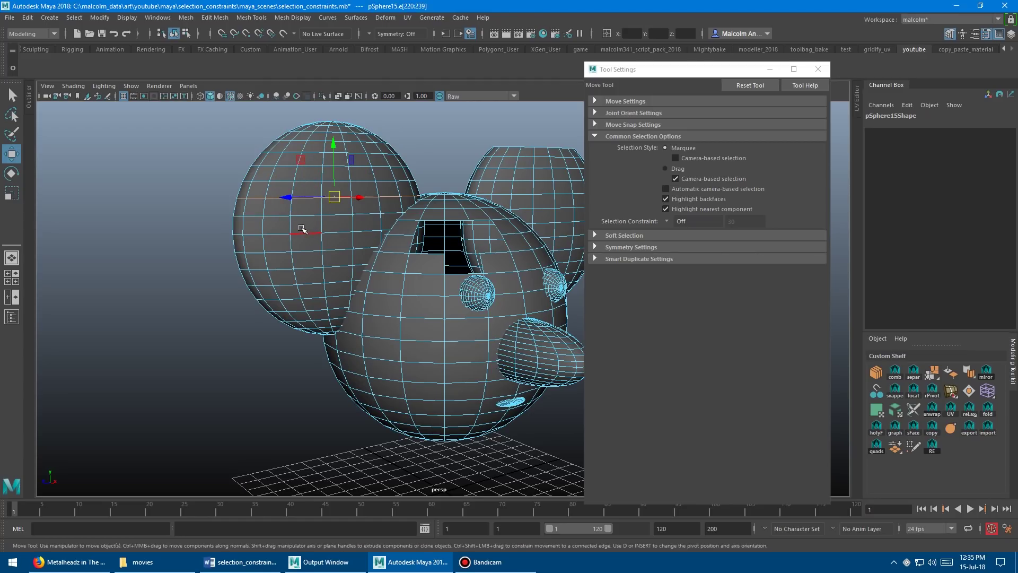
left_click(305, 231, "shift")
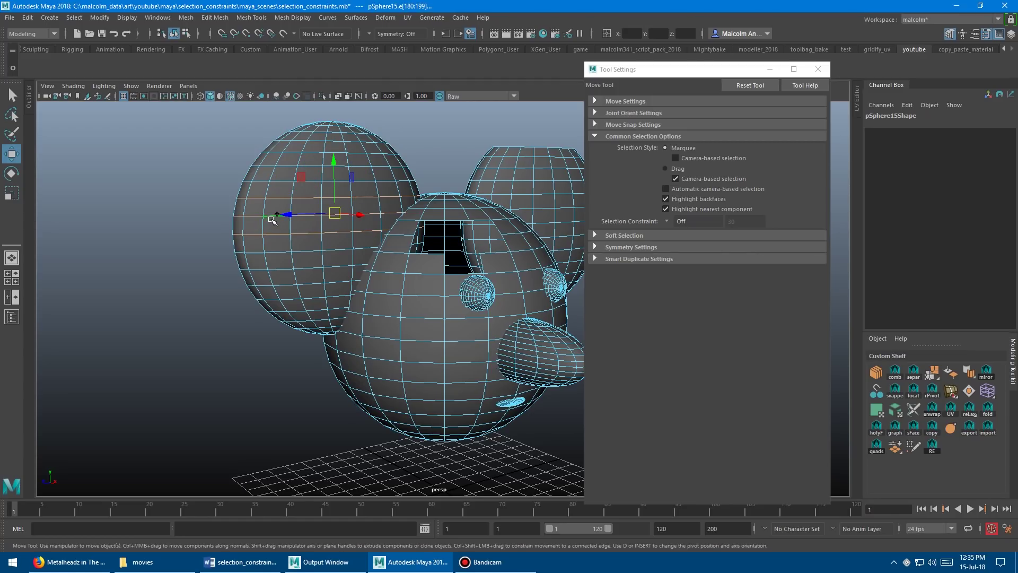
left_click_drag(339, 263, 401, 250, "alt")
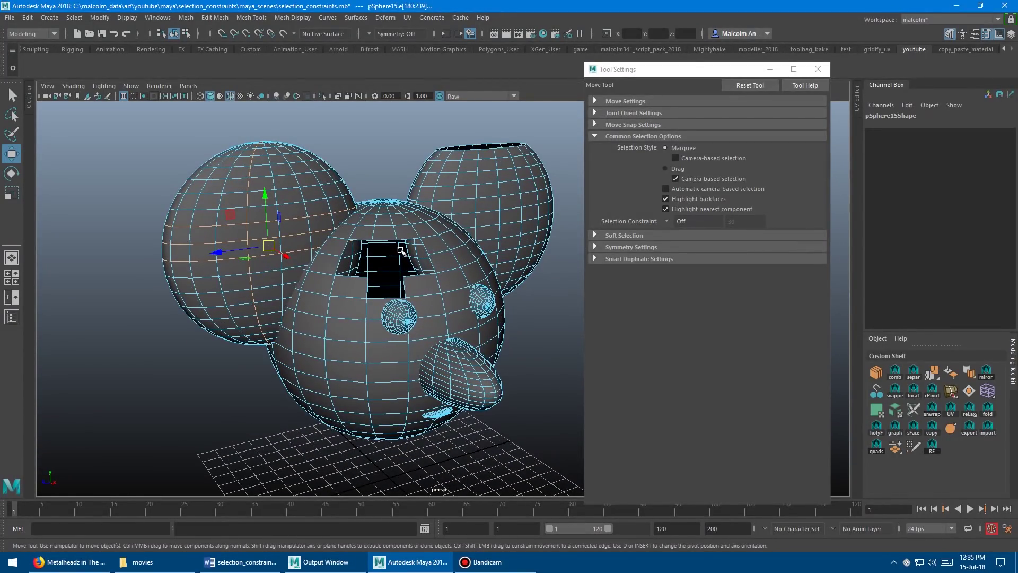
Select edge rings on both ears with the Move tool's Edge Ring selection constraint, and turn the constraint off.
left_click(401, 250)
left_click(668, 222)
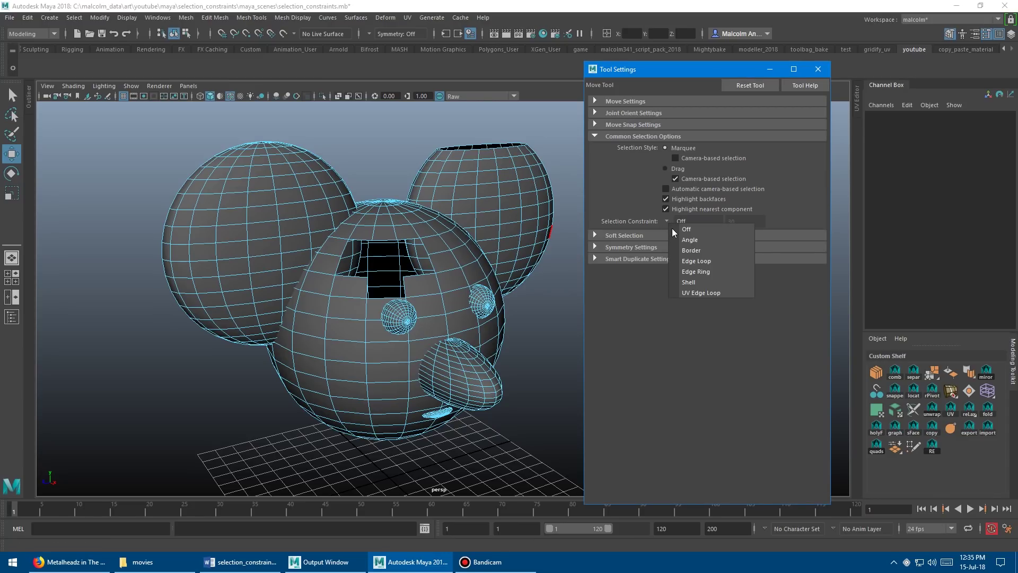
left_click(695, 269)
mouse_move(392, 255)
left_mouse_down("alt")
mouse_move(435, 249)
mouse_move(375, 239)
mouse_move(382, 264)
left_mouse_up("alt")
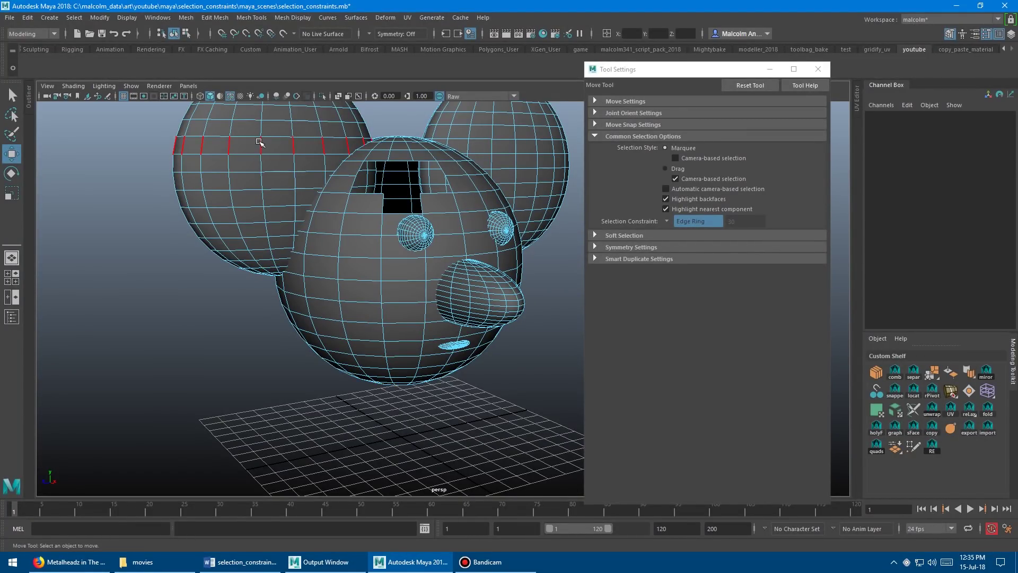
left_click_drag(271, 165, 483, 191, "alt")
left_click(291, 205)
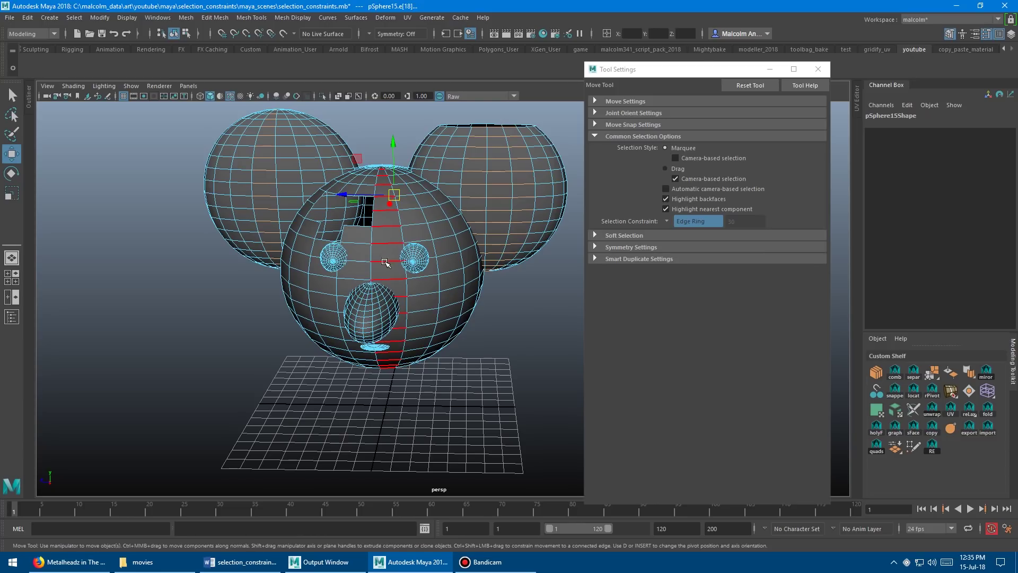
left_click_drag(424, 273, 489, 335, "alt")
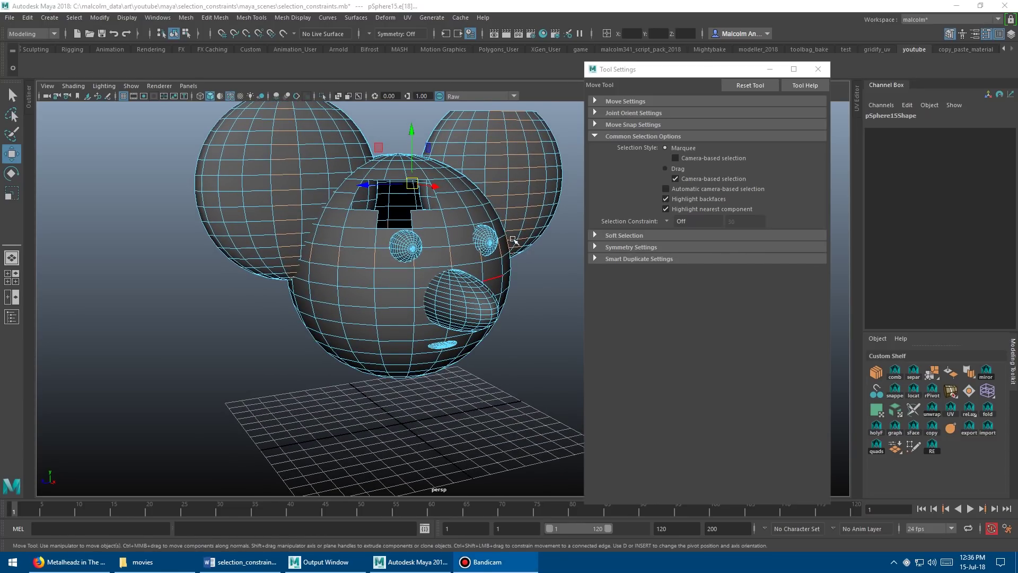
Return to edge mode and select single edges on the ear with the open top, without a constraint.
middle_click_drag(513, 241, 461, 277, "alt")
right_click_drag(461, 277, 412, 262, "alt")
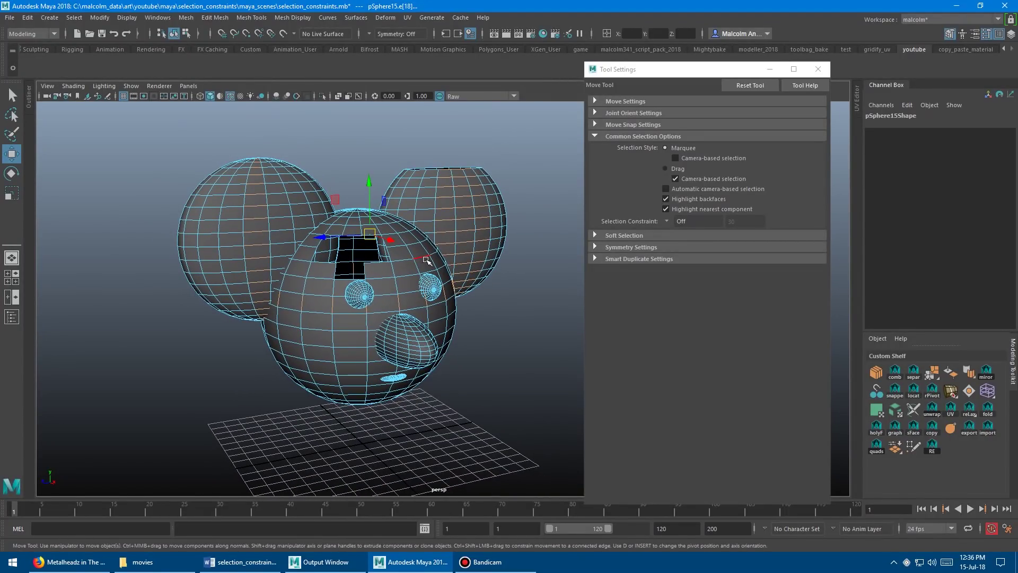
right_click_drag(426, 217, 471, 231)
left_click(517, 269)
left_click_drag(423, 231, 466, 216, "alt")
left_click(447, 200)
right_click_drag(447, 200, 448, 183)
left_click(449, 196)
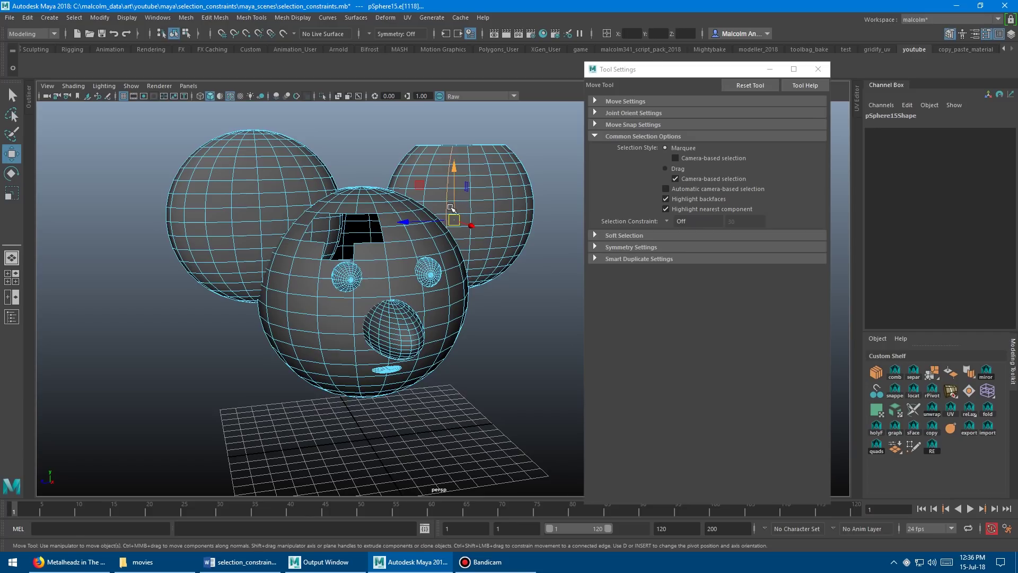
Select another single edge on the open ear and expand the selection along the ear with pick walking.
left_click_drag(492, 206, 440, 209, "alt")
left_click(437, 217)
left_click_drag(518, 211, 481, 238, "alt")
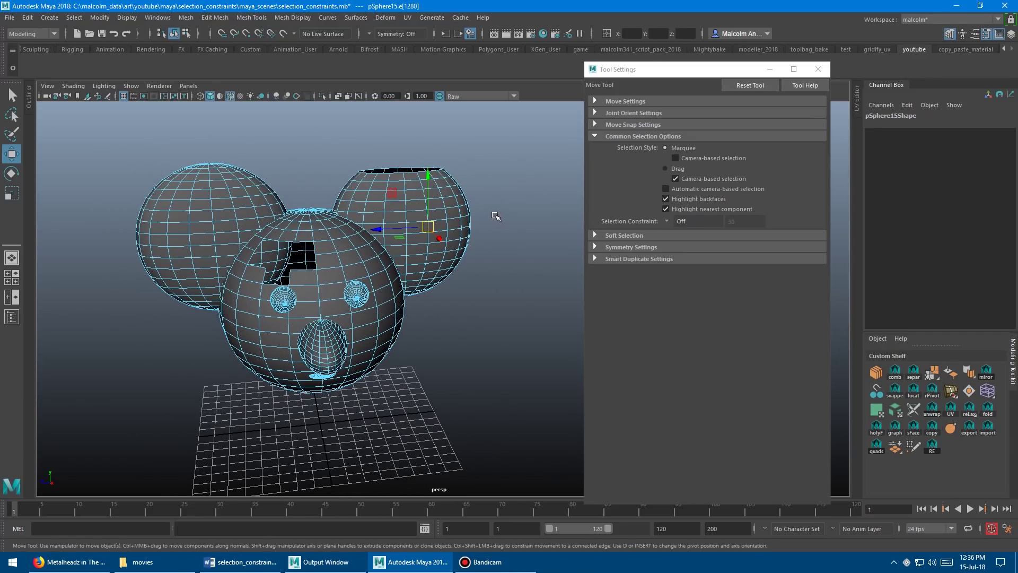
key("ctrl+Right")
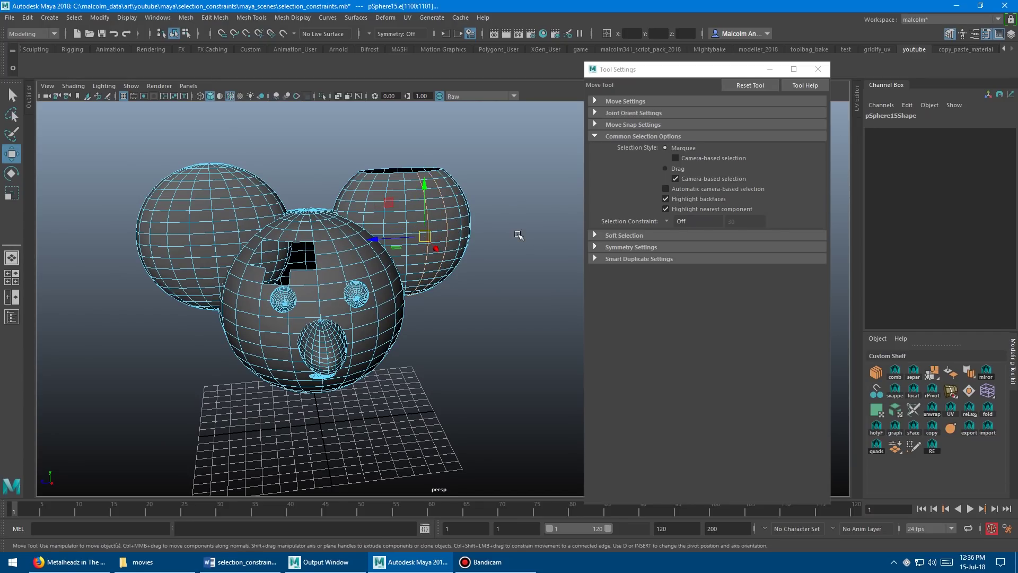
left_click_drag(457, 202, 518, 212, "alt")
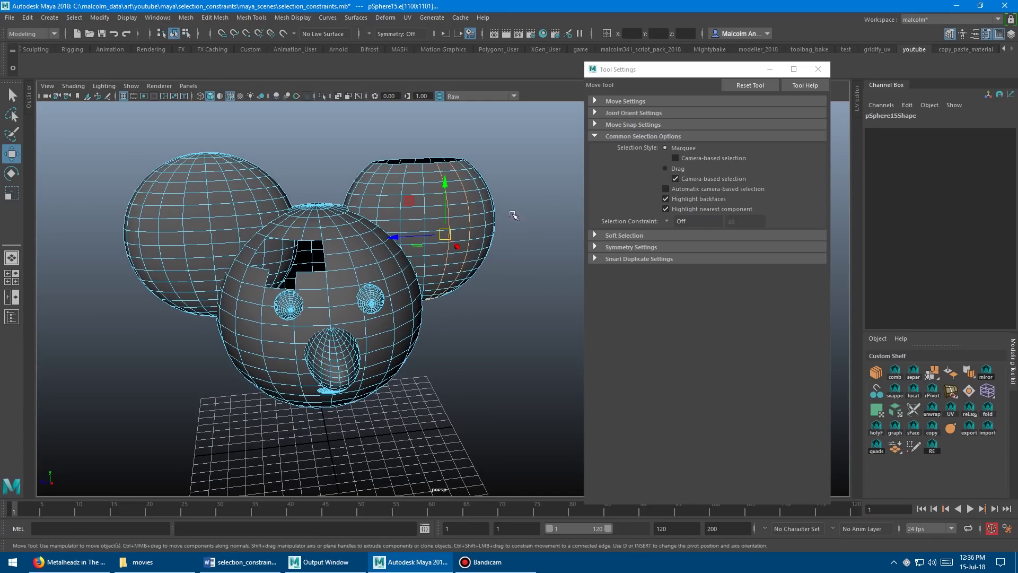
Select single vertical edges on the open ear and expand each one to its full horizontal edge ring.
right_click(469, 215)
right_click_drag(539, 203, 493, 218, "alt")
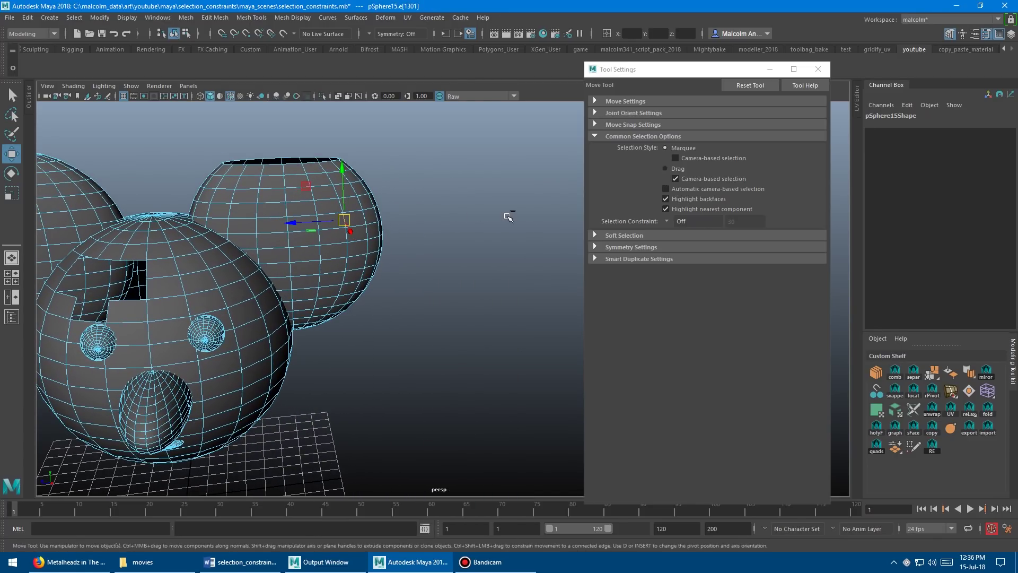
key("ctrl+z")
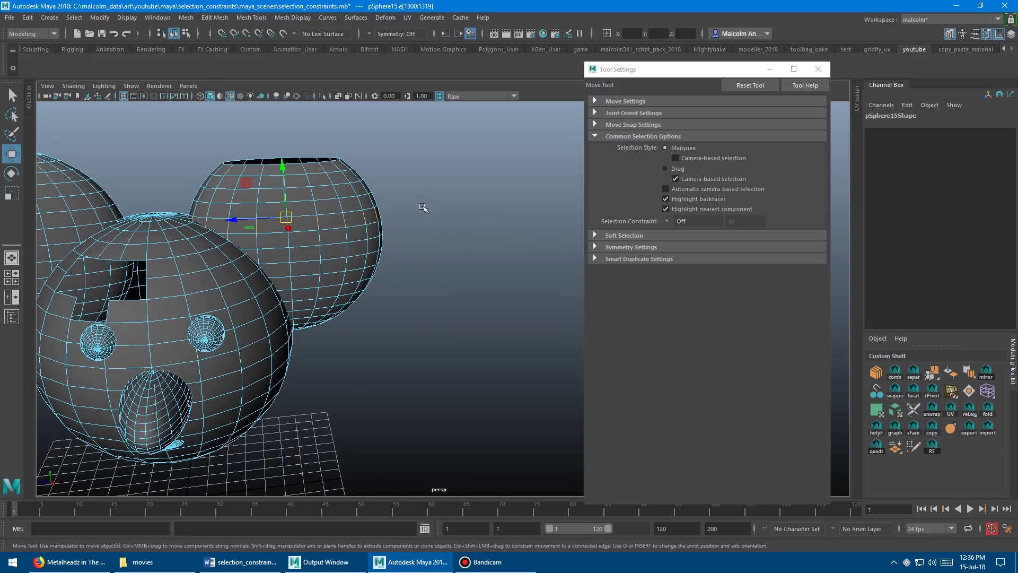
left_click_drag(423, 206, 379, 218, "alt")
left_click(333, 200)
left_click(490, 212)
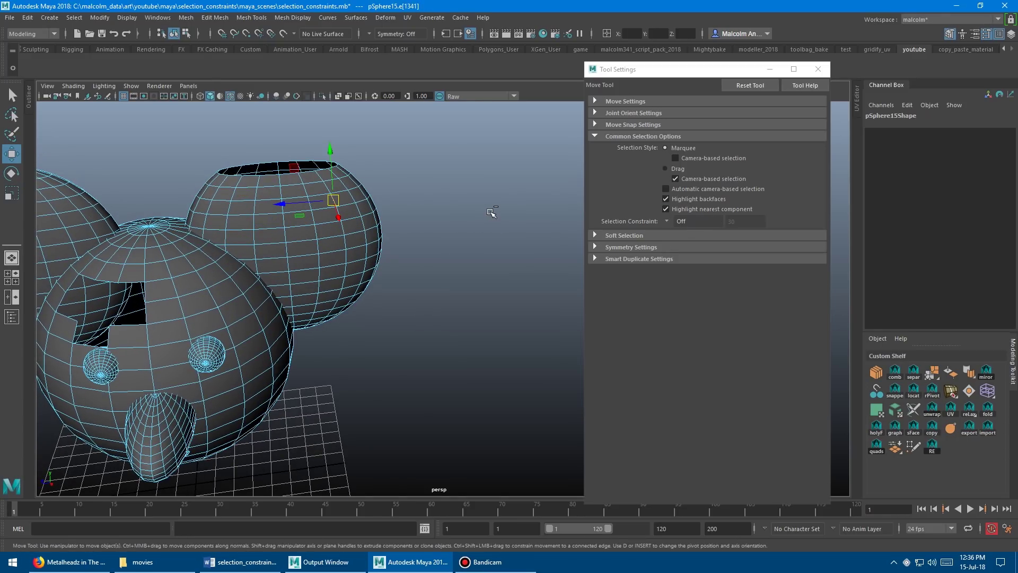
double_click(492, 213)
Add the adjacent edge ring to the selected ring around the upper part of the open ear.
left_click_drag(438, 205, 534, 185, "alt")
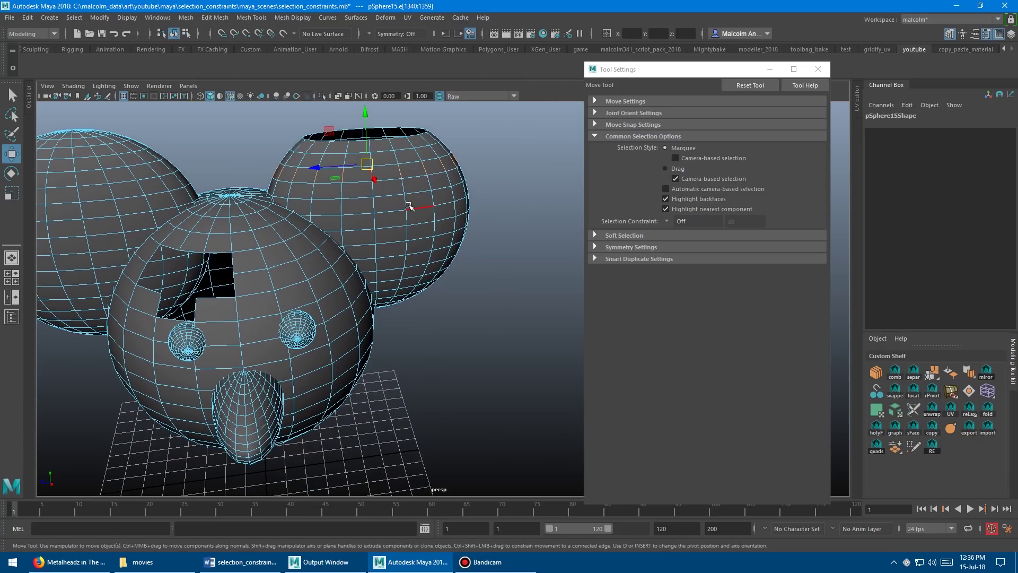
left_click(408, 187)
double_click(501, 189, "shift")
left_click_drag(485, 211, 469, 202, "alt")
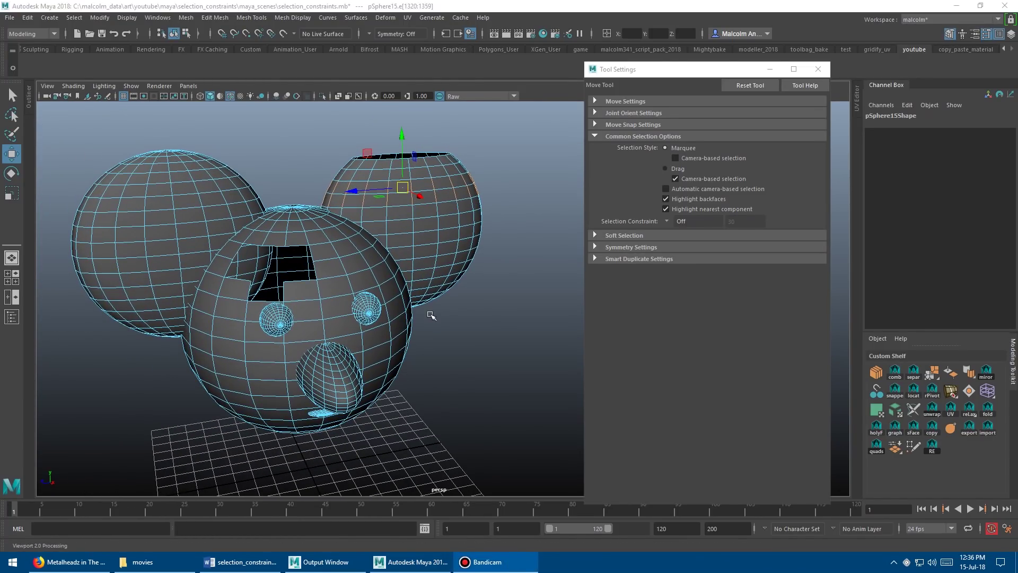
middle_click_drag(380, 302, 428, 298, "alt")
right_click_drag(429, 299, 402, 306, "alt")
left_click_drag(402, 307, 424, 297, "alt")
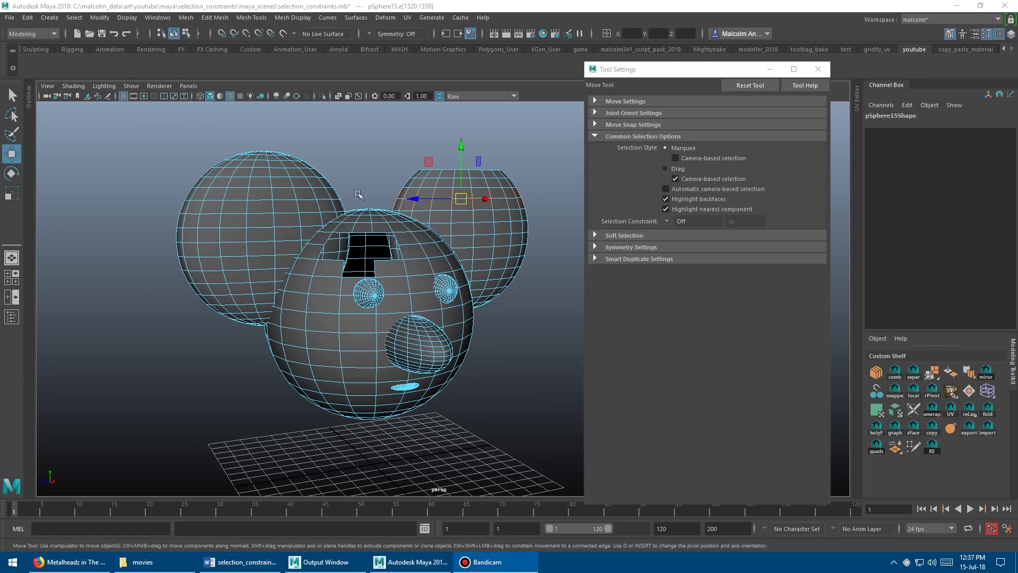
Switch through object, vertex and edge modes, selecting the whole head, the intact ear's upper vertices, and a single edge on that ear.
left_click_drag(366, 238, 353, 245, "alt")
right_click_drag(300, 227, 373, 195)
left_click(380, 190)
left_click(303, 222)
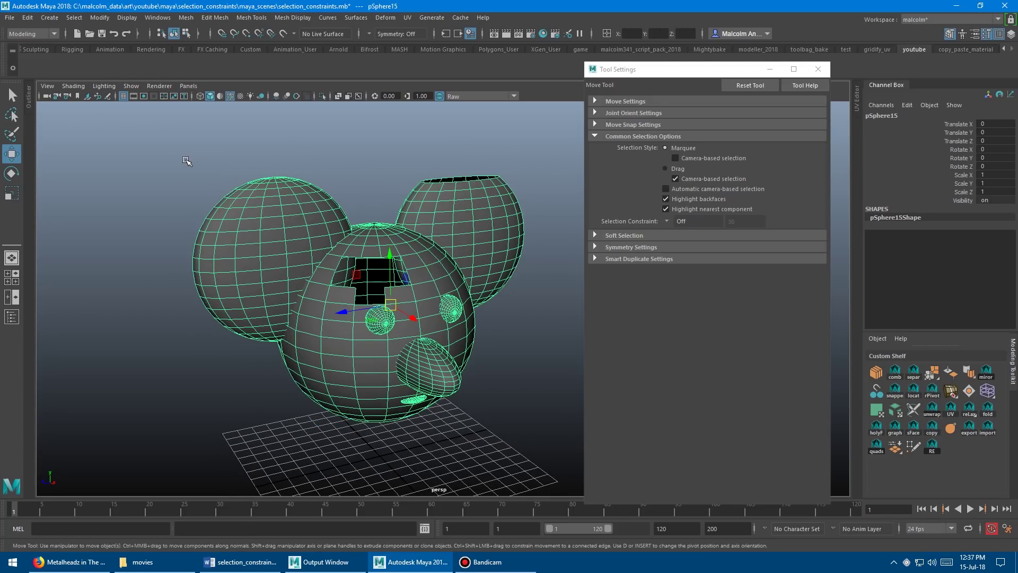
right_click_drag(268, 199, 223, 196)
left_click_drag(164, 137, 297, 255)
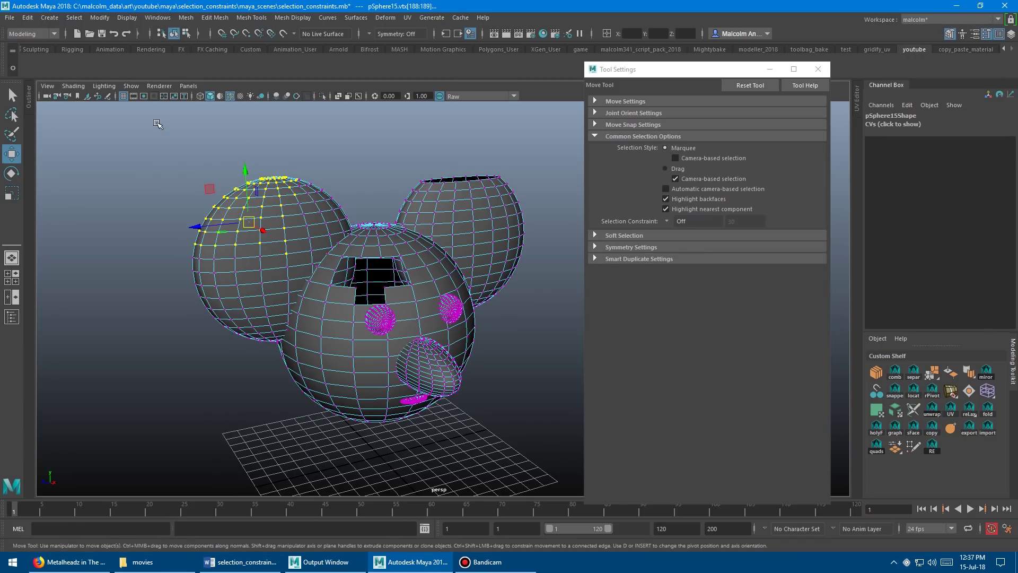
right_click_drag(282, 246, 282, 221)
left_click(283, 222)
Detach the Convert Selection commands into a floating window and add To Edge Loop and To Edge Ring to the youtube shelf.
left_click(73, 18)
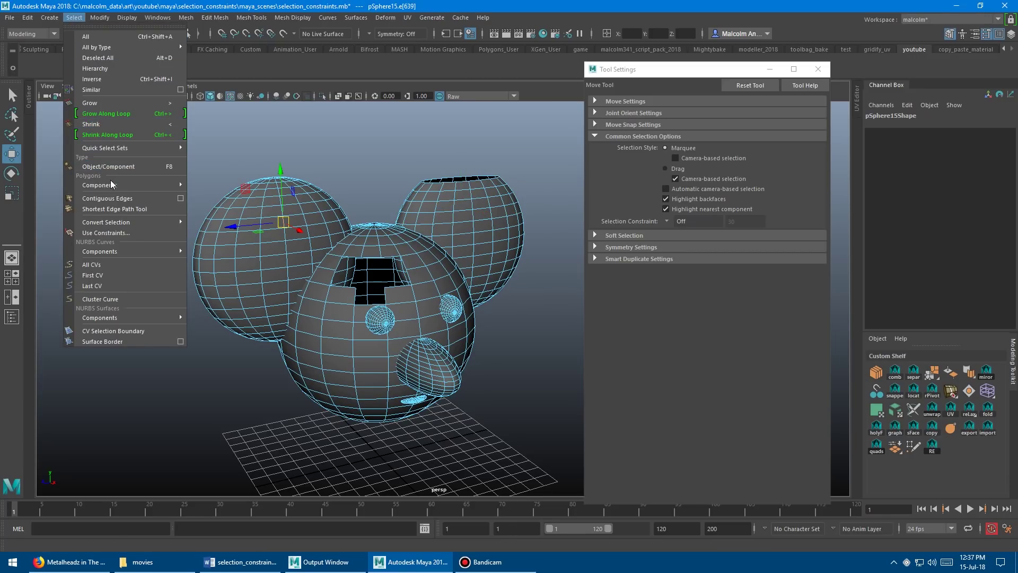
mouse_move(122, 223)
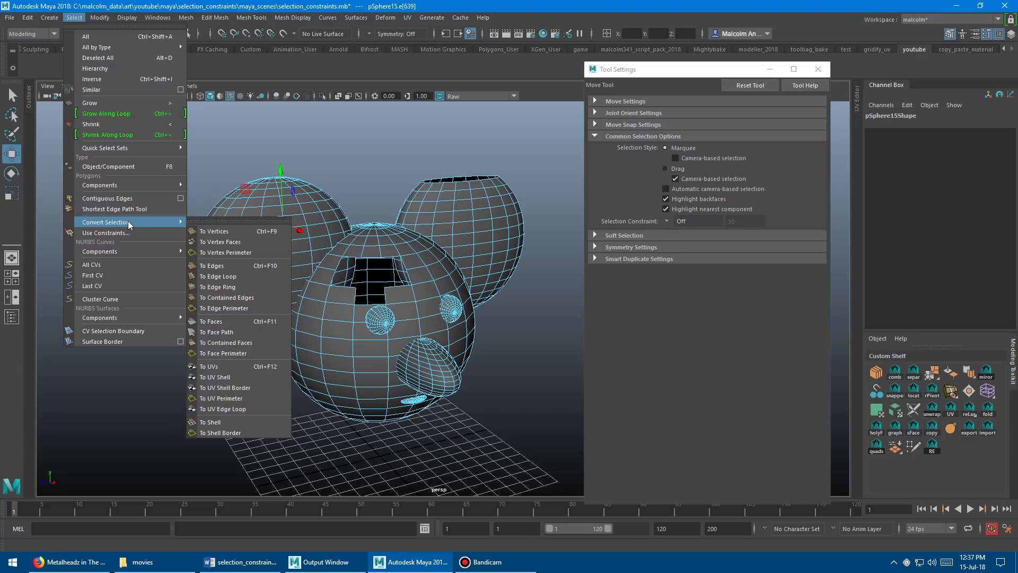
left_click(208, 219)
left_click_drag(225, 212, 89, 152)
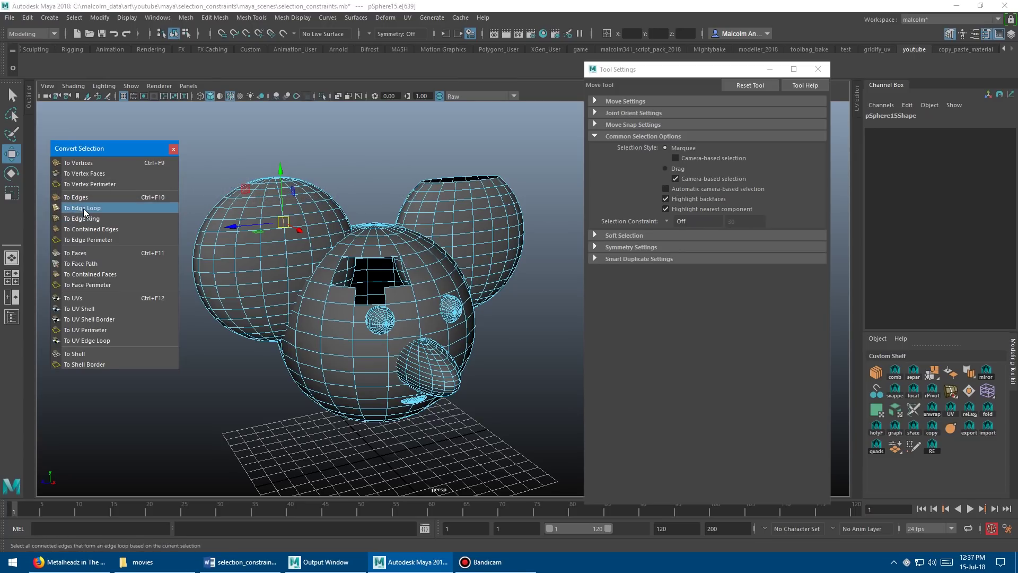
left_click(108, 208, "ctrl+shift")
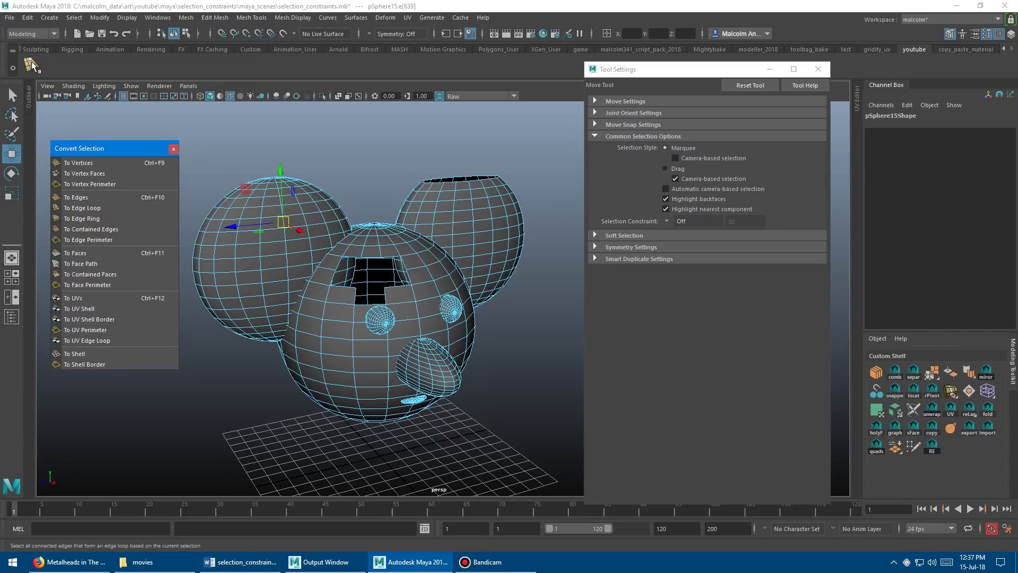
left_click(109, 218, "ctrl+shift")
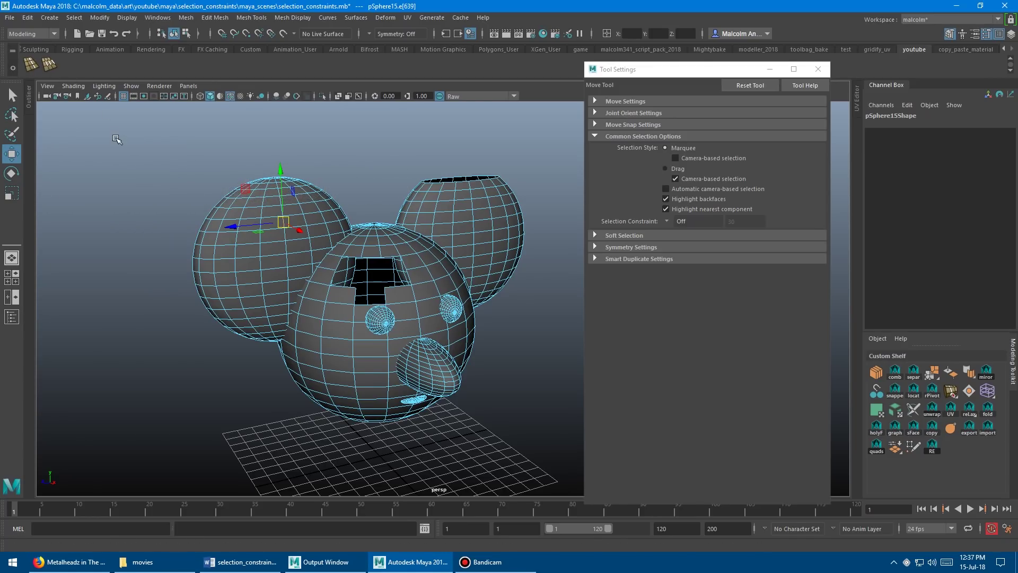
Select edges on the intact ear and convert them to edge loops and edge rings with the new shelf commands.
left_click_drag(149, 168, 170, 168, "alt")
left_click(170, 168)
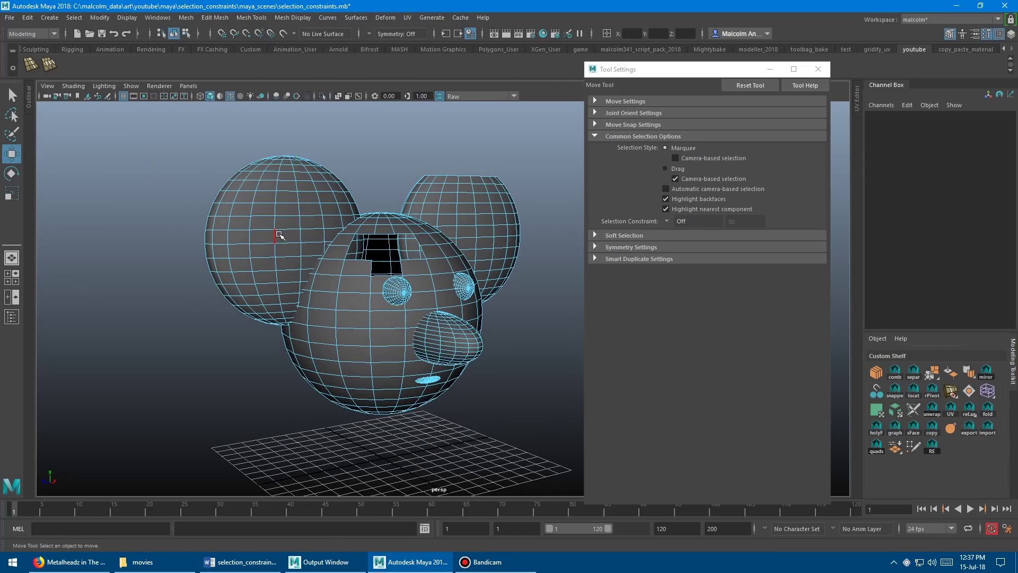
left_click(275, 233)
left_click(249, 226)
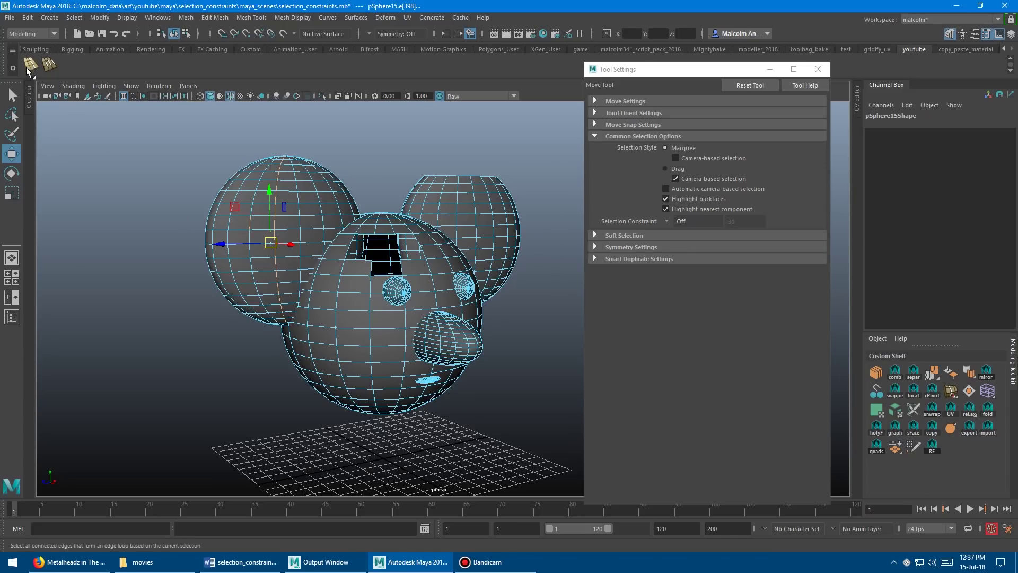
left_click(258, 236)
left_click(281, 224)
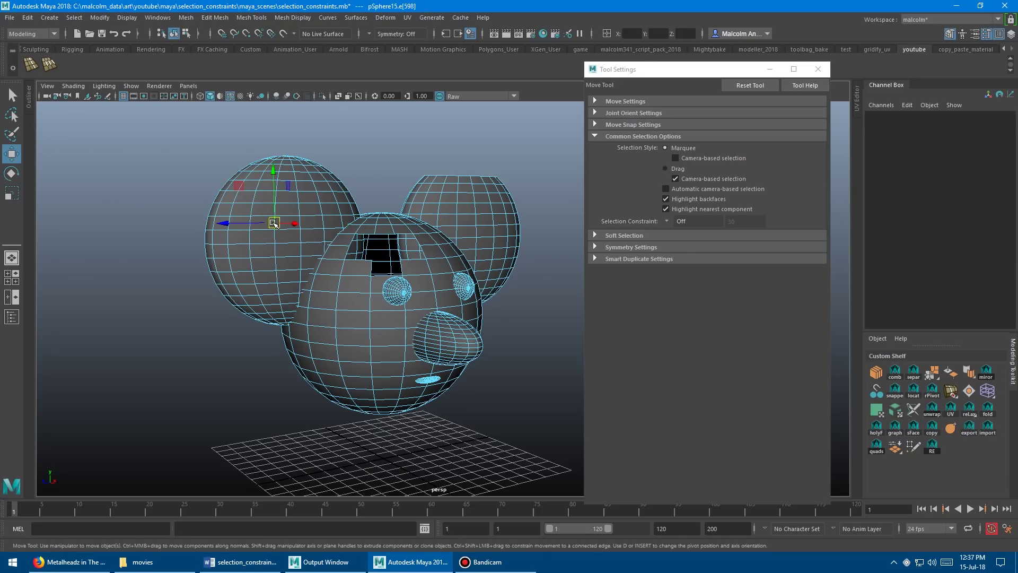
left_click(252, 210)
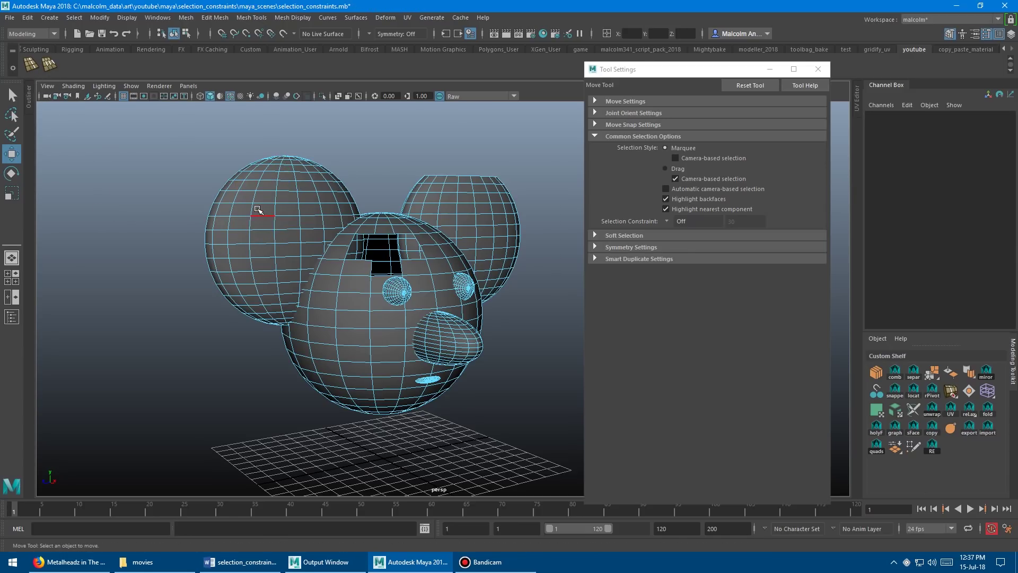
left_click(49, 63)
Inspect the MEL command stored in the edge loop shelf shortcut, and close the Shelf Editor.
mouse_move(222, 135)
left_mouse_down("alt")
mouse_move(202, 177)
mouse_move(216, 143)
left_mouse_up("alt")
left_click_drag(268, 165, 212, 197, "alt")
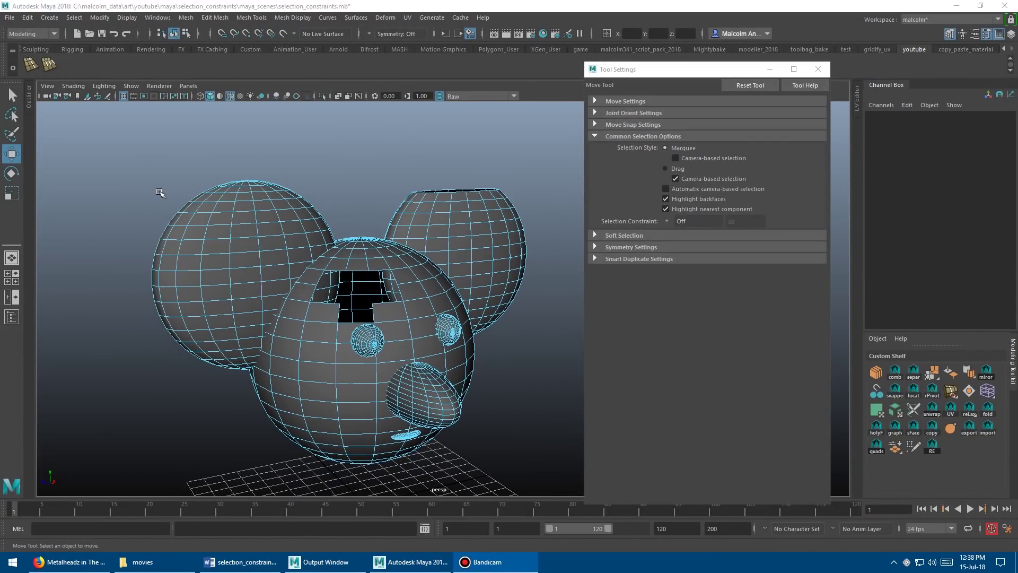
mouse_move(173, 189)
left_mouse_down("alt")
mouse_move(202, 184)
mouse_move(173, 182)
left_mouse_up("alt")
right_click(30, 73)
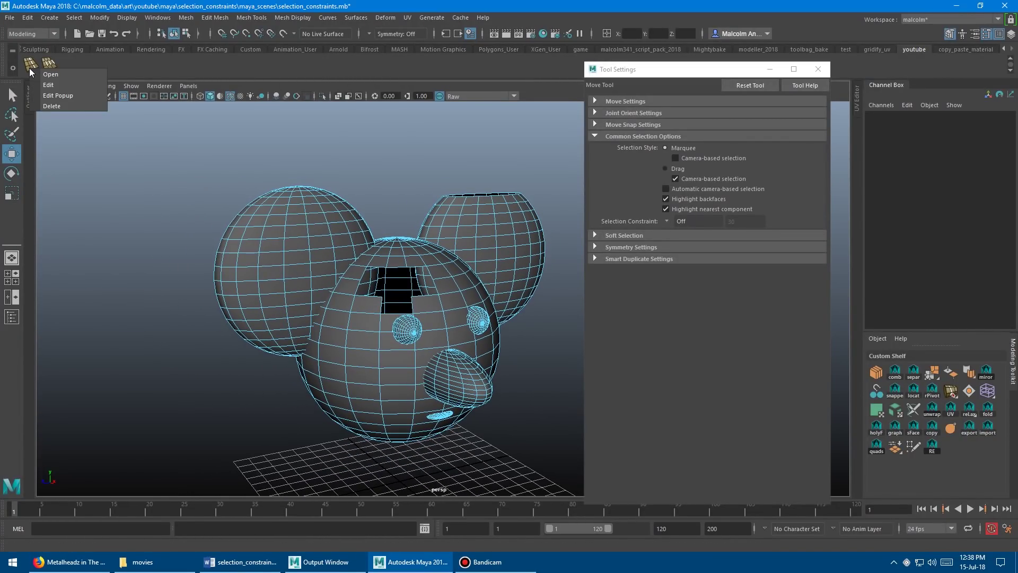
left_click(48, 85)
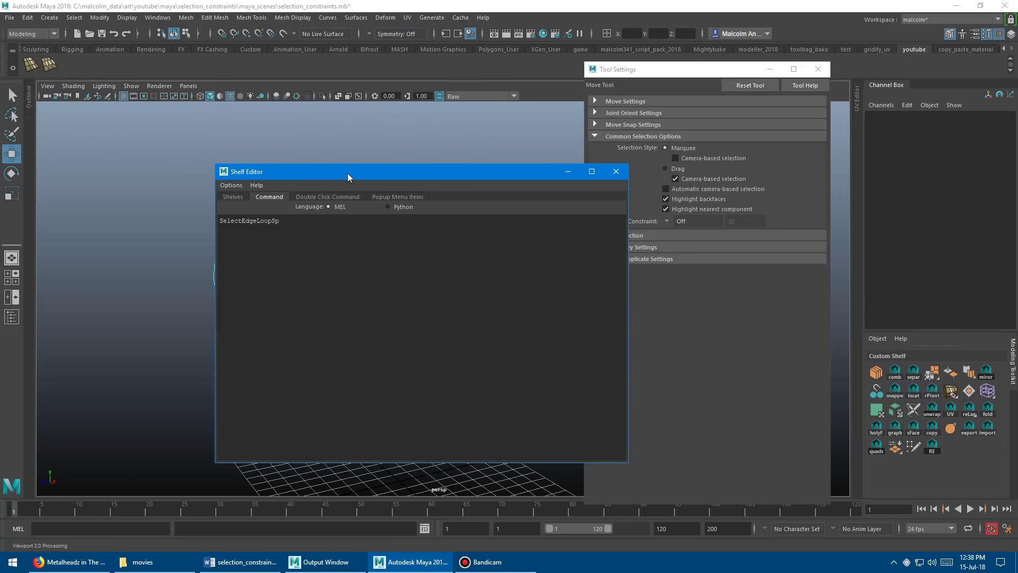
left_click_drag(348, 173, 434, 165)
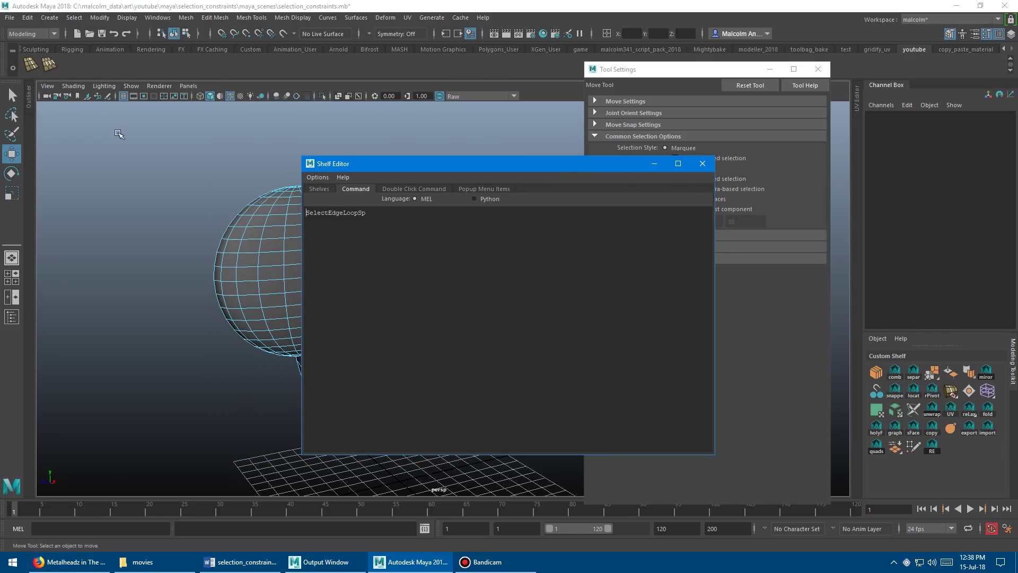
left_click(703, 163)
Copy the SelectEdgeRingSp command from the edge ring shelf shortcut, and close the Shelf Editor.
right_click(49, 69)
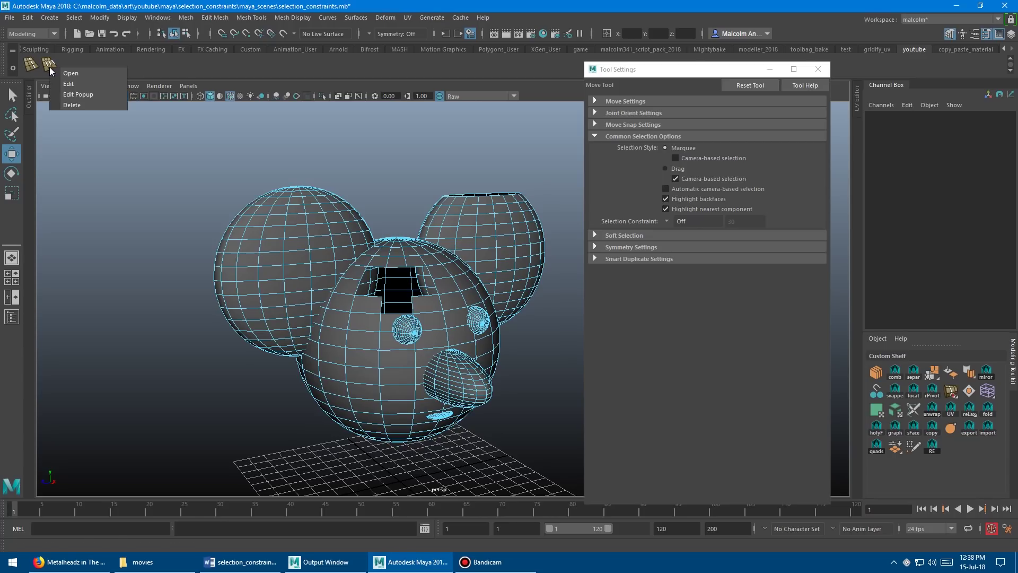
left_click(70, 85)
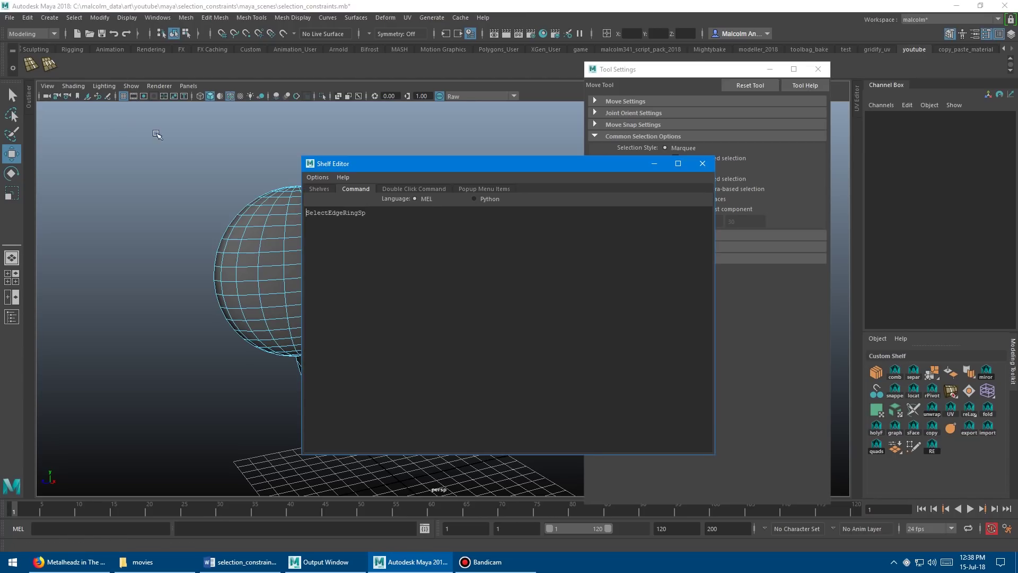
double_click(337, 214)
key("ctrl+c")
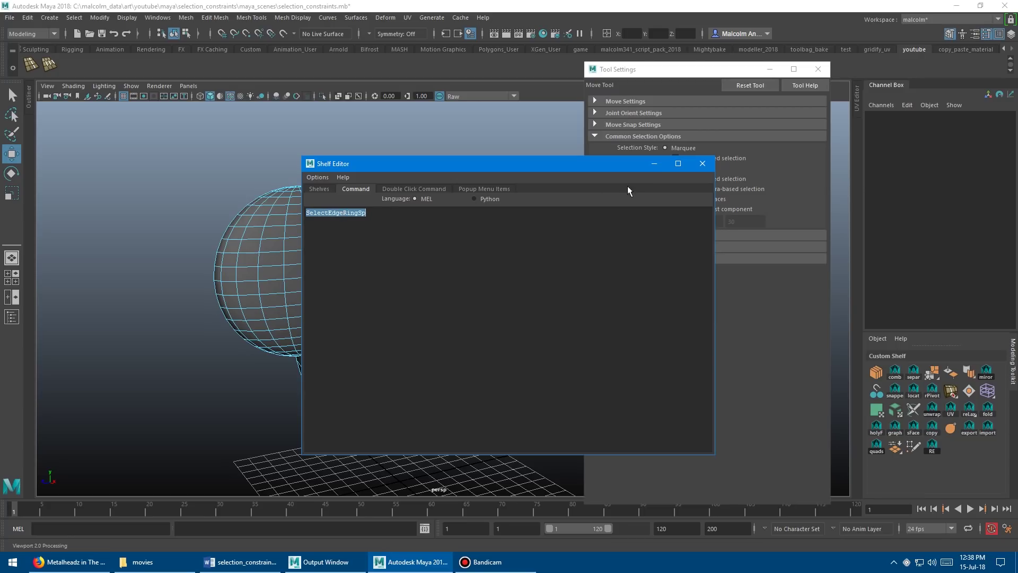
left_click(701, 164)
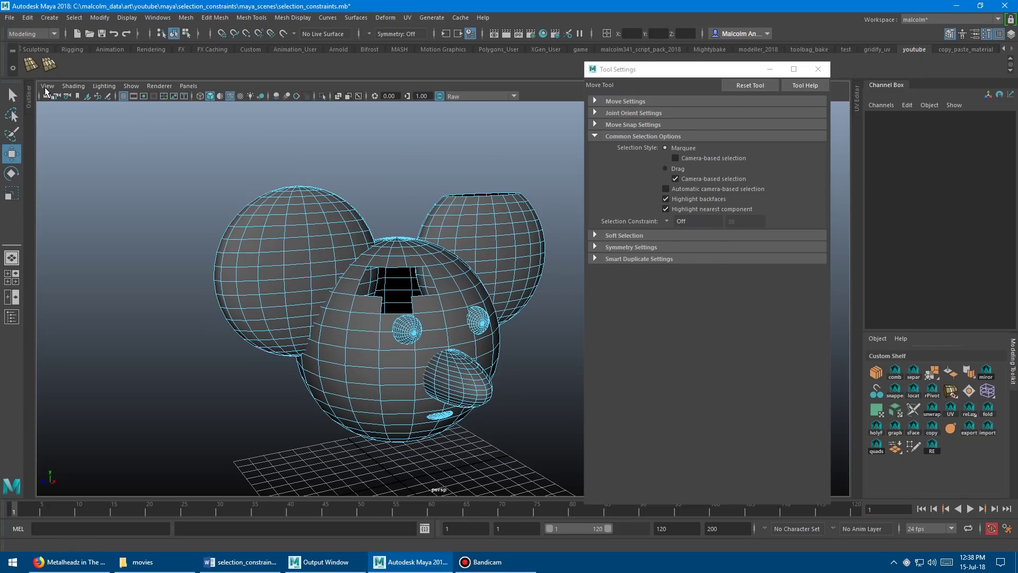
Add the copied SelectEdgeRingSp as the double-click command of the To Edge Loop shelf shortcut and save all shelves.
right_click(30, 65)
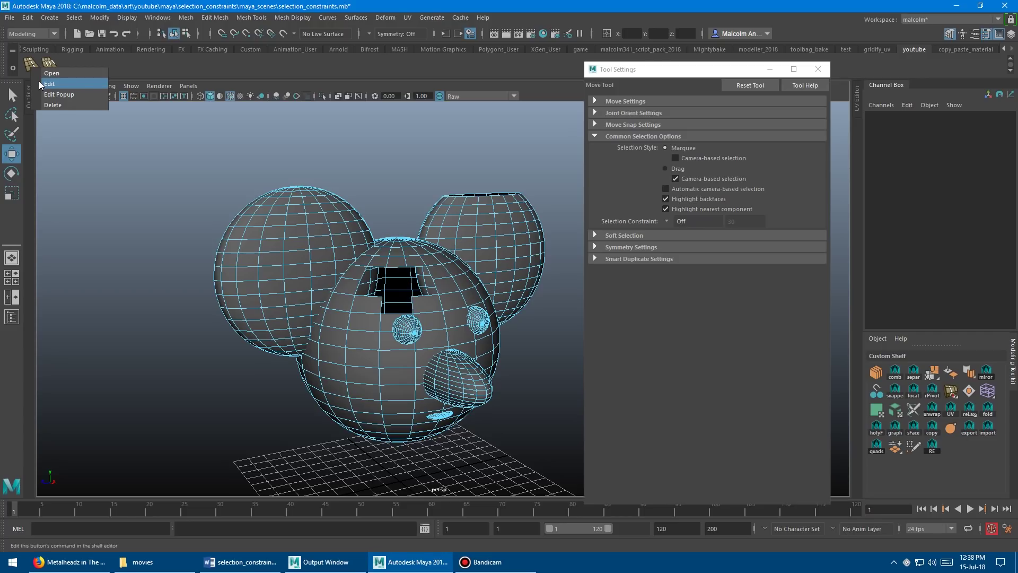
left_click(46, 83)
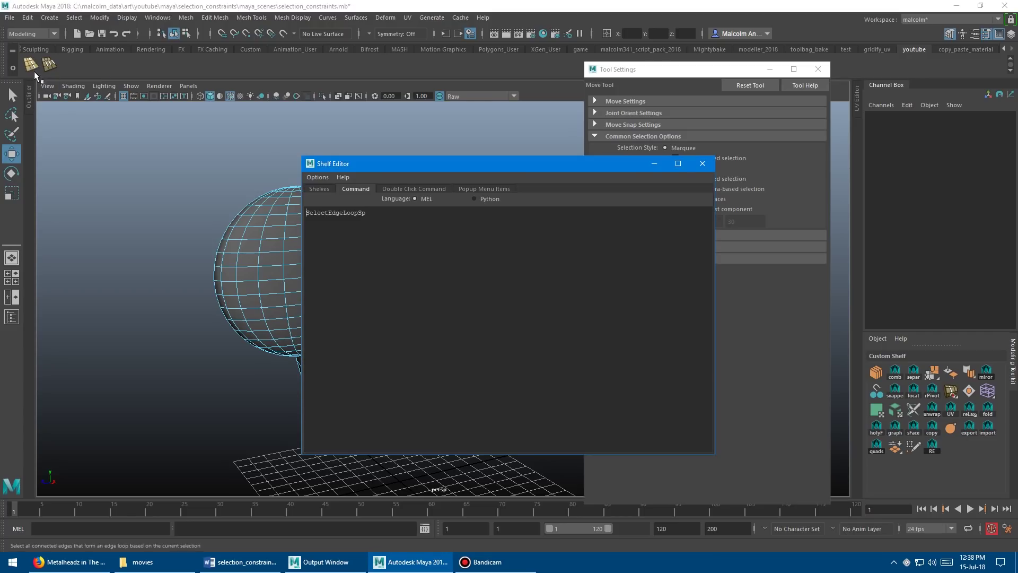
left_click(396, 188)
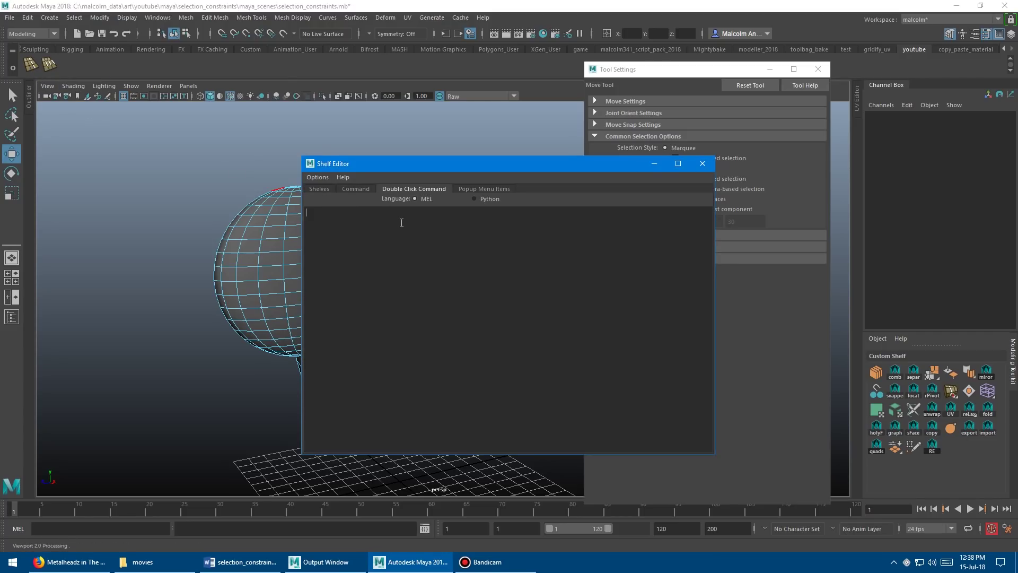
key("ctrl+v")
left_click(319, 189)
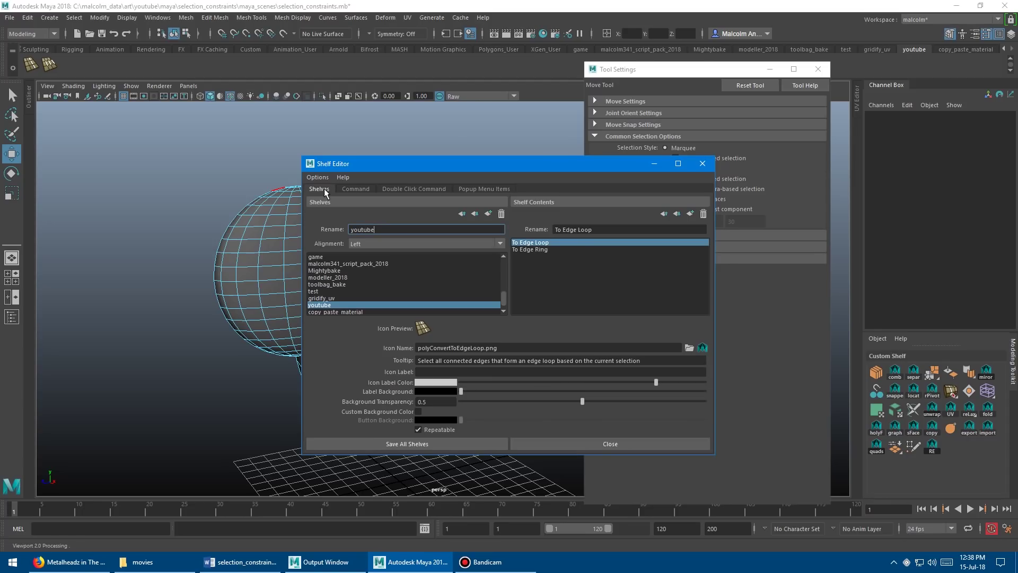
left_click(411, 441)
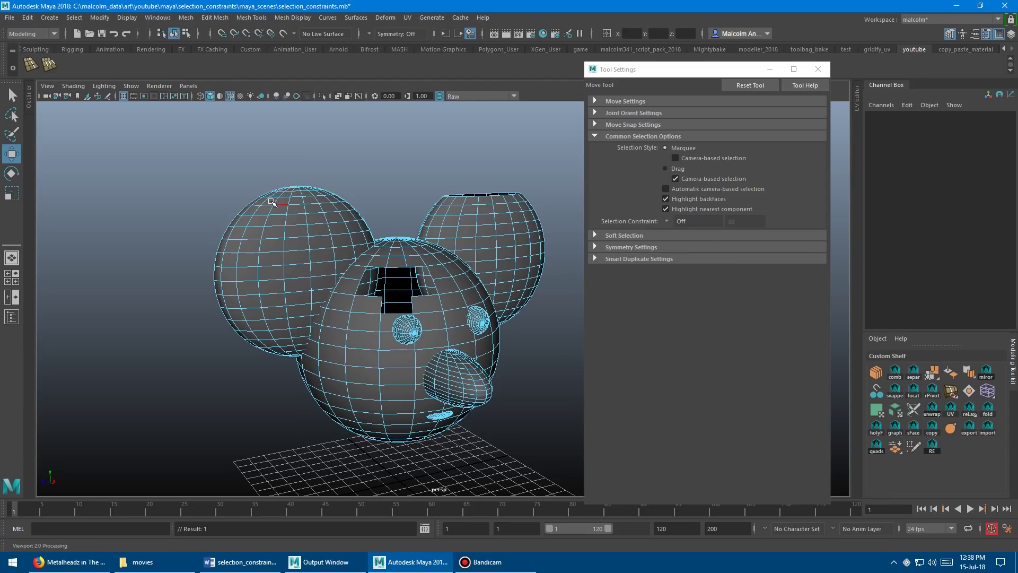
Delete the separate To Edge Ring shortcut from the youtube shelf.
left_click(307, 180)
right_click(55, 68)
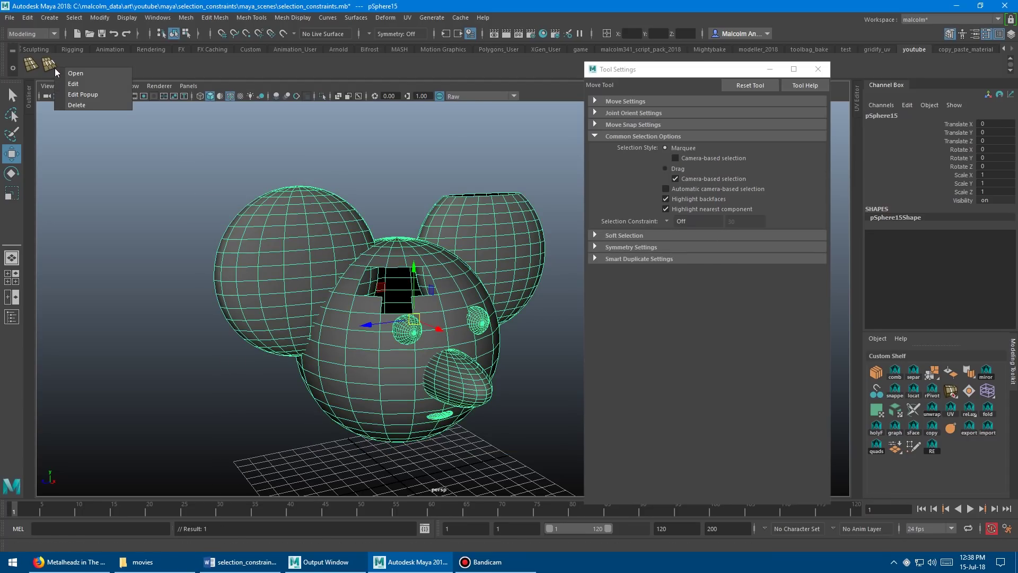
left_click(71, 102)
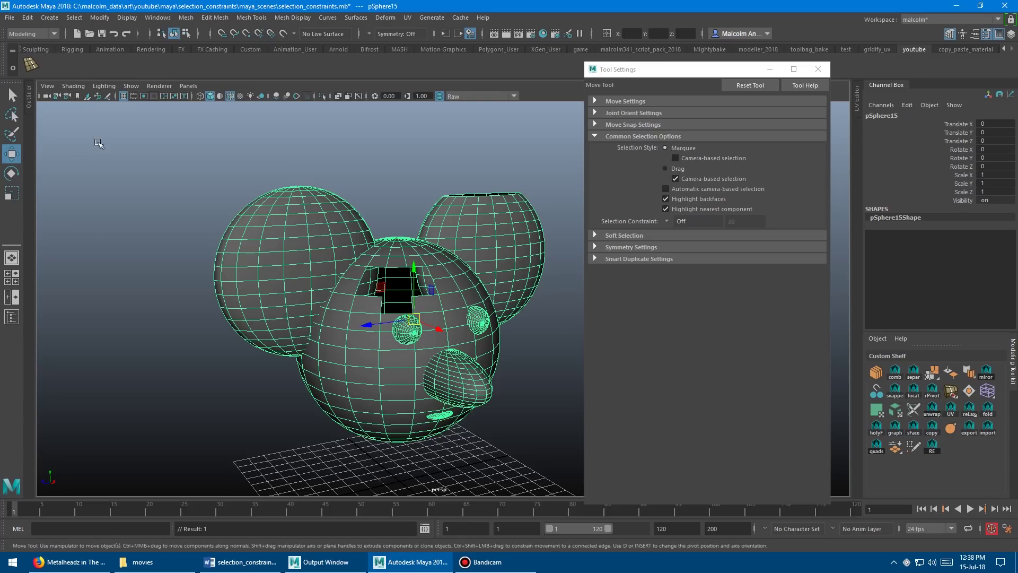
Select an edge on the intact ear and test the combined shelf shortcut for edge loop and edge ring selection.
left_click_drag(255, 236, 284, 242, "alt")
right_click_drag(284, 242, 285, 211)
left_click(300, 256)
left_click(32, 67)
left_click(32, 66)
left_click_drag(174, 205, 160, 195, "alt")
right_click_drag(176, 185, 200, 172, "alt")
left_click_drag(200, 173, 176, 180, "alt")
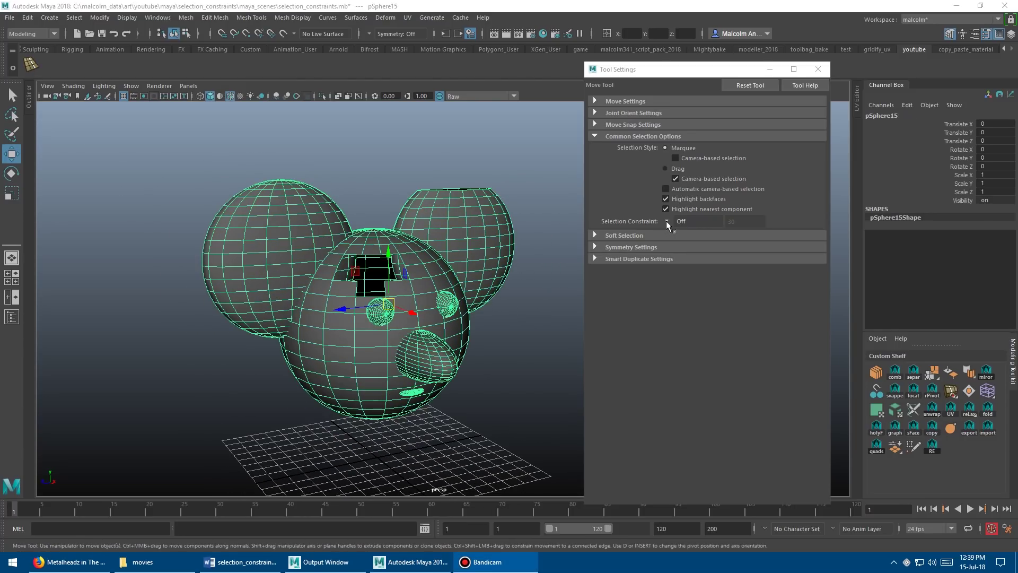
Set the Move tool's selection constraint to Shell and put the mouse-head mesh into face selection mode.
left_click(667, 222)
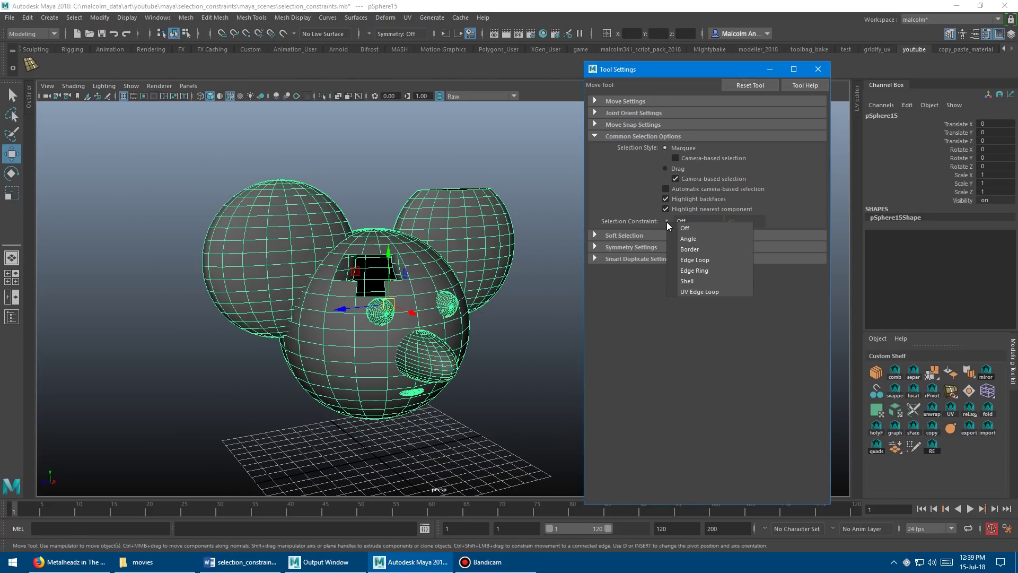
left_click(698, 283)
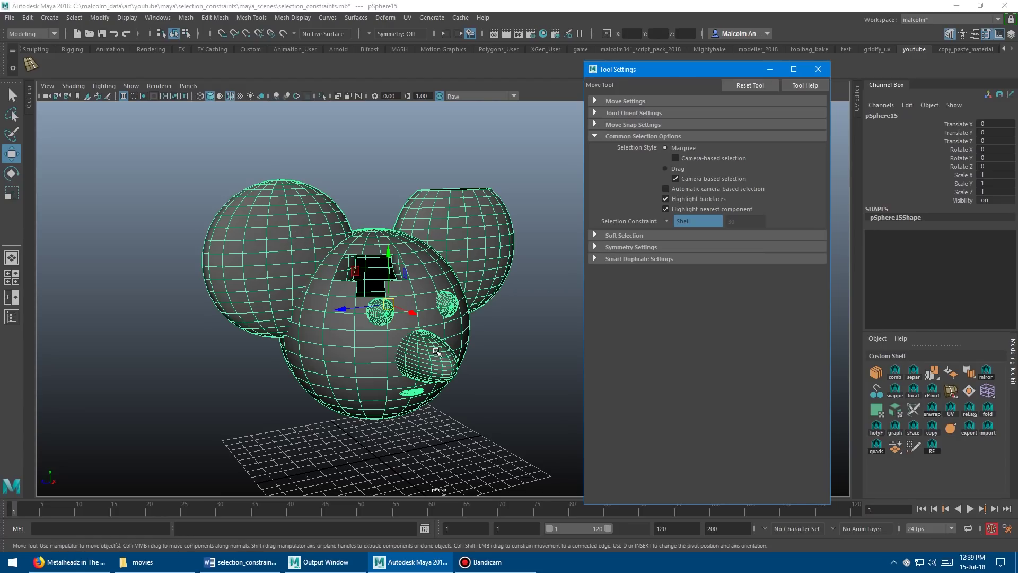
left_click_drag(315, 345, 274, 323, "alt")
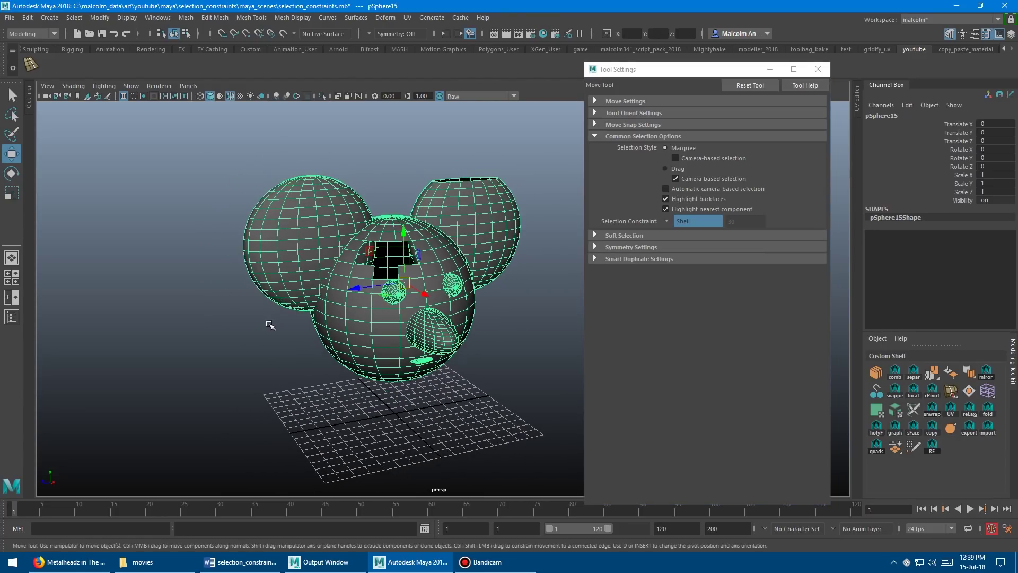
middle_click_drag(274, 323, 252, 328, "alt")
right_click_drag(251, 328, 288, 333, "alt")
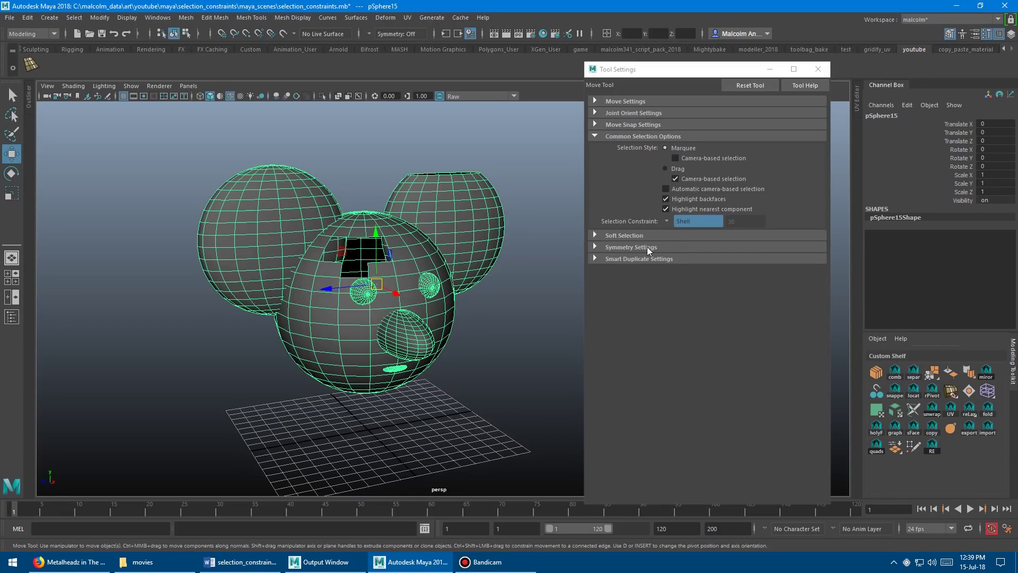
left_click_drag(455, 213, 443, 208, "alt")
right_click(442, 208)
right_click_drag(442, 205, 443, 226)
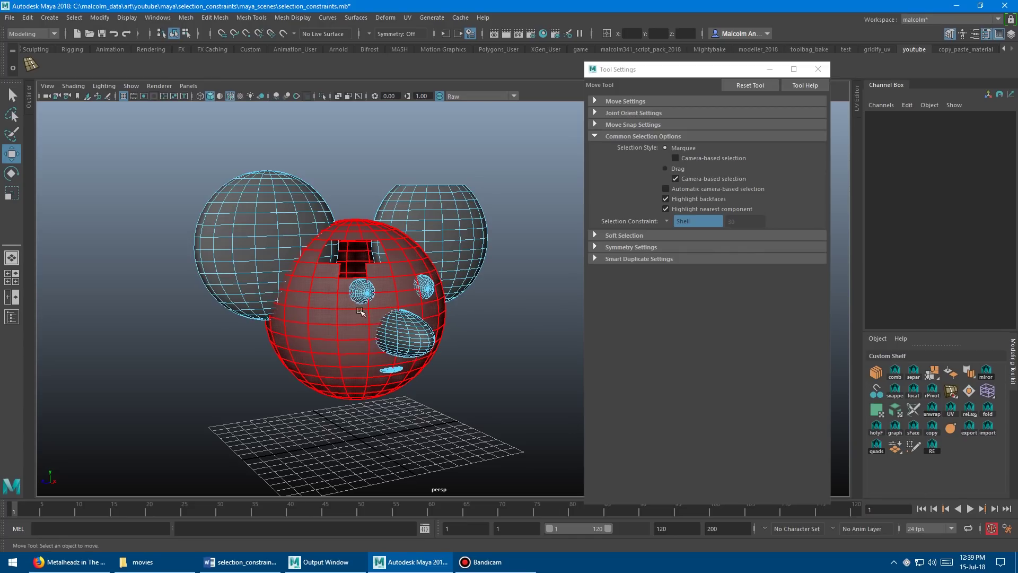
Select the shells of both ears, both eyes and the nose together using the Shell constraint.
left_click(234, 298)
left_click(434, 225, "shift")
left_click(363, 293, "shift")
left_click(426, 287, "shift")
left_click(406, 331, "shift")
left_click_drag(488, 271, 491, 281, "alt")
middle_click_drag(468, 244, 456, 241)
left_click_drag(456, 241, 388, 187, "alt")
right_click_drag(387, 186, 421, 204, "alt")
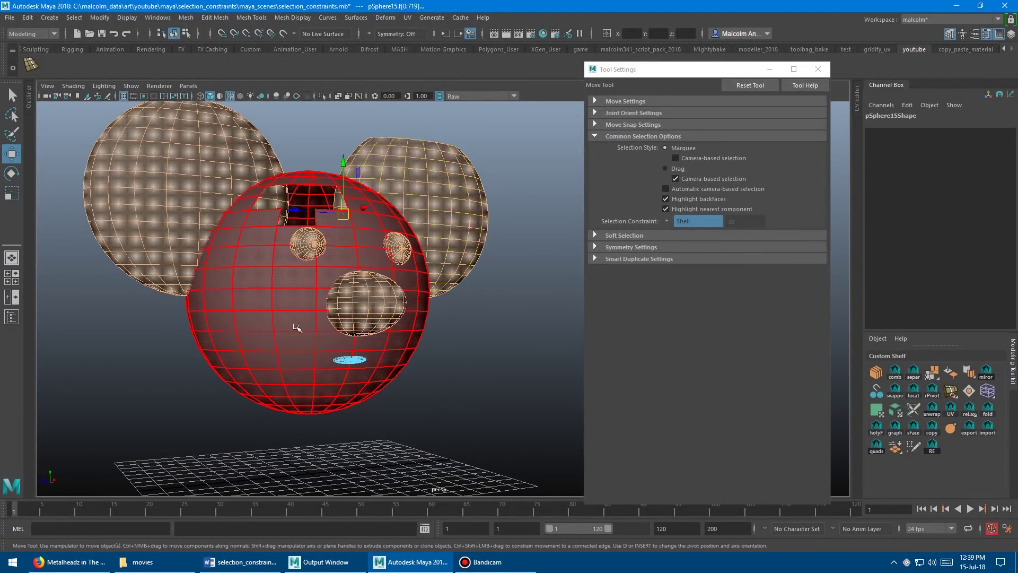
left_click_drag(239, 215, 265, 195, "alt")
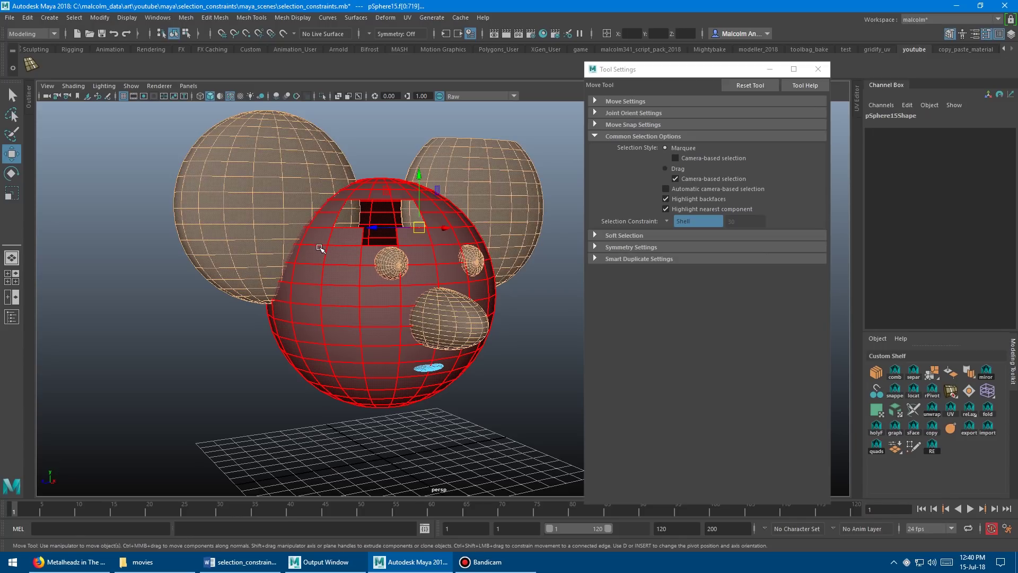
Set the selection constraint to Off, return to object mode and select the whole mouse-head mesh.
left_click(667, 221)
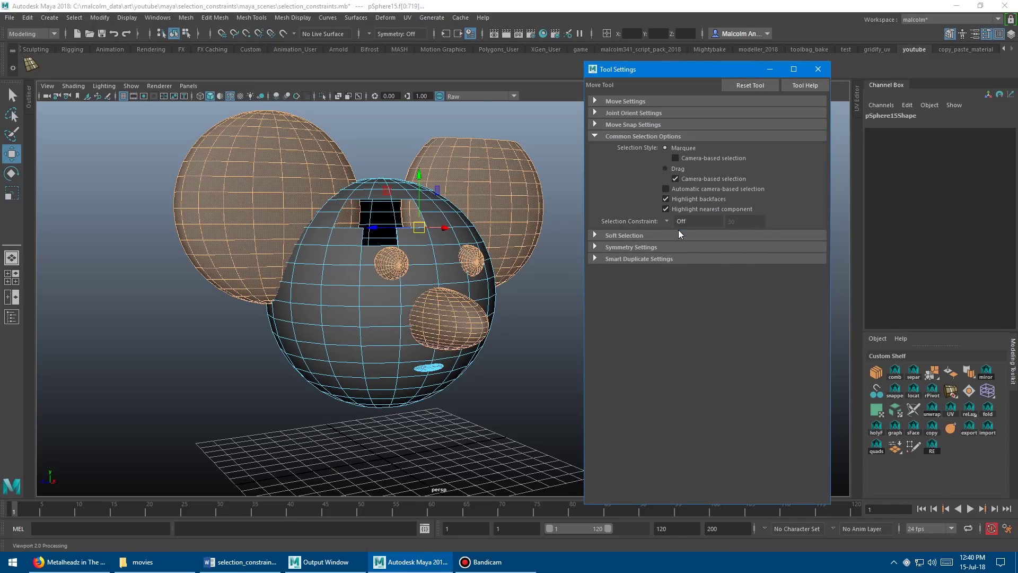
left_click(684, 220)
right_click_drag(250, 206, 289, 188)
left_click(193, 321)
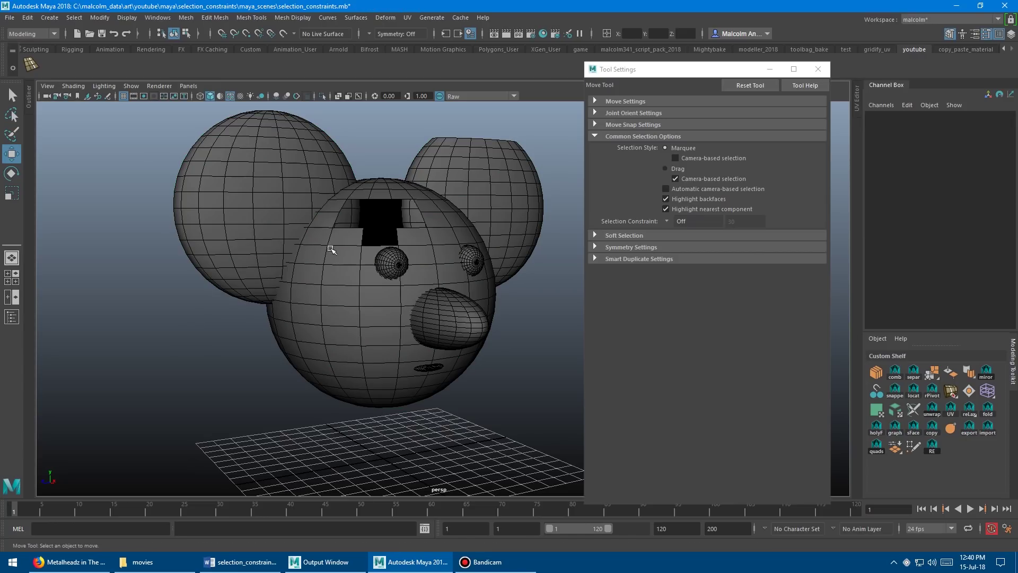
right_click_drag(354, 249, 293, 233, "alt")
middle_click_drag(293, 233, 260, 235, "alt")
scroll(260, 235, "up", 2)
left_click(310, 219)
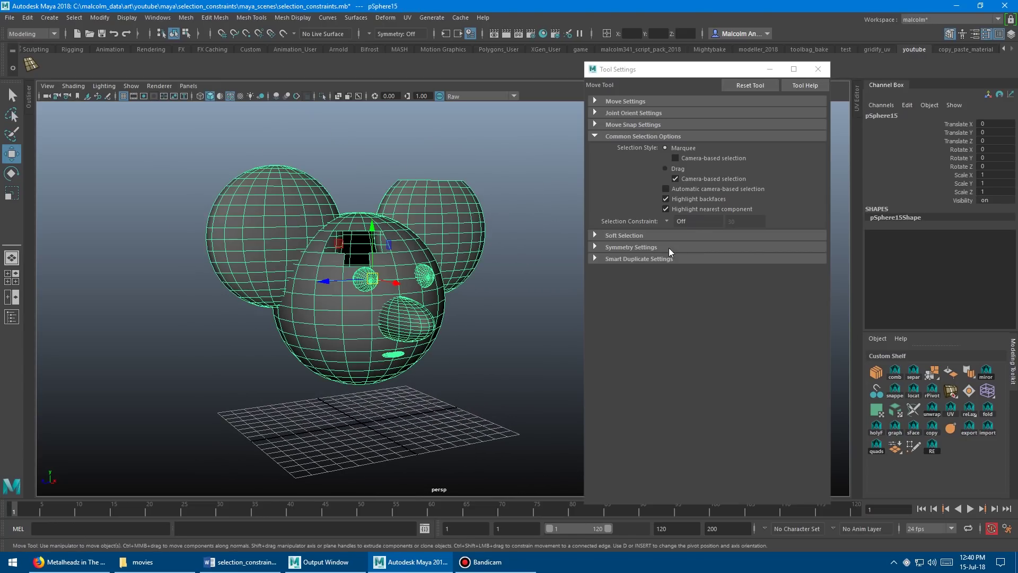
Select the ear, eye and nose shells in face mode without a constraint, and clear the selection.
left_click_drag(383, 206, 404, 223, "alt")
right_click_drag(404, 222, 433, 225, "alt")
left_click_drag(489, 247, 410, 216, "alt")
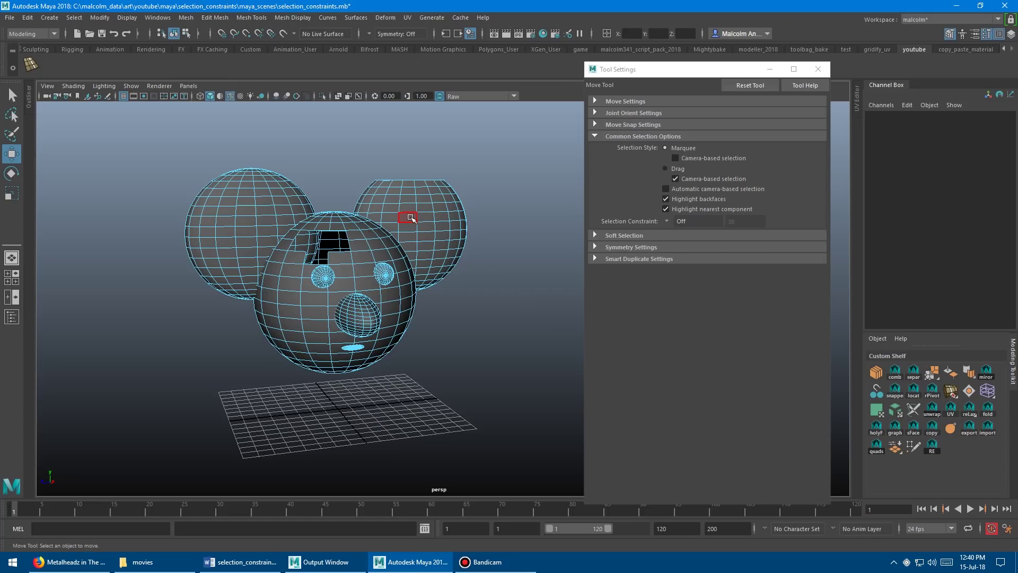
double_click(411, 217)
left_click_drag(484, 221, 273, 221, "alt")
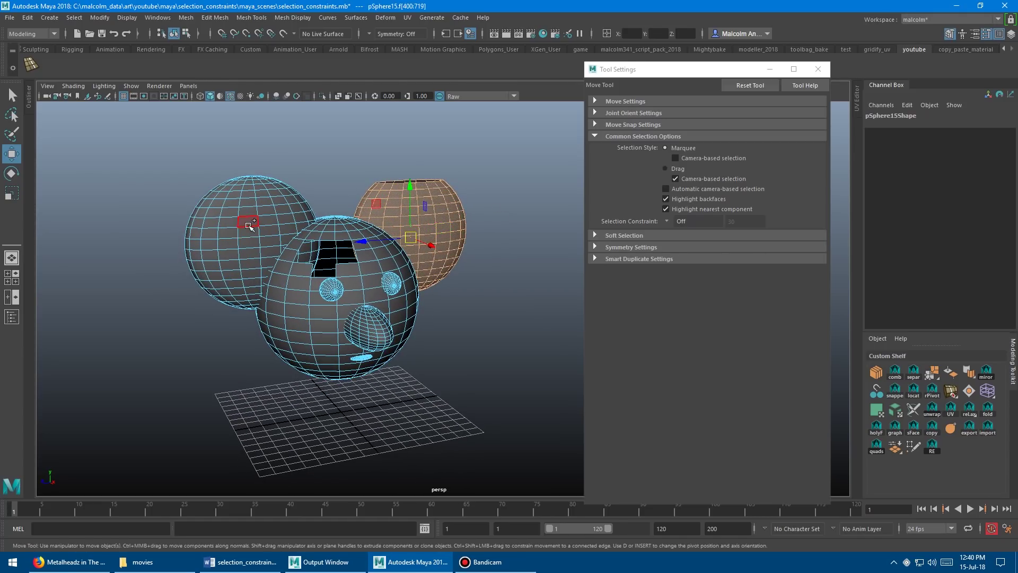
double_click(249, 220, "shift")
double_click(331, 289, "shift")
double_click(392, 284, "shift")
double_click(366, 319, "shift")
left_click_drag(366, 319, 468, 287, "alt")
left_click(468, 287)
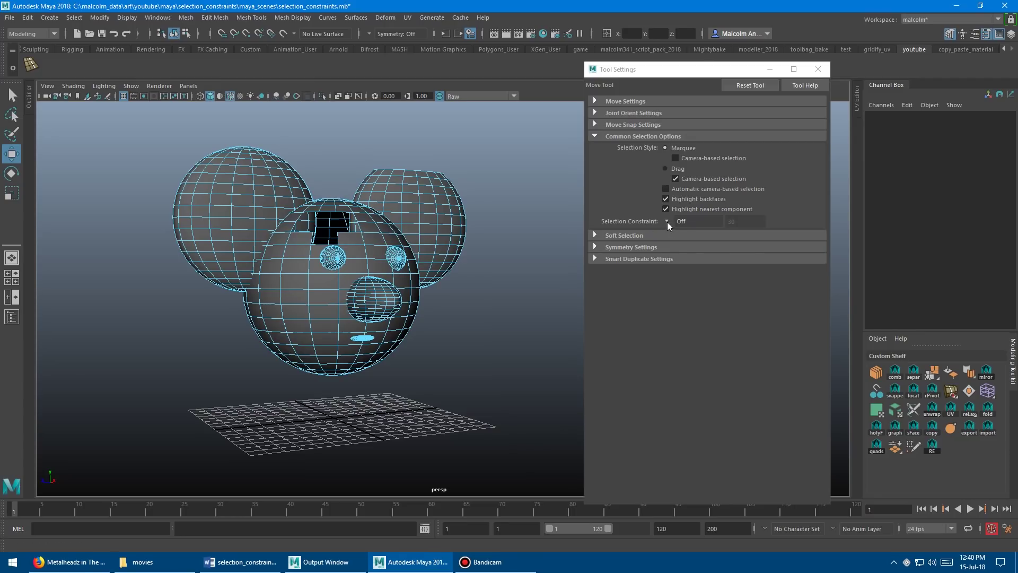
left_click(668, 222)
left_click(605, 212)
left_click_drag(403, 191, 383, 208, "alt")
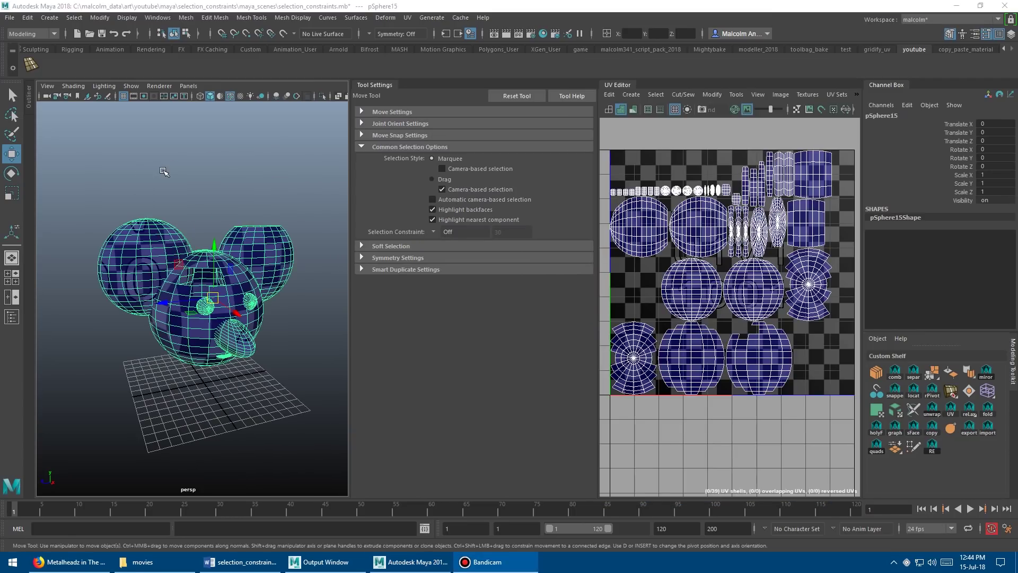
Set the Move tool's selection constraint to UV Edge Loop and compare its settings with the Move UV tool's.
left_click(433, 231)
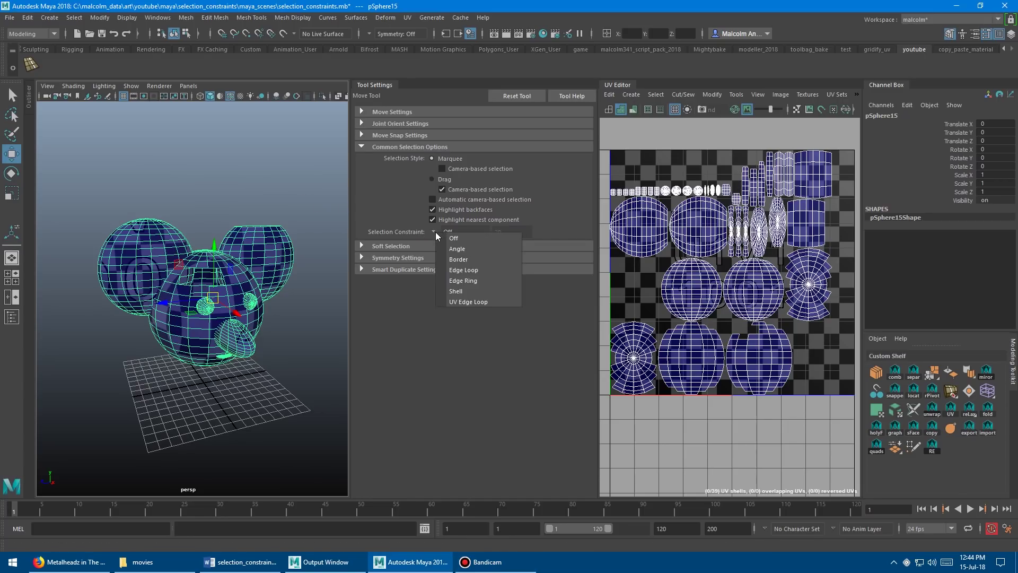
left_click(469, 302)
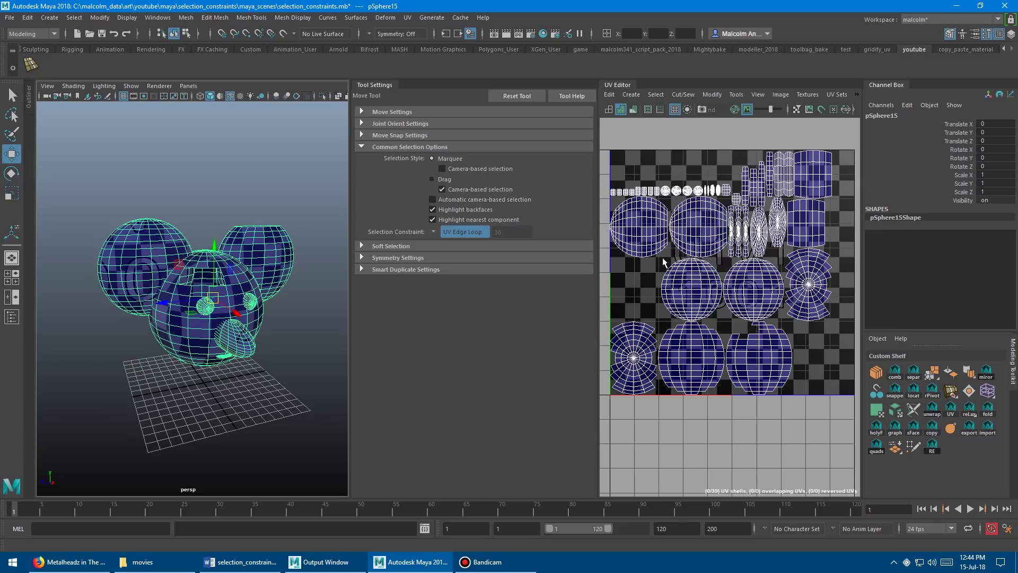
key("w")
middle_click_drag(675, 263, 662, 264, "alt")
mouse_move(663, 264)
right_mouse_down("alt")
mouse_move(652, 264)
mouse_move(665, 264)
right_mouse_up("alt")
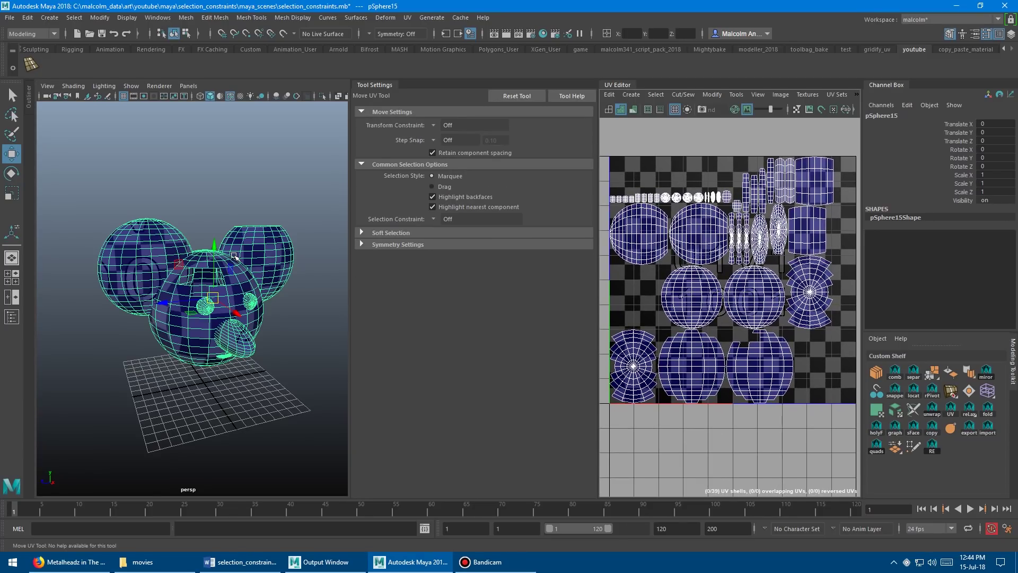
key("w")
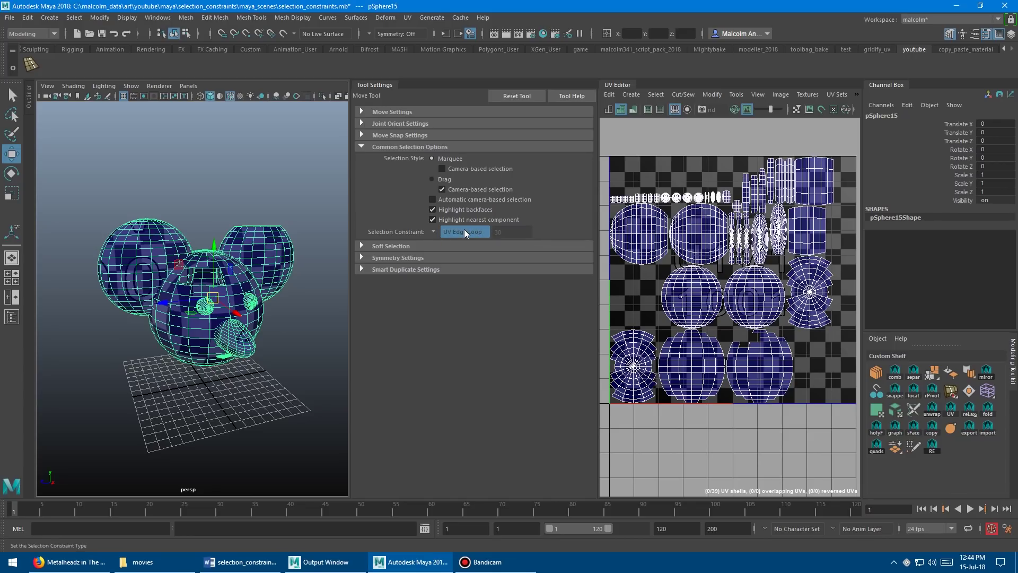
Switch the mesh to edge mode and examine how UV edge loops highlight on the model and in the UV layout.
right_click_drag(246, 250, 247, 222)
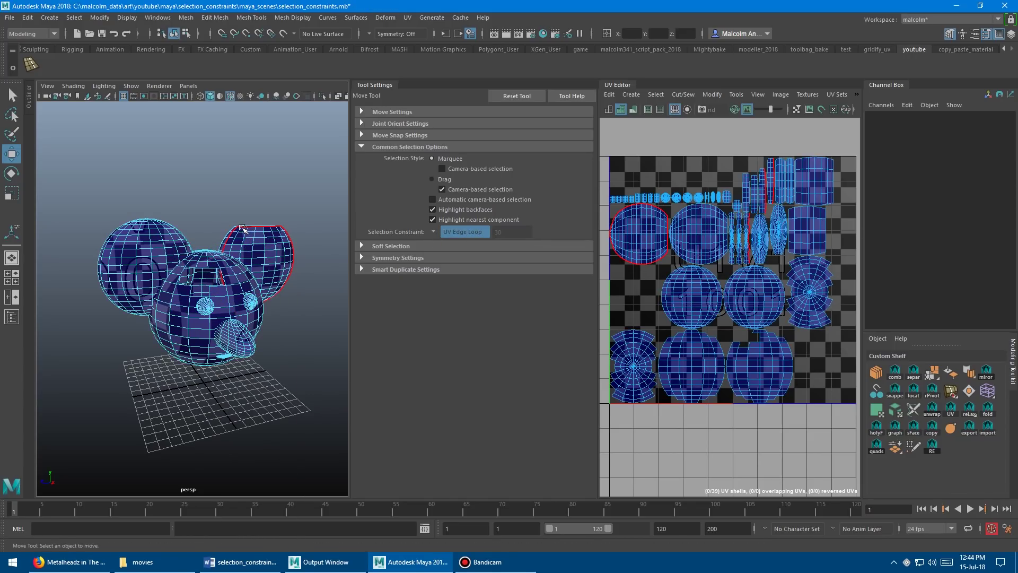
middle_click_drag(192, 245, 232, 227, "alt")
right_click_drag(232, 227, 218, 220, "alt")
left_click_drag(218, 220, 230, 227, "alt")
mouse_move(230, 227)
right_mouse_down("alt")
mouse_move(210, 226)
mouse_move(238, 223)
right_mouse_up("alt")
scroll(238, 223, "up", 2)
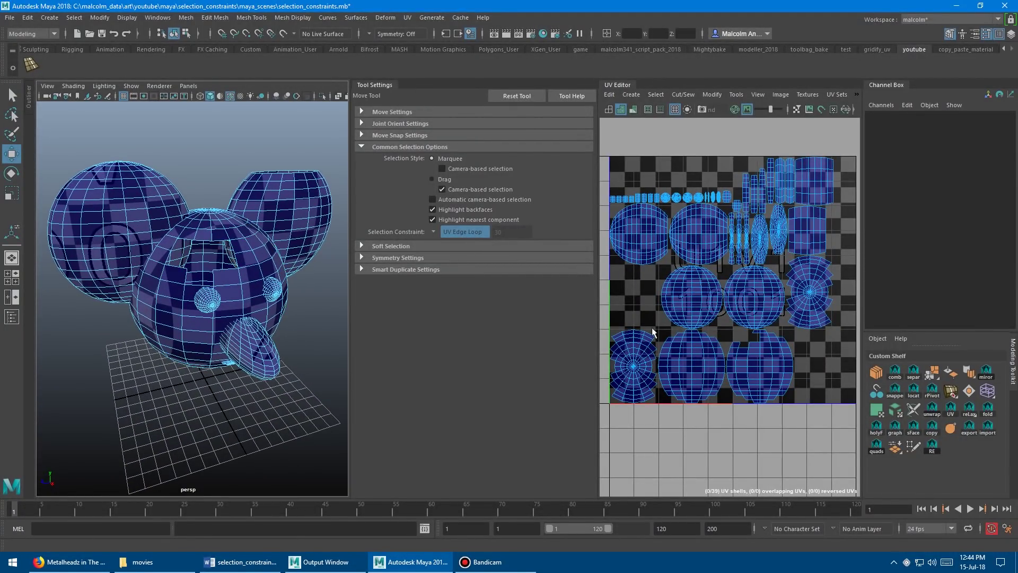
scroll(260, 204, "down", 4)
scroll(261, 205, "up", 3)
left_click_drag(260, 204, 234, 237, "alt")
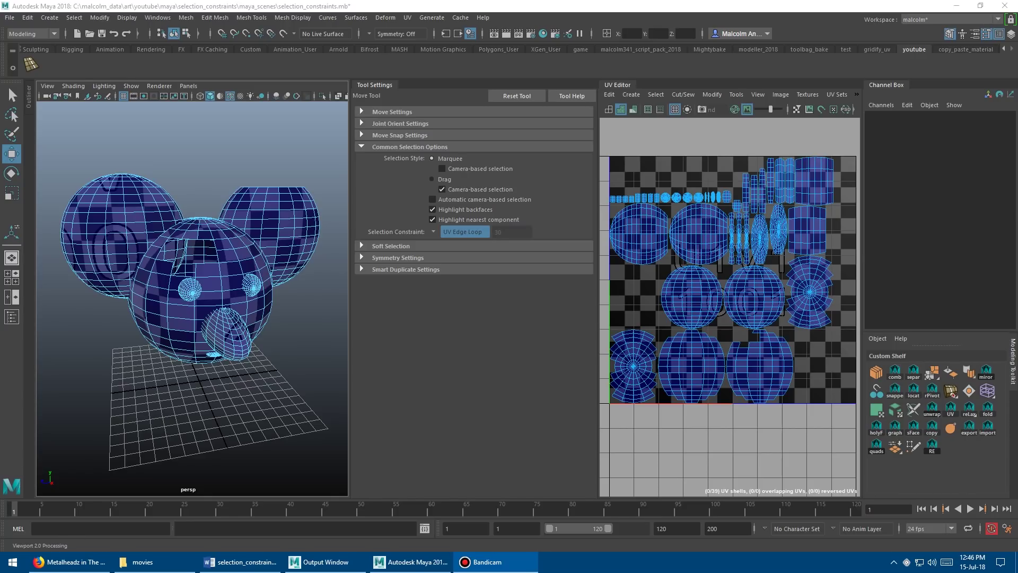
Set the Move tool's selection constraint to Off and check the edge highlighting on the cut ear.
left_click(433, 232)
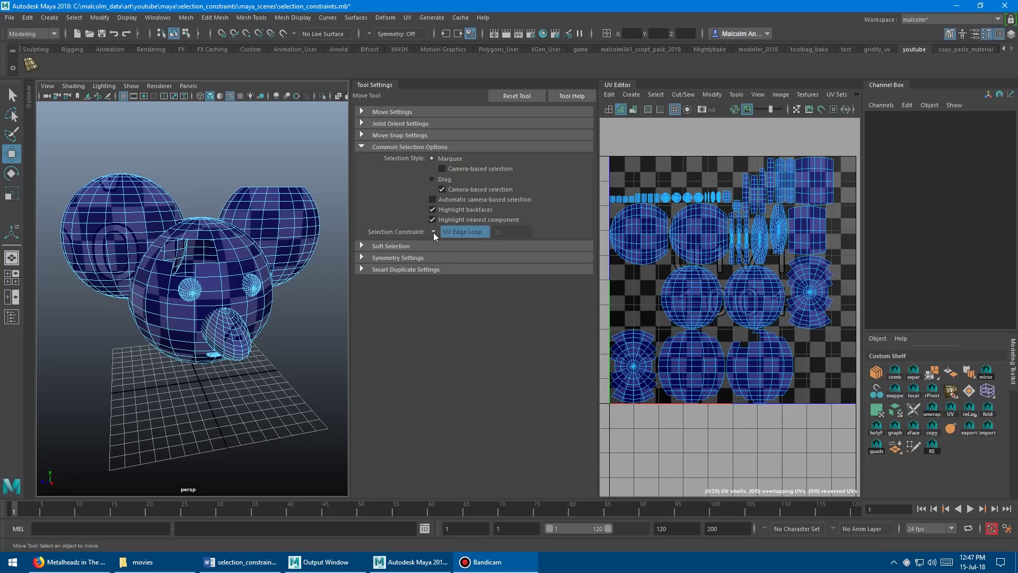
left_click(444, 237)
scroll(280, 201, "up", 5)
scroll(279, 201, "down", 5)
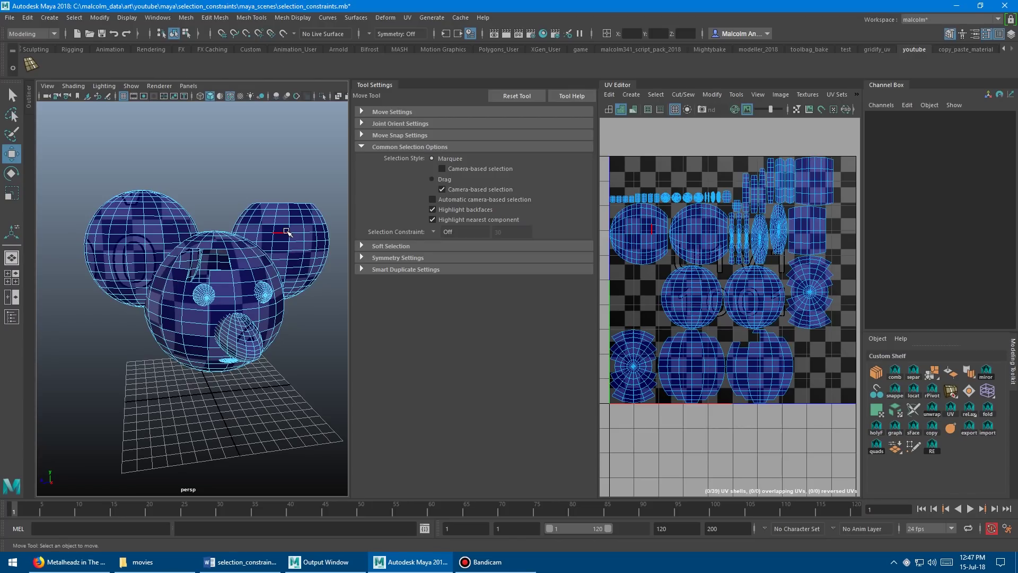
left_click_drag(222, 232, 225, 223, "alt")
middle_click_drag(225, 223, 203, 213, "alt")
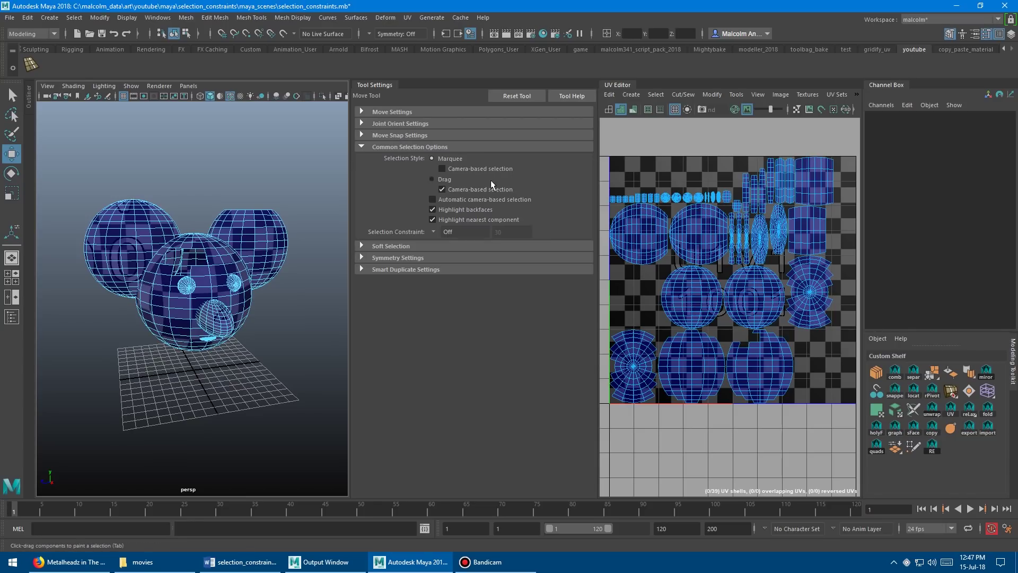
Bring up the Move UV tool's settings and review its selection constraint options, keeping the constraint Off.
left_click(675, 157)
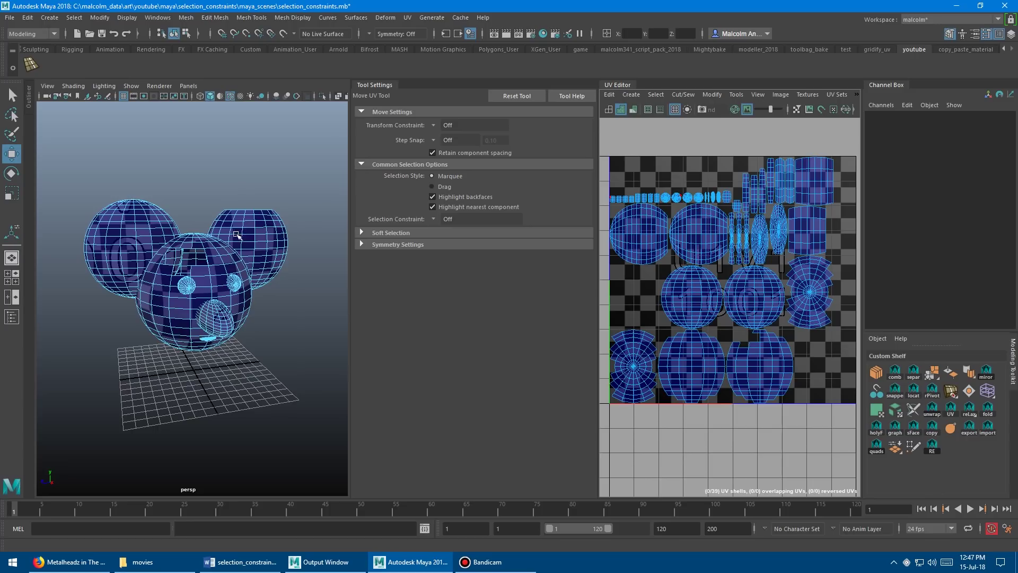
left_click(433, 219)
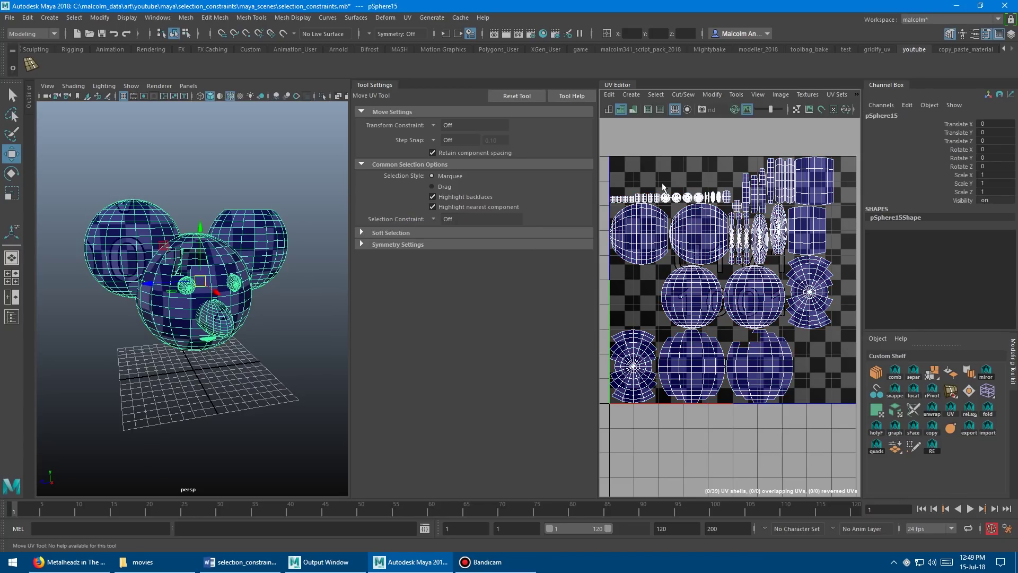
left_click(432, 219)
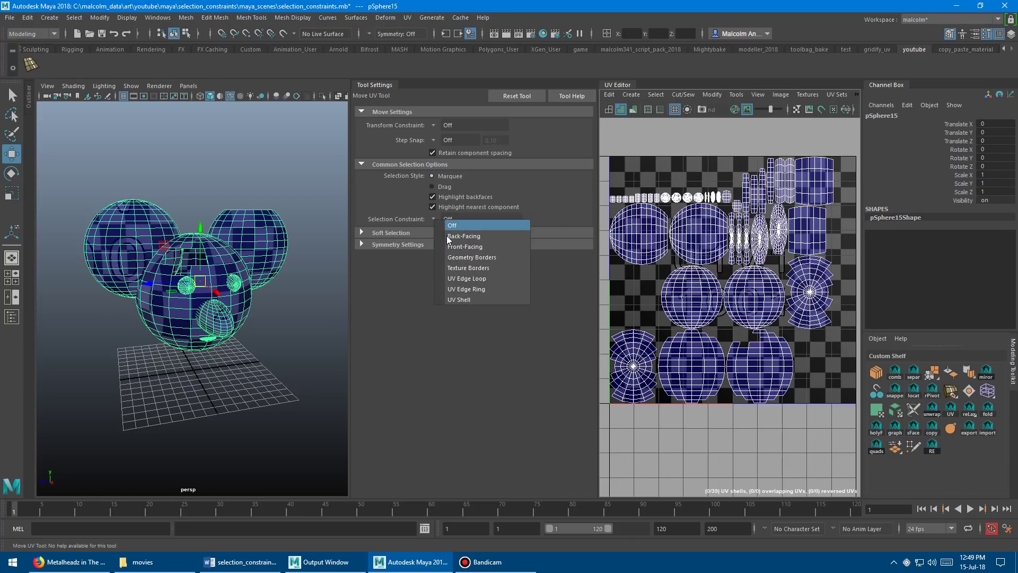
left_click(445, 222)
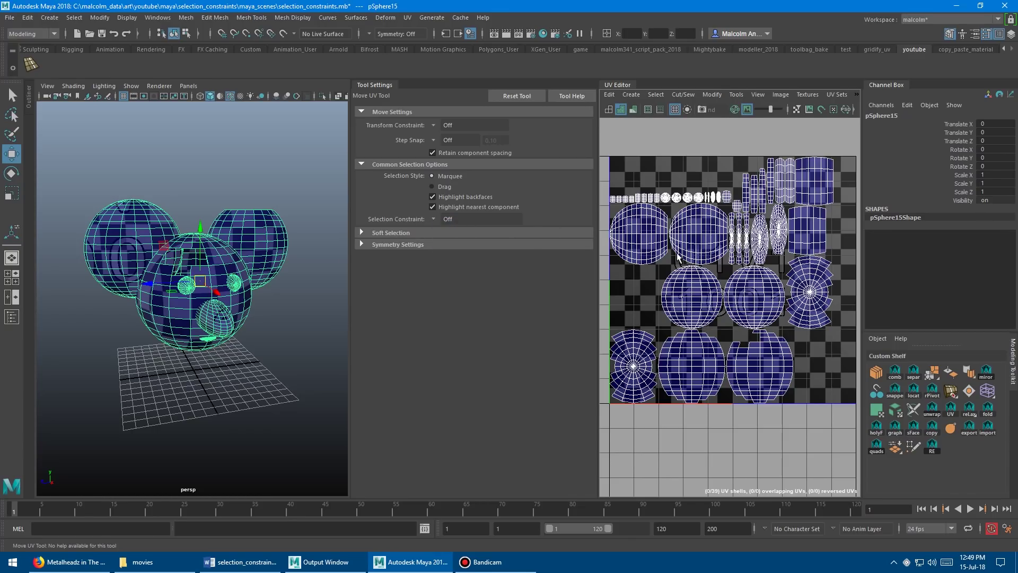
middle_click_drag(654, 242, 653, 244, "alt")
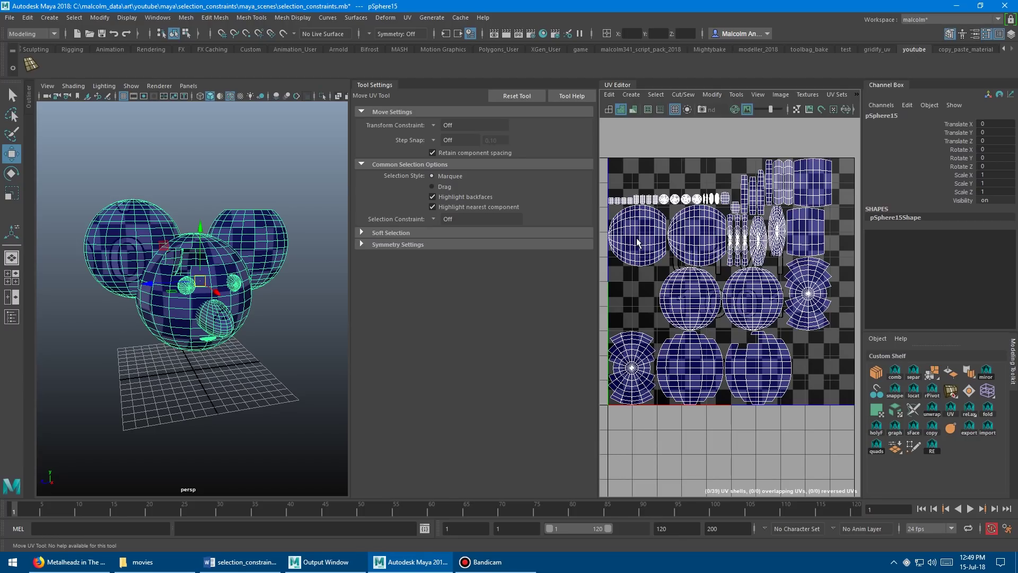
Switch to UV mode and flip the cut ear's UV shell and the first round shell in the layout's middle row.
right_click_drag(637, 231, 669, 227)
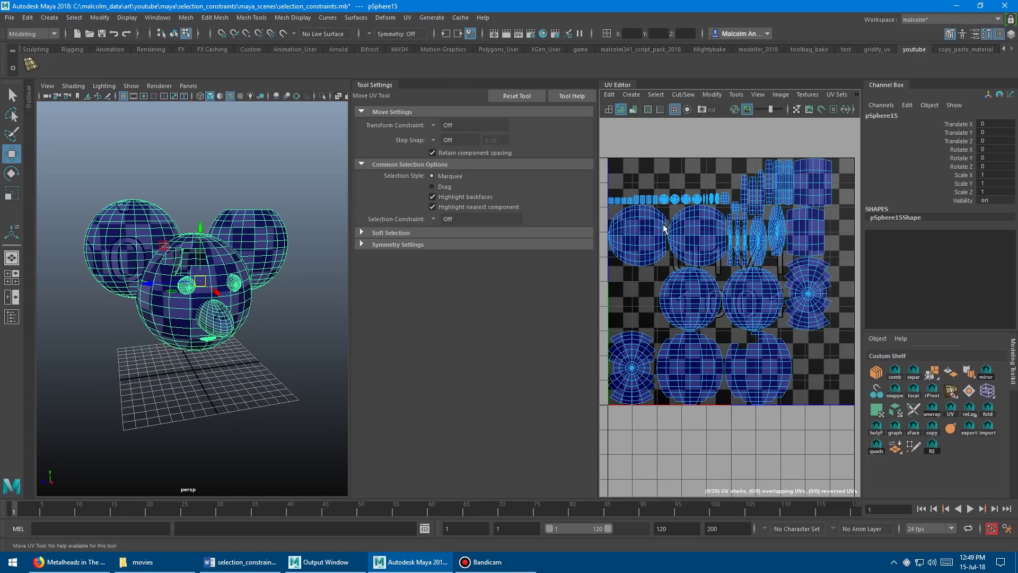
left_click(645, 235)
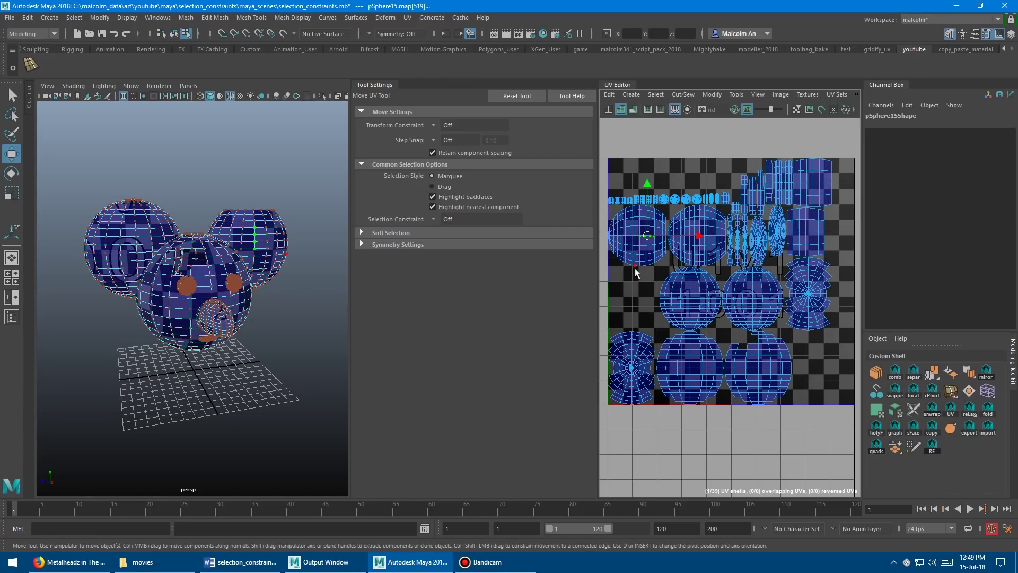
right_click_drag(632, 250, 639, 281, "ctrl")
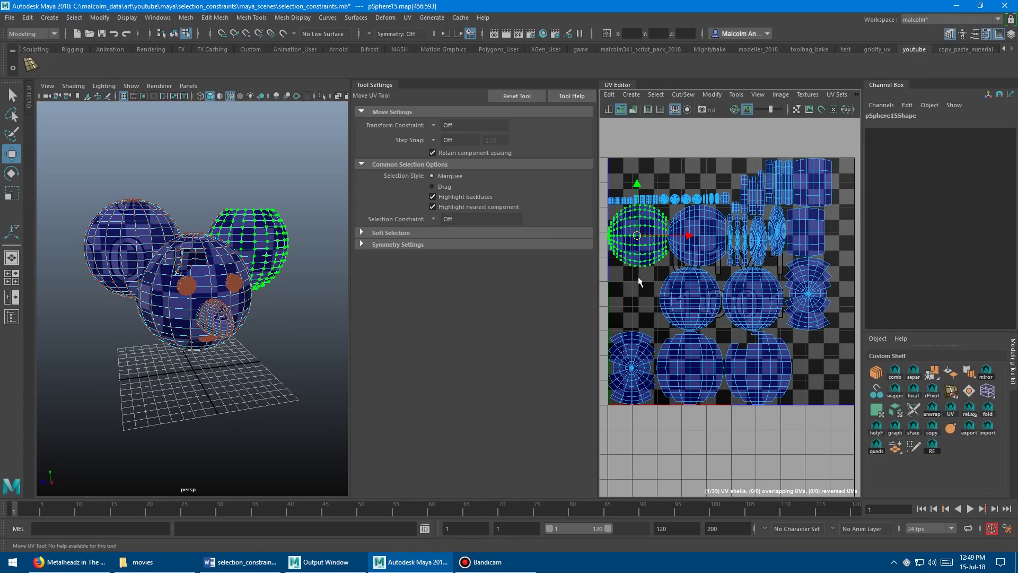
key("g")
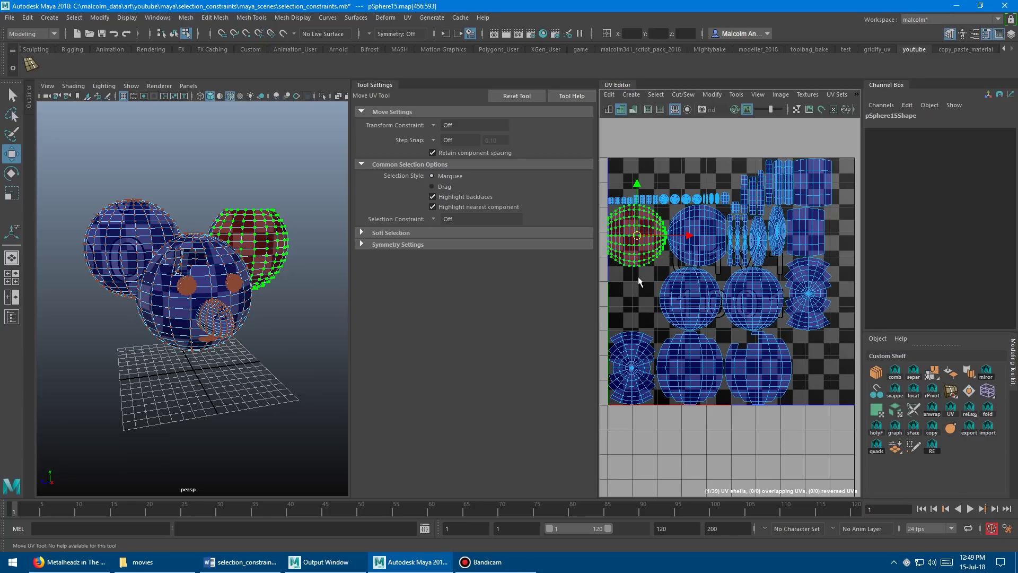
left_click(686, 295)
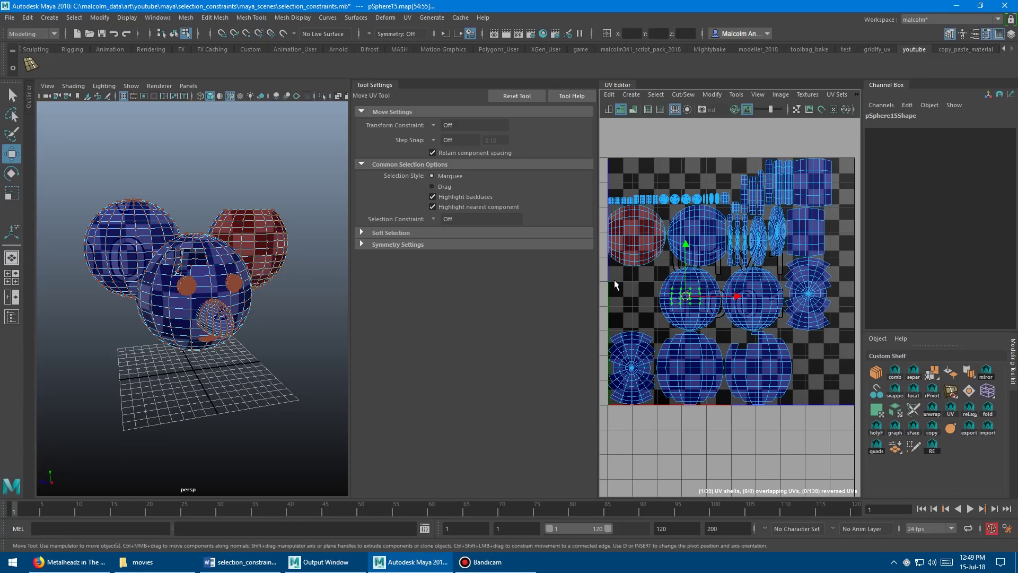
right_click_drag(614, 281, 626, 300, "ctrl")
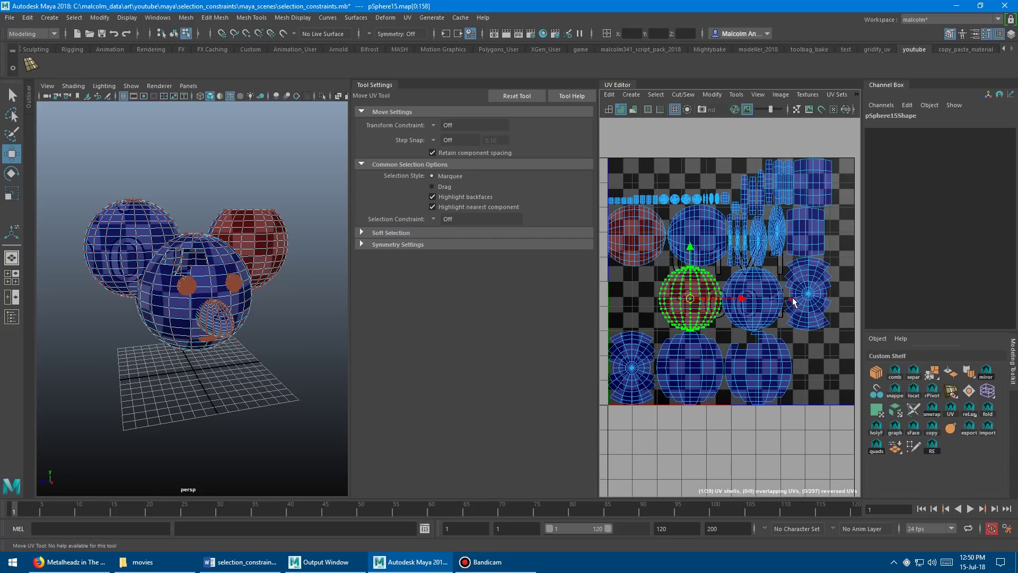
Flip the two narrow nose shells in the UV layout and clear the selection.
left_click_drag(762, 237, 781, 261)
right_click_drag(782, 275, 775, 303, "ctrl")
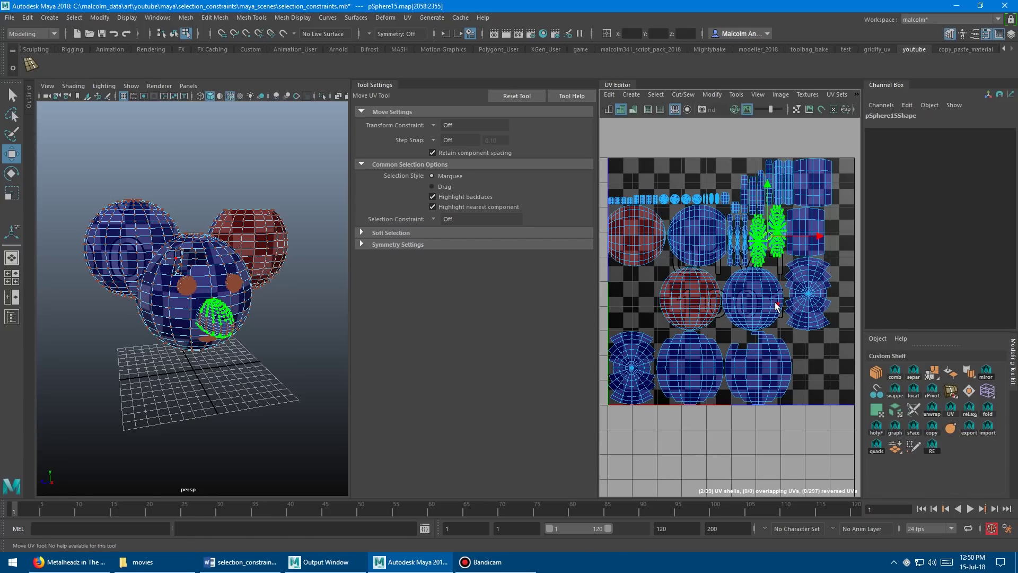
key("g")
left_click(680, 175)
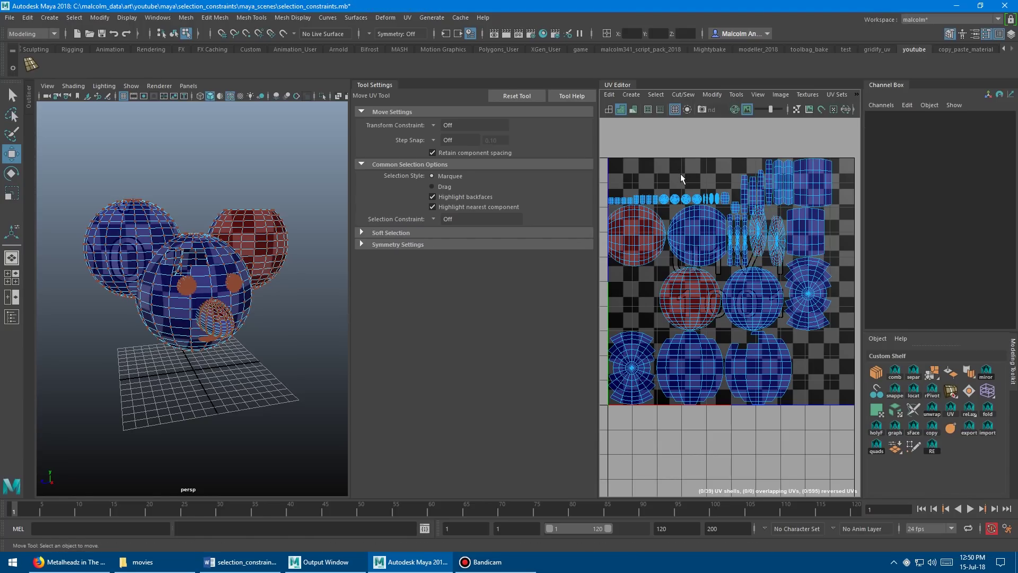
Flip the UV shell on the front of the head, clear the selection, and toggle the shaded shell display off and on.
double_click(764, 349)
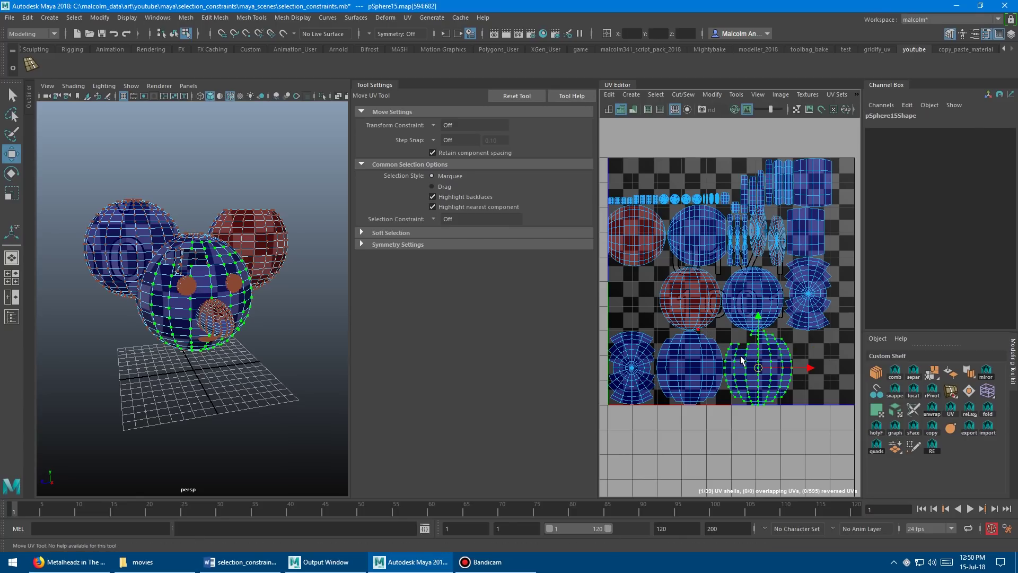
key("g")
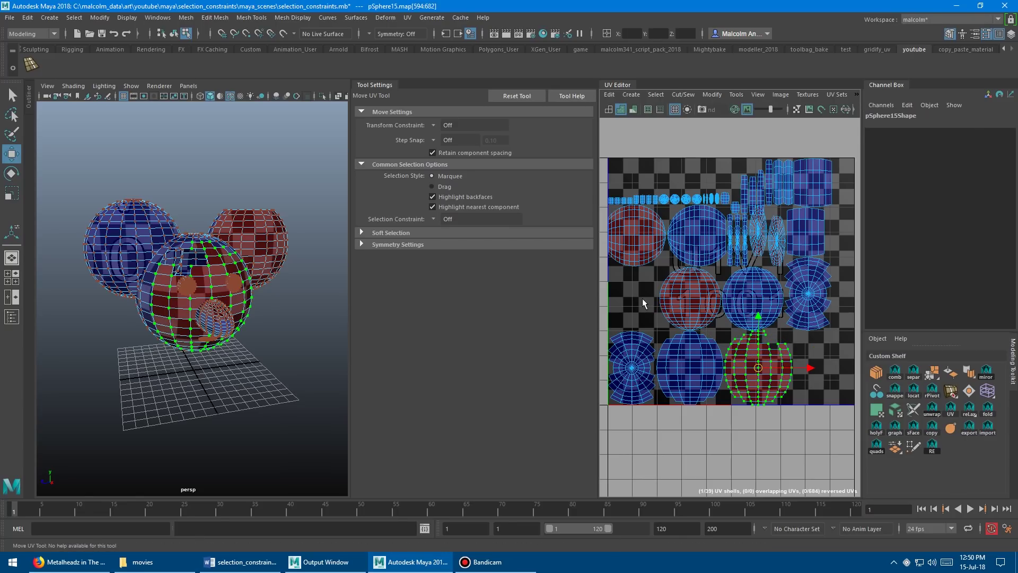
left_click(643, 299)
left_click(620, 109)
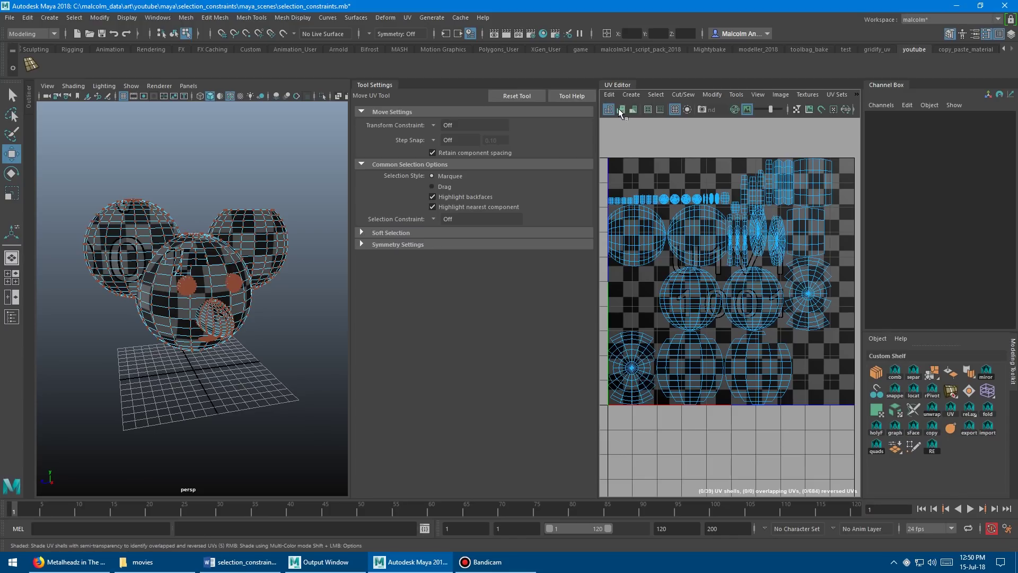
left_click(622, 109)
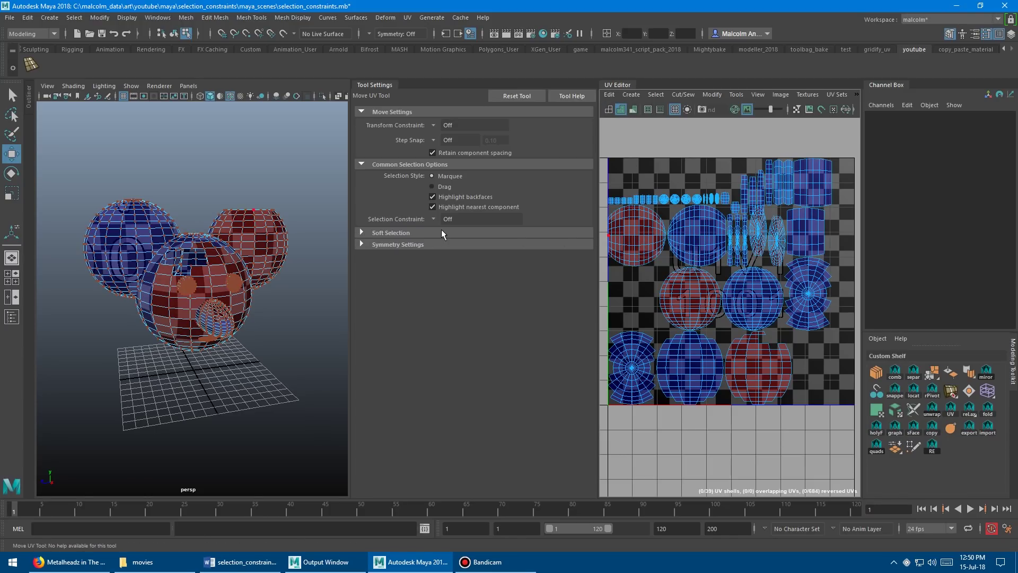
Set the Move UV tool's selection constraint to Back-Facing and box-select the UVs across the whole layout.
left_click(433, 219)
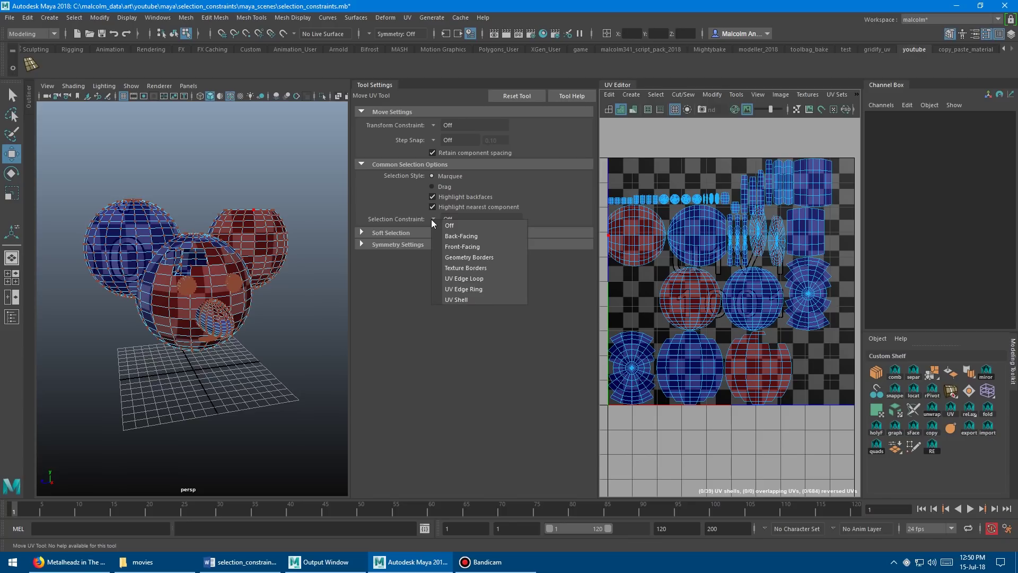
left_click(460, 236)
right_click_drag(659, 175, 696, 177)
left_click_drag(603, 142, 851, 409)
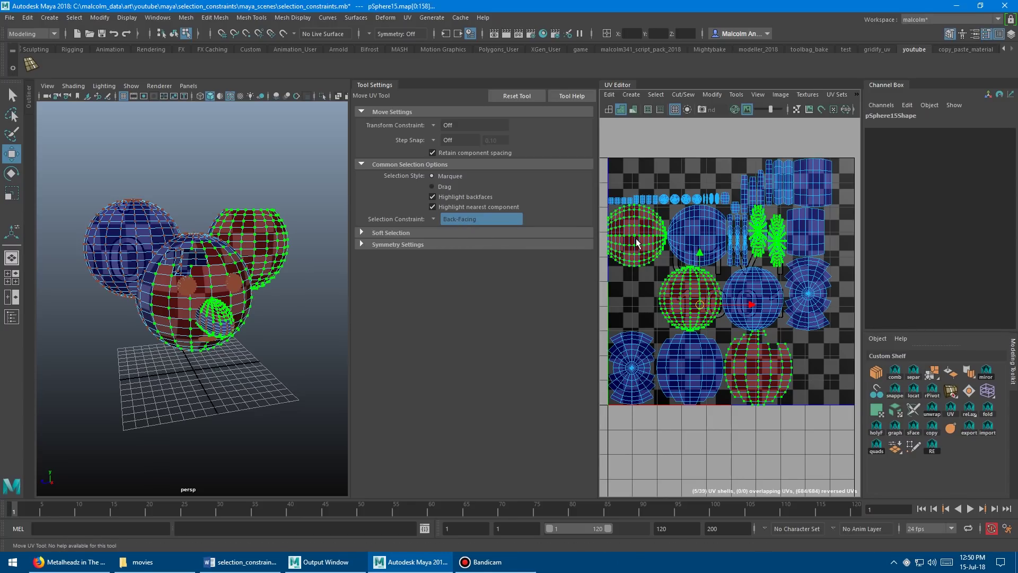
left_click_drag(603, 143, 852, 408)
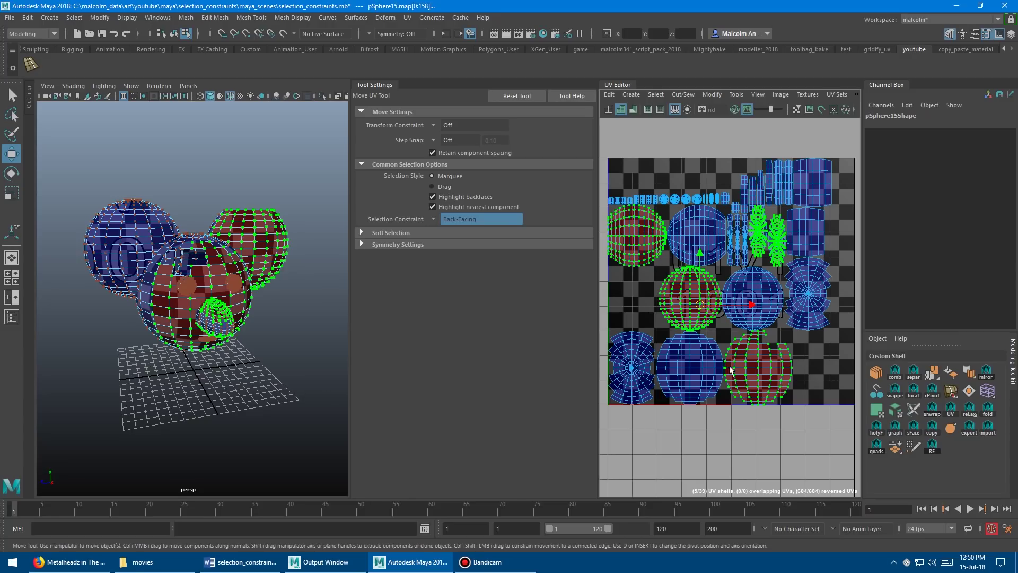
Set the selection constraint to Front-Facing and box-select the UVs across the whole layout.
left_click(435, 218)
left_click(467, 235)
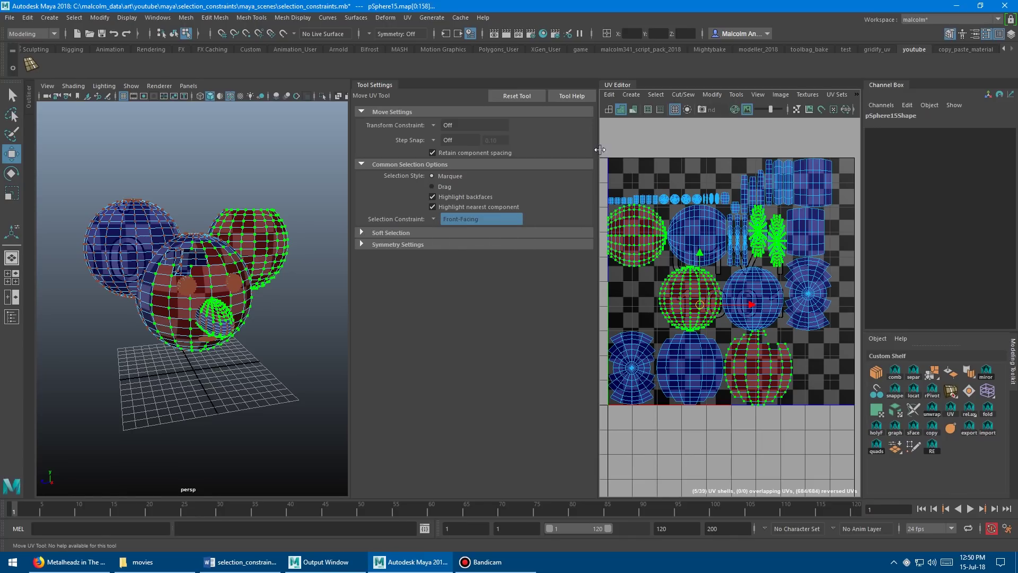
left_click_drag(602, 141, 860, 421)
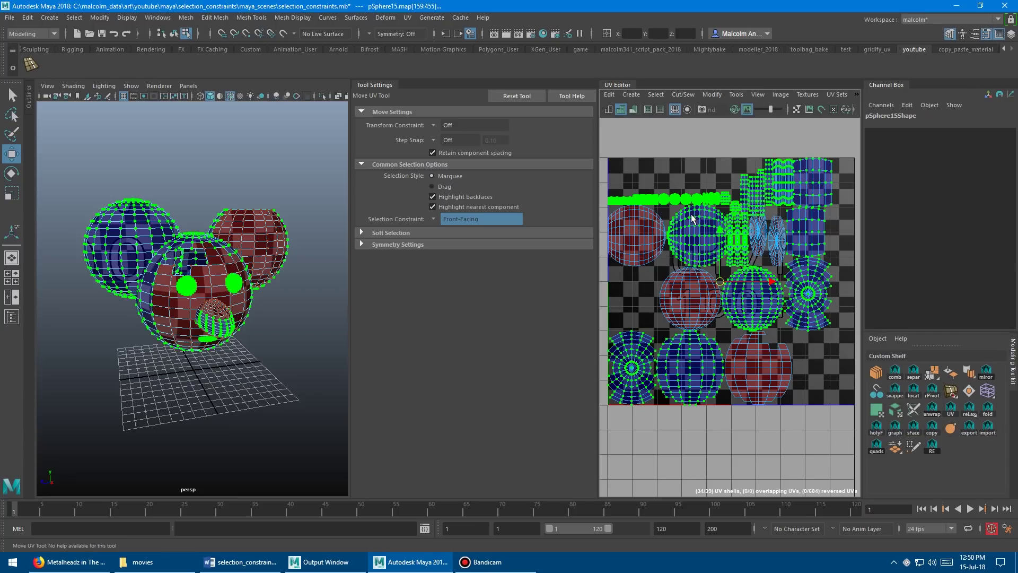
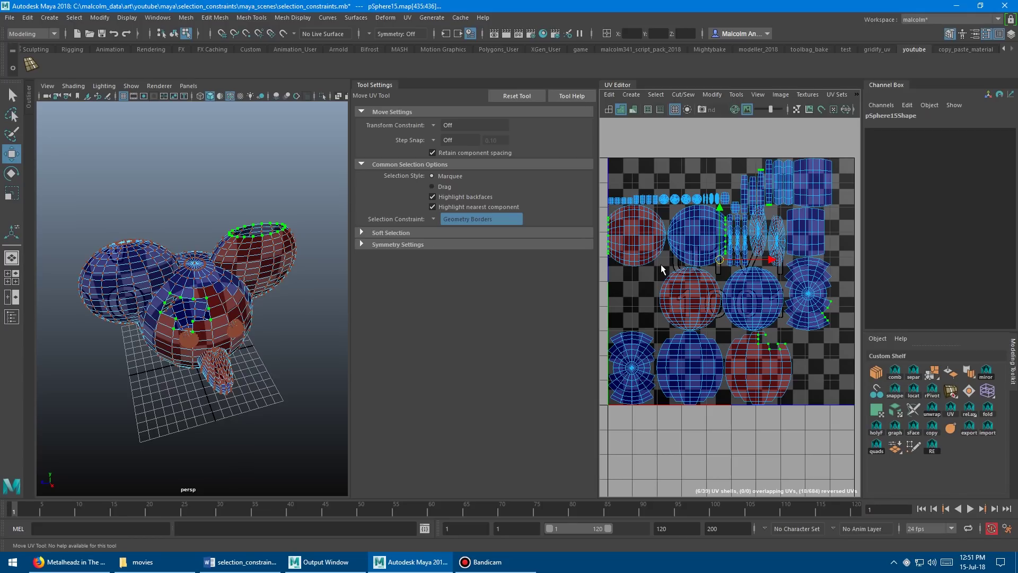
Set the selection constraint to Texture Borders and box-select the border edges of all UV shells in edge mode.
key("alt+Tab")
middle_click_drag(663, 281, 658, 283, "alt")
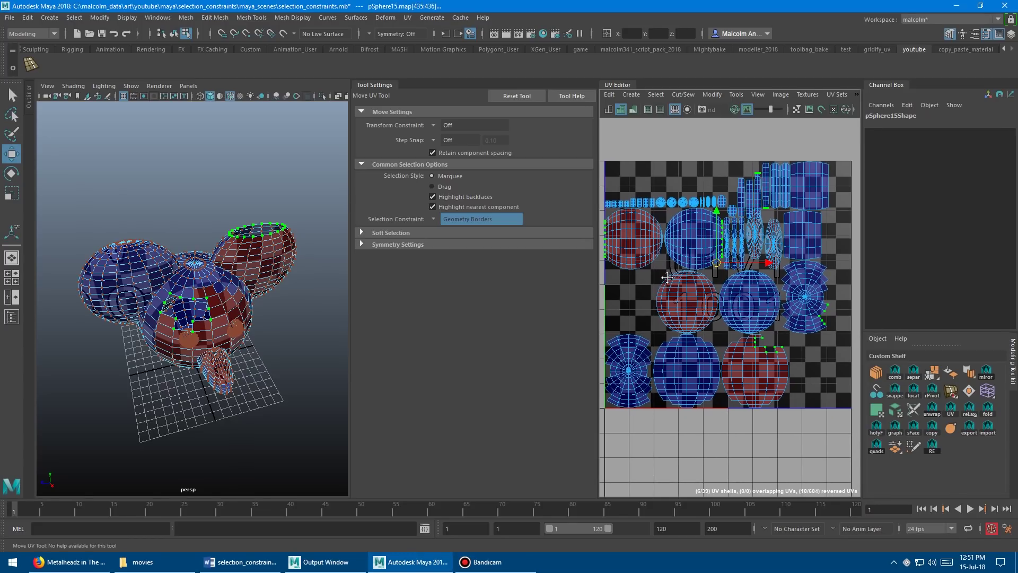
right_click_drag(658, 284, 659, 279, "alt")
left_click(437, 221)
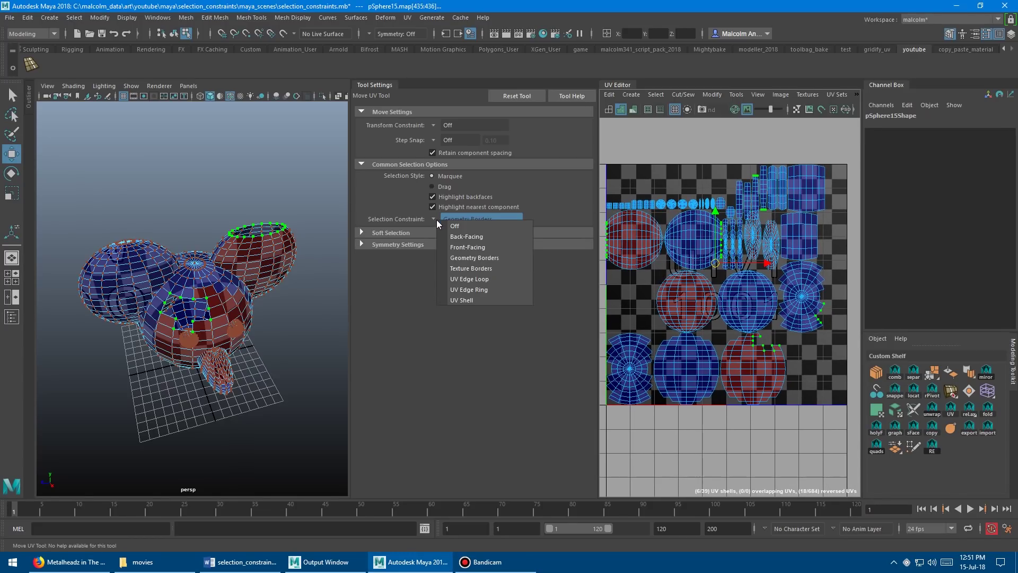
left_click(489, 271)
scroll(646, 286, "down", 3)
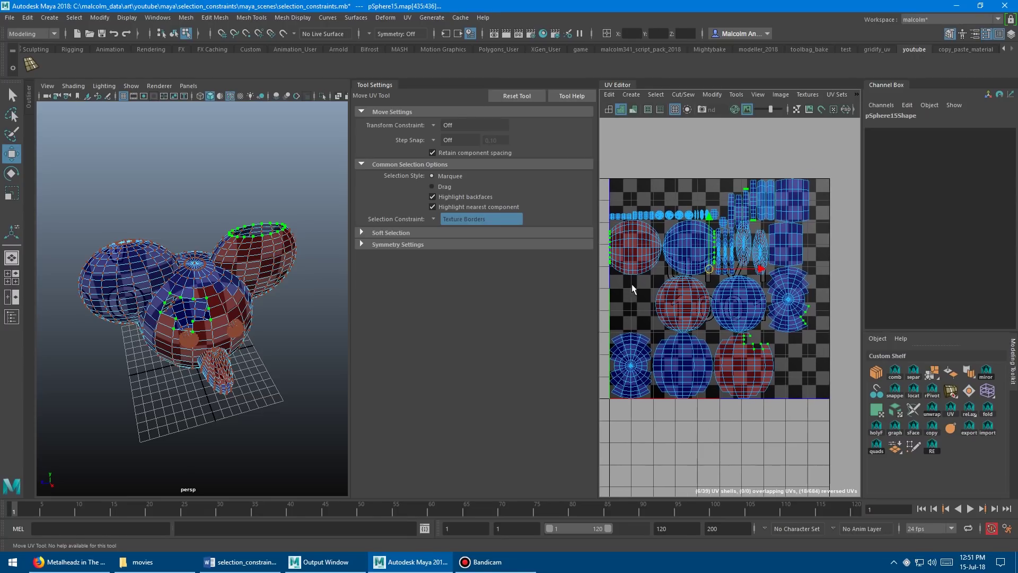
right_click_drag(635, 249, 634, 224)
right_click_drag(688, 264, 625, 254, "alt")
left_click_drag(607, 175, 823, 381)
Examine the selected texture border edges in the UV layout and on the mouse-head model.
right_click_drag(646, 266, 646, 265)
middle_click_drag(679, 285, 677, 275, "alt")
right_click_drag(677, 275, 638, 293, "alt")
scroll(637, 294, "down", 2)
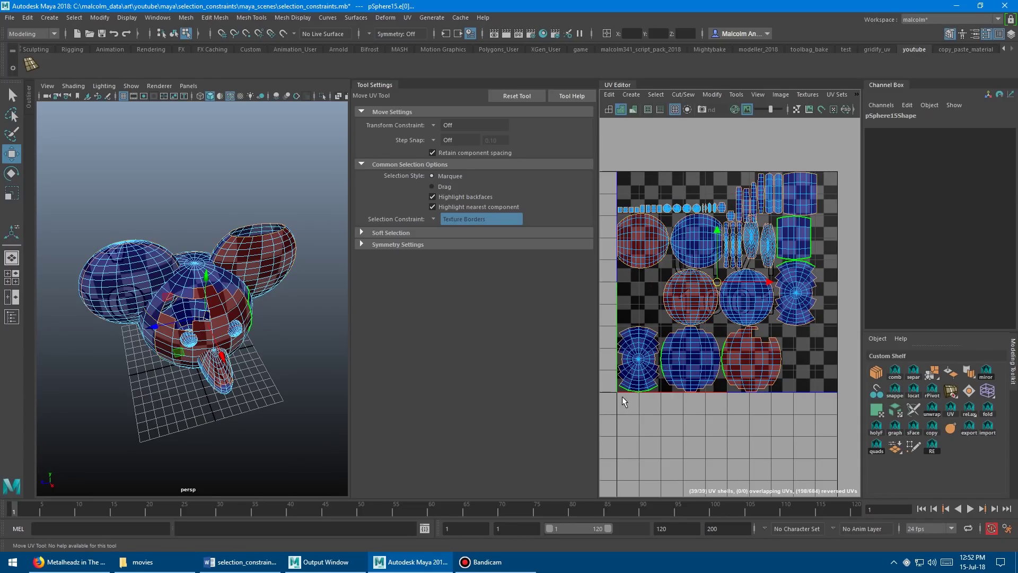
key("w")
left_click_drag(179, 406, 196, 297, "alt")
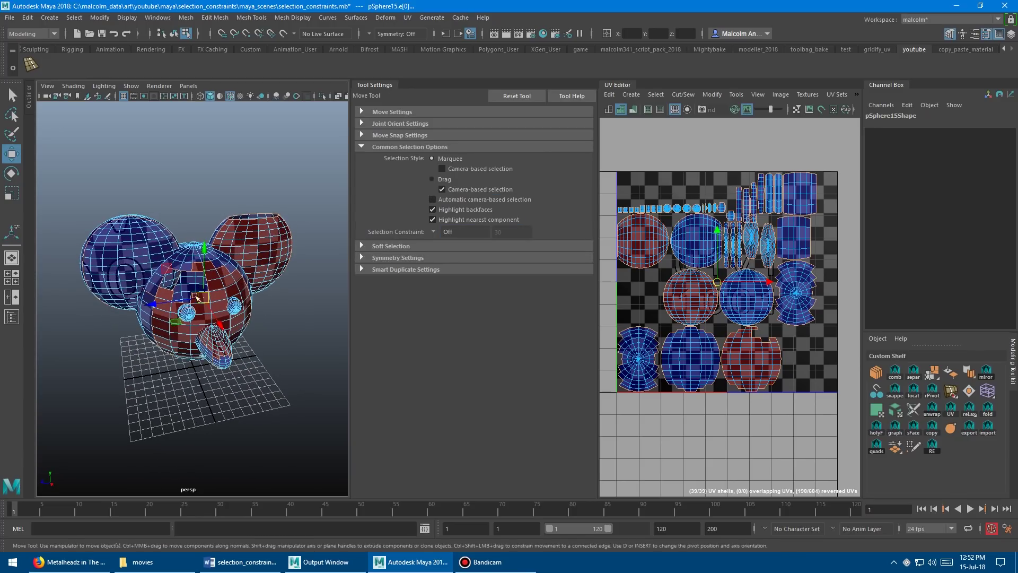
middle_click_drag(706, 410, 719, 414, "alt")
right_click_drag(720, 414, 739, 415, "alt")
middle_click_drag(738, 416, 748, 424, "alt")
right_click_drag(748, 423, 738, 426, "alt")
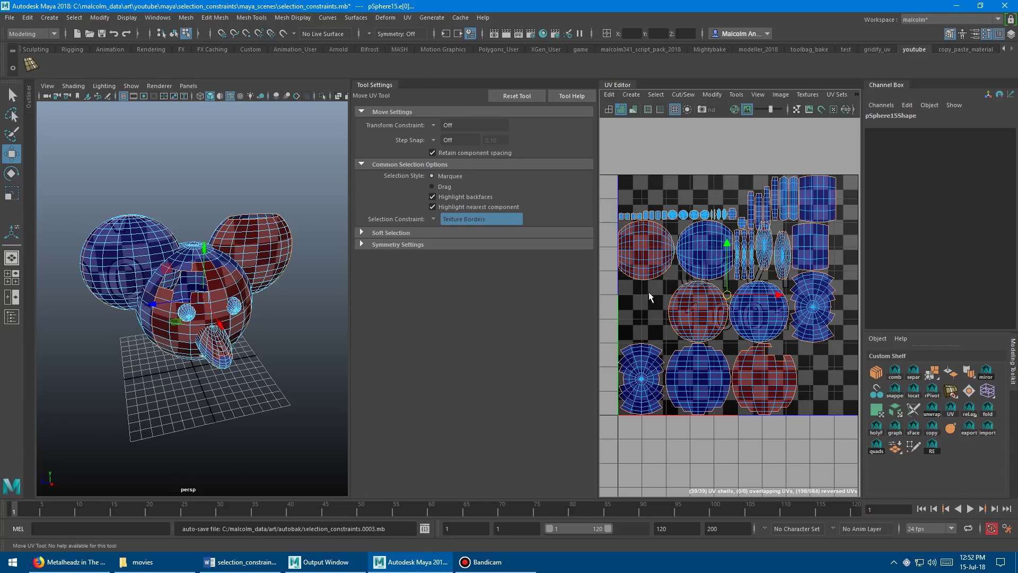
middle_click_drag(648, 291, 639, 287, "alt")
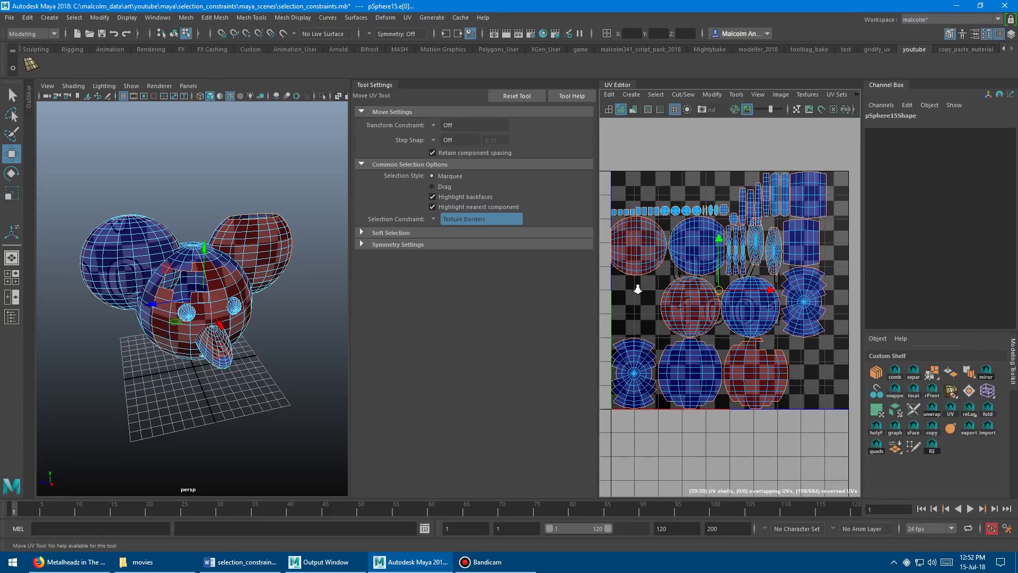
right_click_drag(639, 287, 646, 289, "alt")
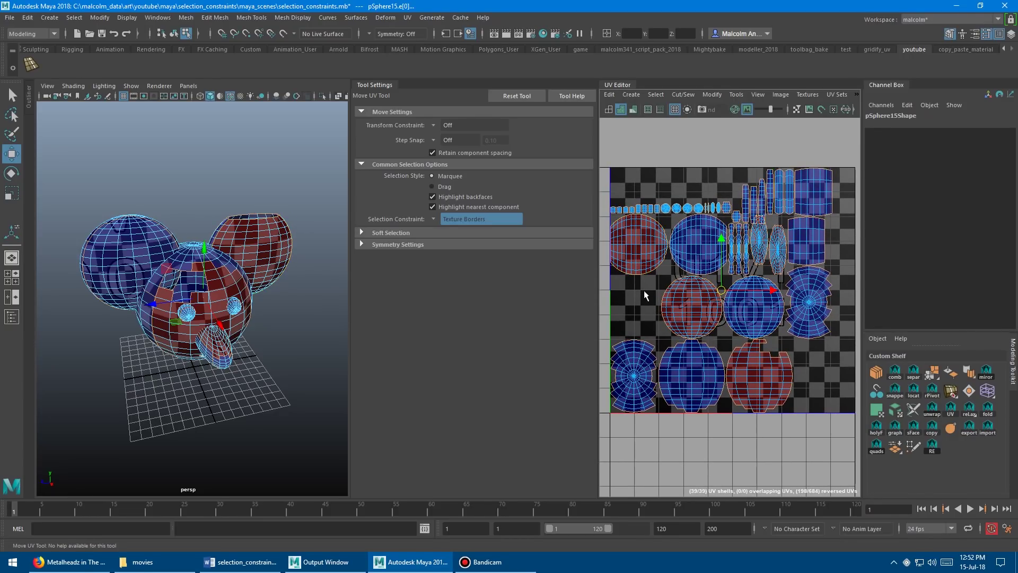
Set the Move UV tool's selection constraint to UV Edge Loop, clear the selection, and check the loop highlighting on the ear shell.
left_click(432, 218)
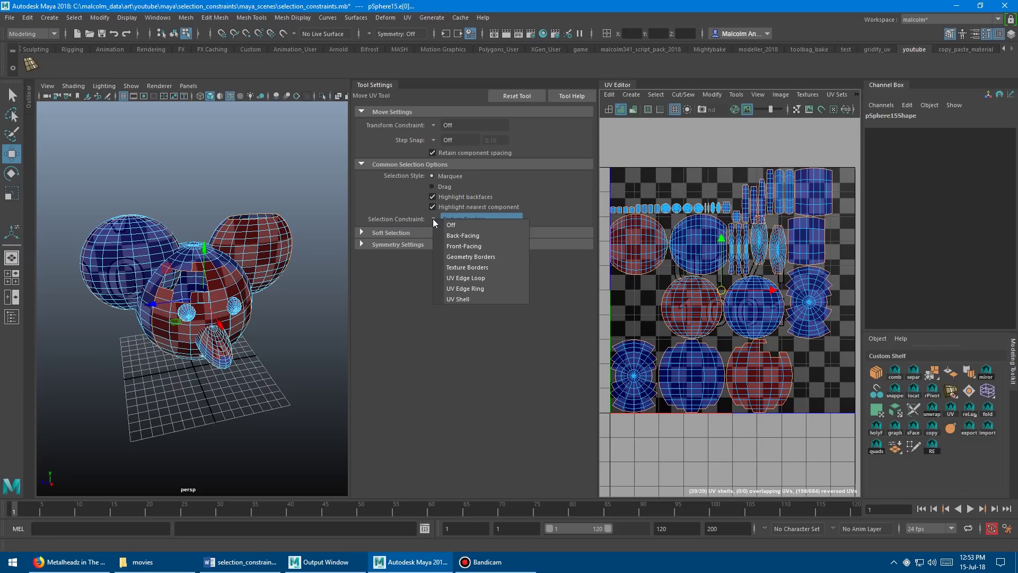
left_click(470, 278)
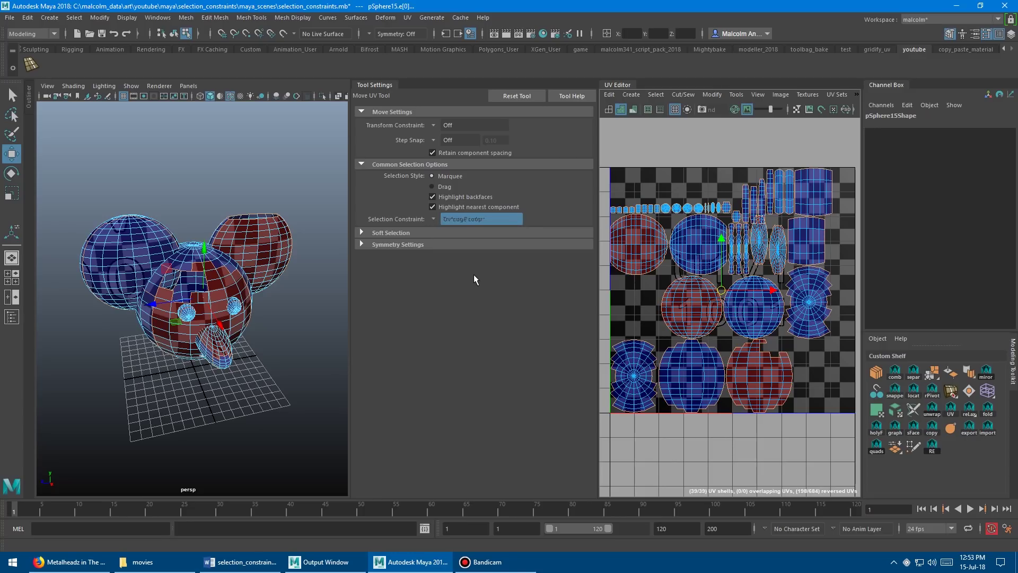
left_click(628, 286)
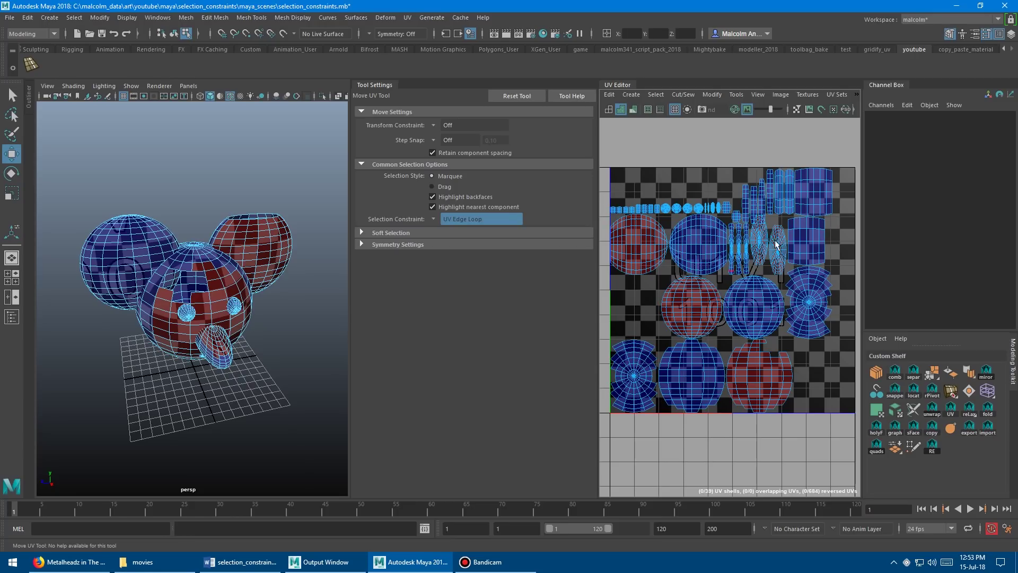
middle_click_drag(724, 259, 752, 255, "alt")
scroll(752, 255, "up", 2)
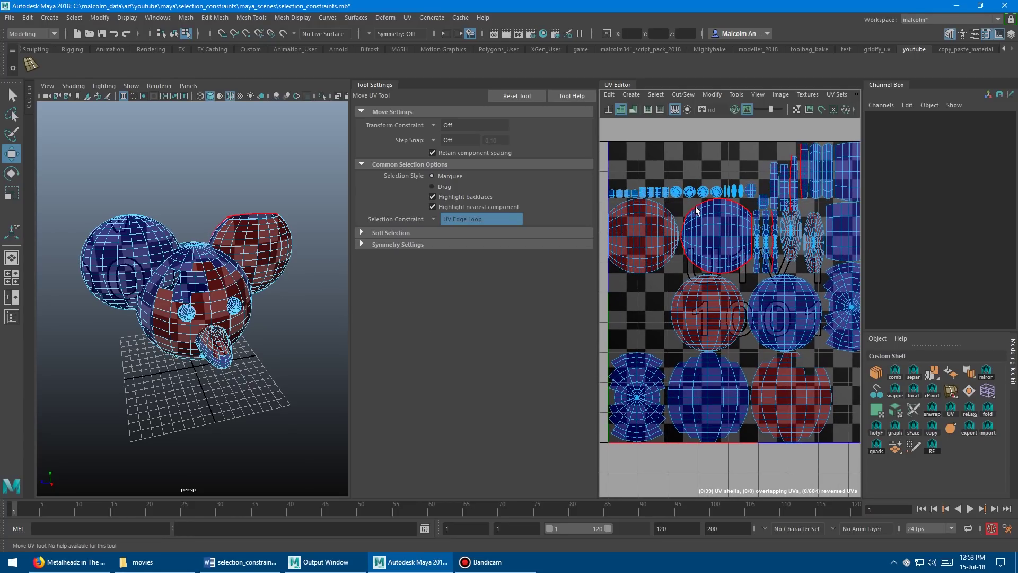
Switch the Move UV tool's selection constraint to UV Edge Ring and turn the constraint back to Off.
left_click(448, 220)
left_click(477, 289)
left_click(435, 219)
left_click(451, 224)
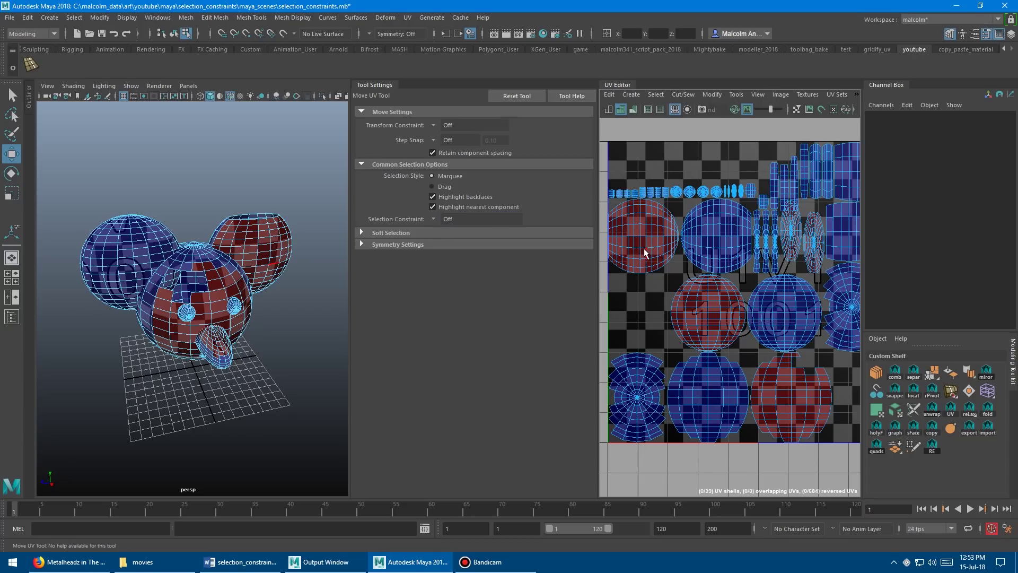
With the constraint off, select single edges and a full edge loop on the blue ear shell beside the red one.
scroll(645, 252, "up", 6)
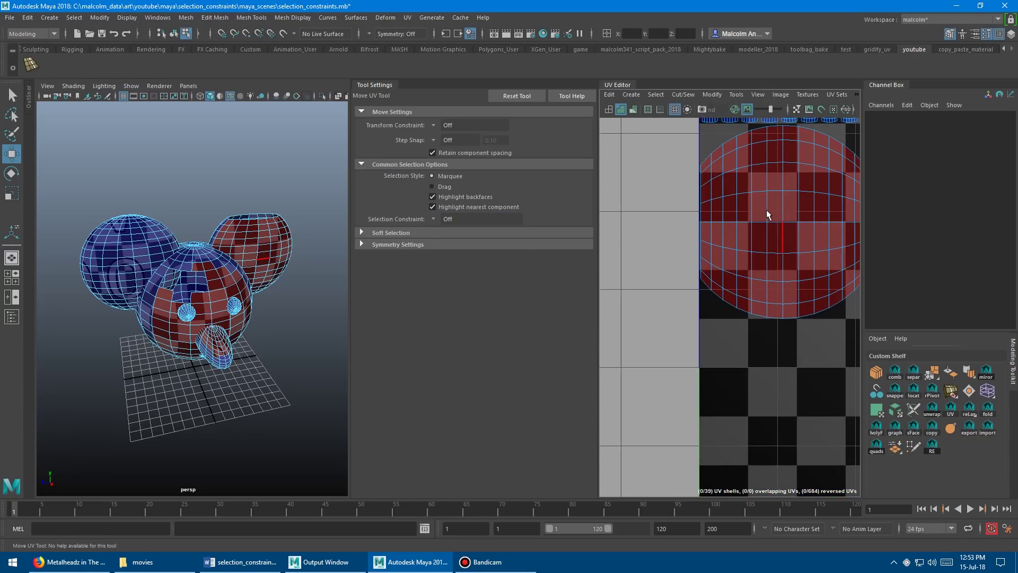
middle_click_drag(807, 239, 693, 240, "alt")
double_click(701, 234)
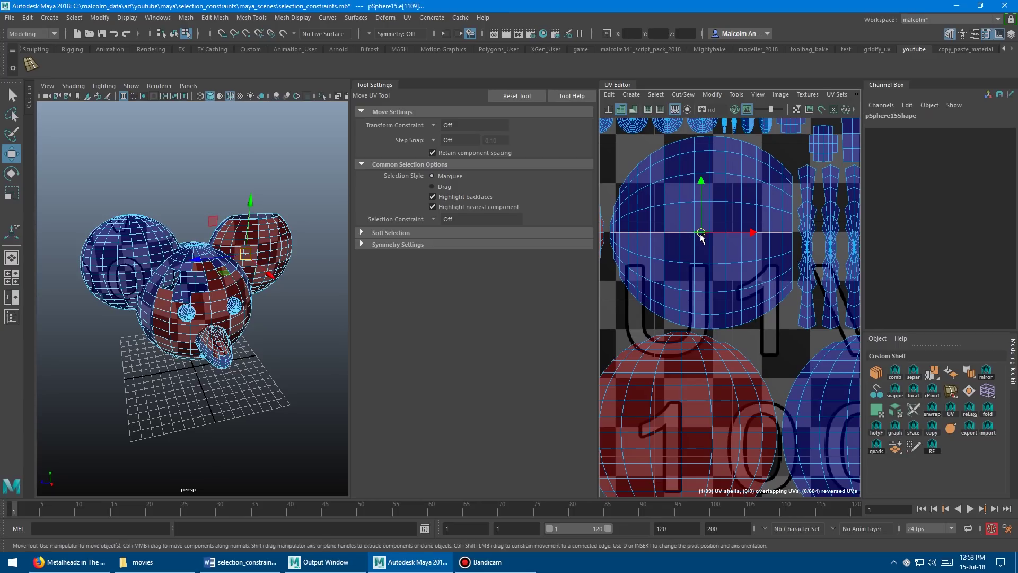
left_click(687, 229)
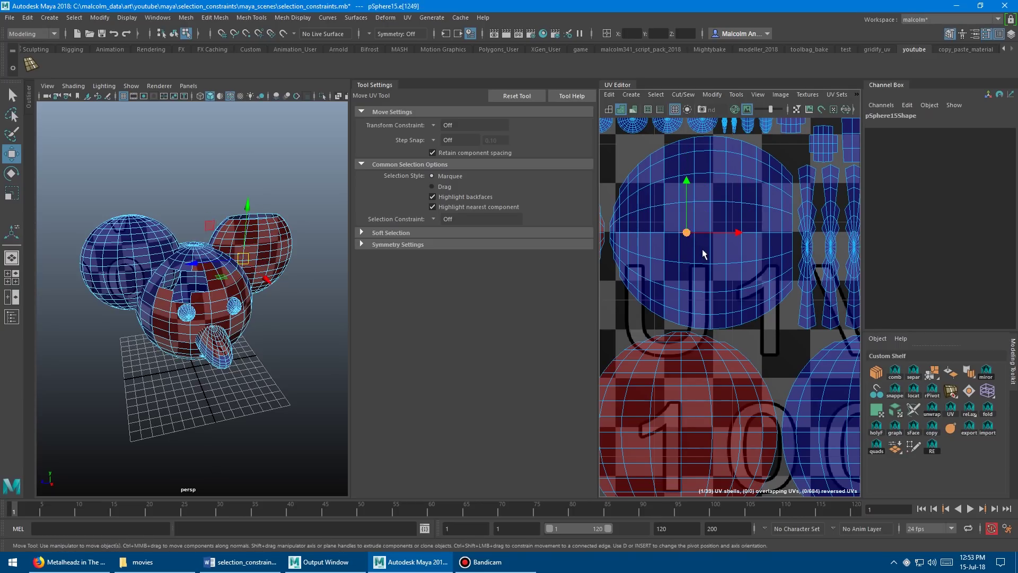
double_click(729, 272)
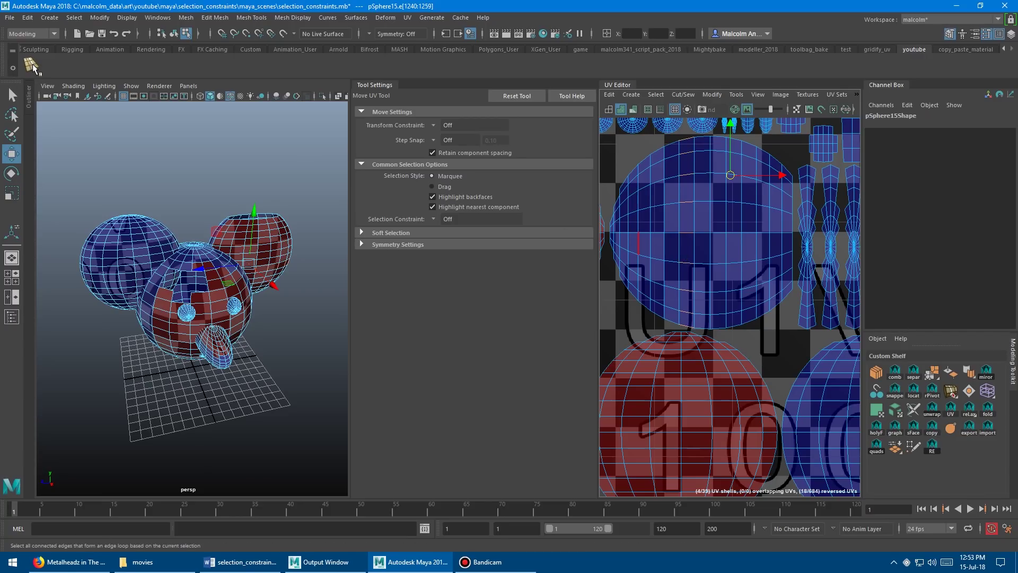
right_click_drag(720, 249, 678, 250, "alt")
left_click(645, 194)
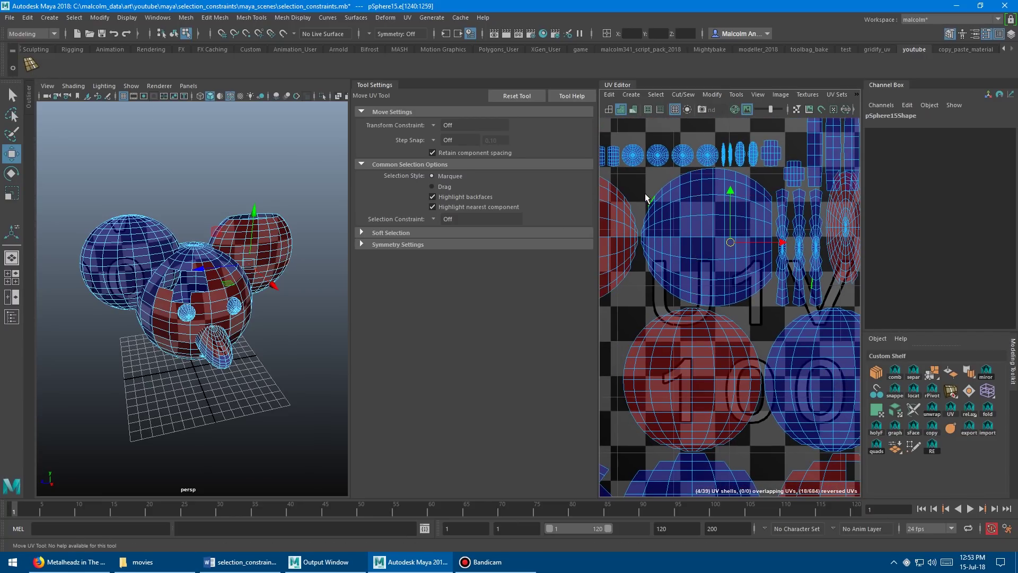
key("a")
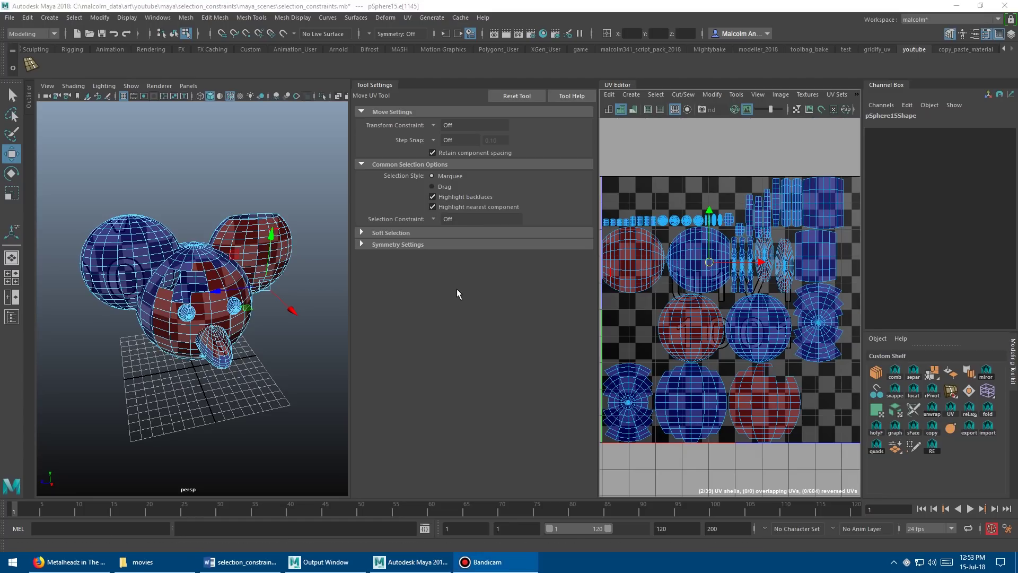
Set the selection constraint to UV Shell, check the whole-shell highlighting on the red ear shell, and clear the selection.
left_click(433, 219)
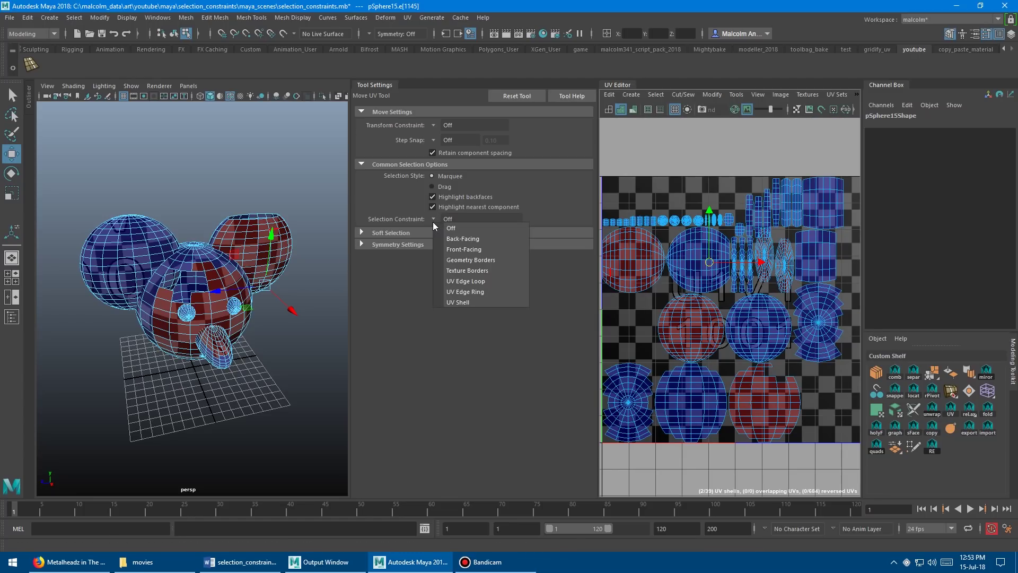
left_click(467, 301)
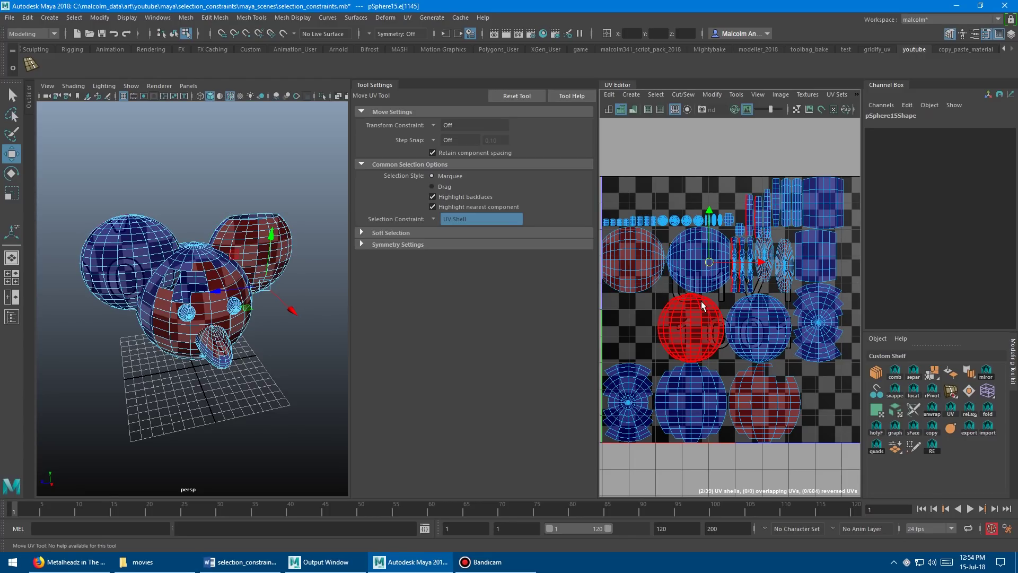
left_click(625, 185)
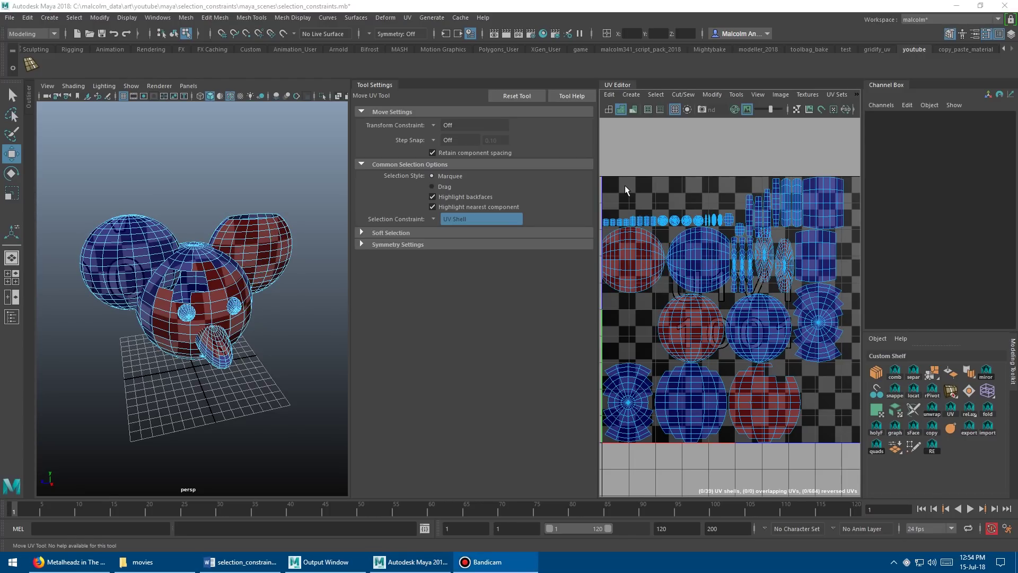
Set the selection constraint back to Off.
middle_click_drag(625, 186, 631, 181, "alt")
right_click_drag(631, 181, 625, 185, "alt")
left_click(447, 225)
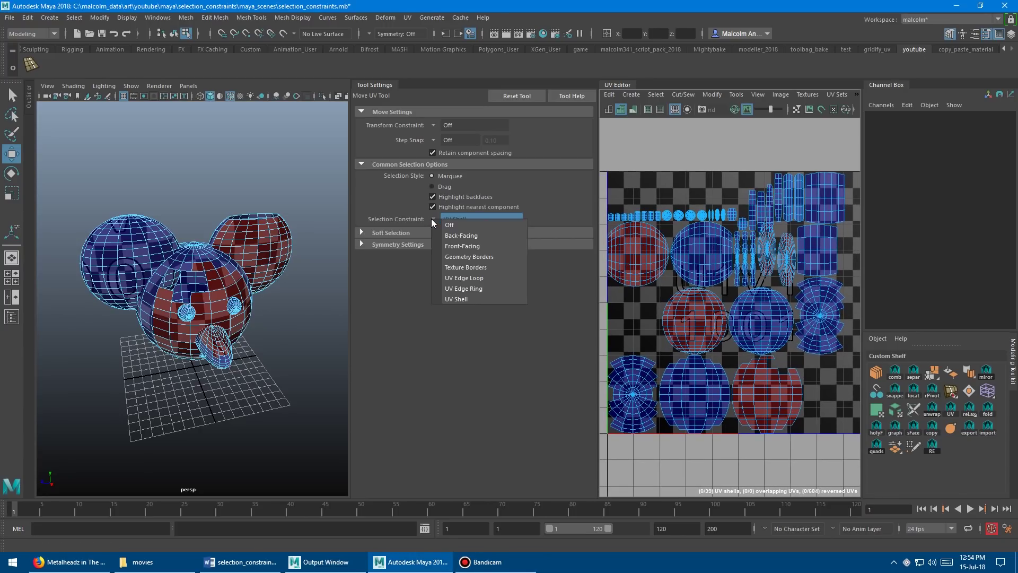
left_click(448, 222)
Switch the UV Editor to UV Shell selection mode and select the four round ear shells together.
middle_click_drag(679, 219, 668, 215, "alt")
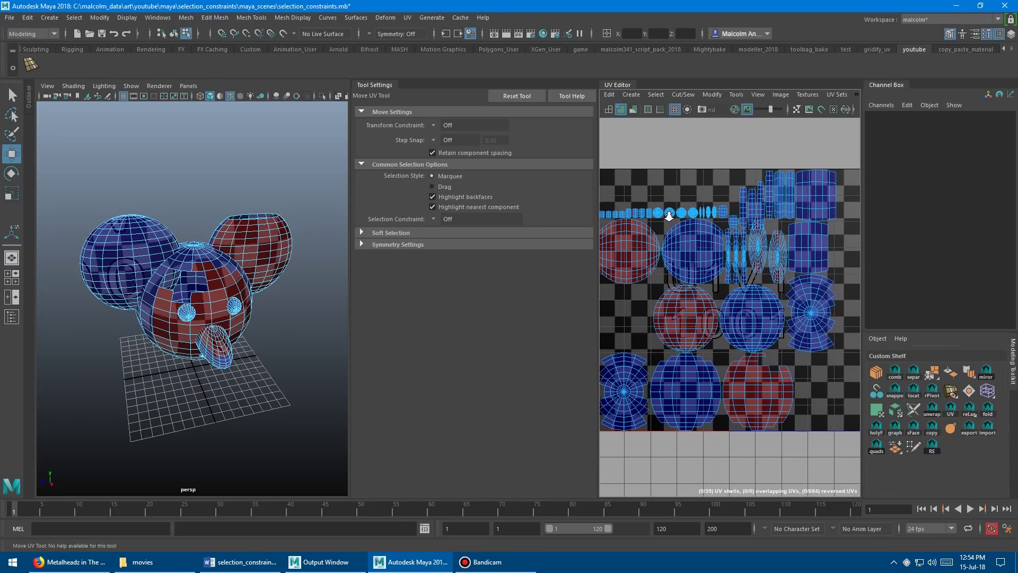
right_click_drag(668, 216, 659, 217, "alt")
middle_click_drag(660, 217, 691, 195, "alt")
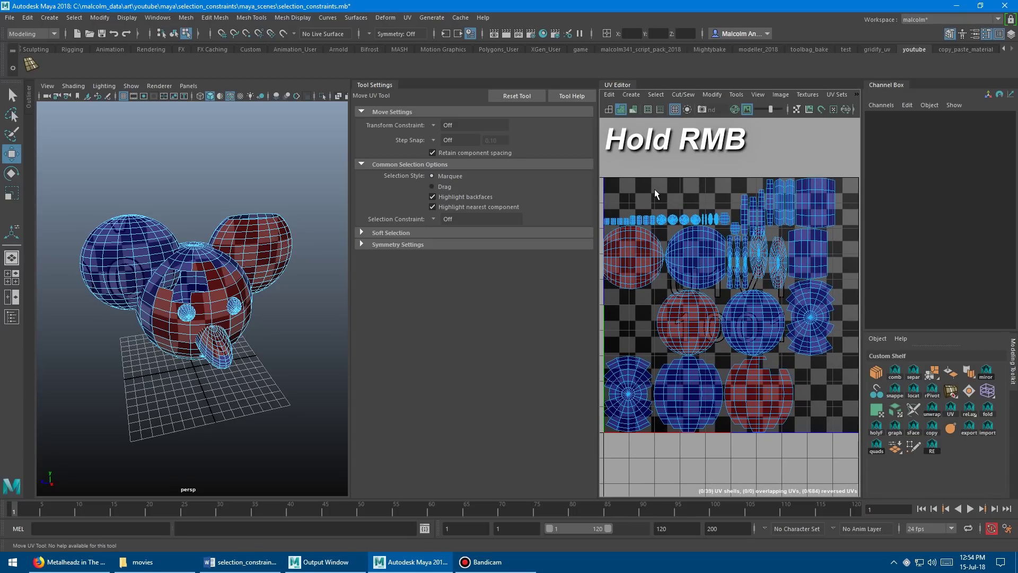
right_click(655, 193)
right_click_drag(656, 193, 610, 175)
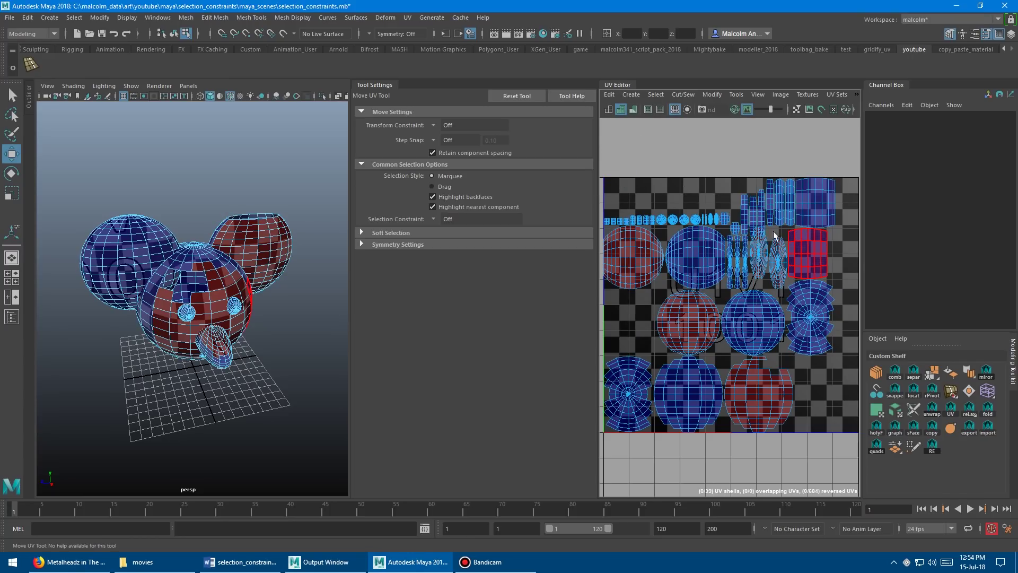
left_click(690, 323)
left_click(763, 322, "shift")
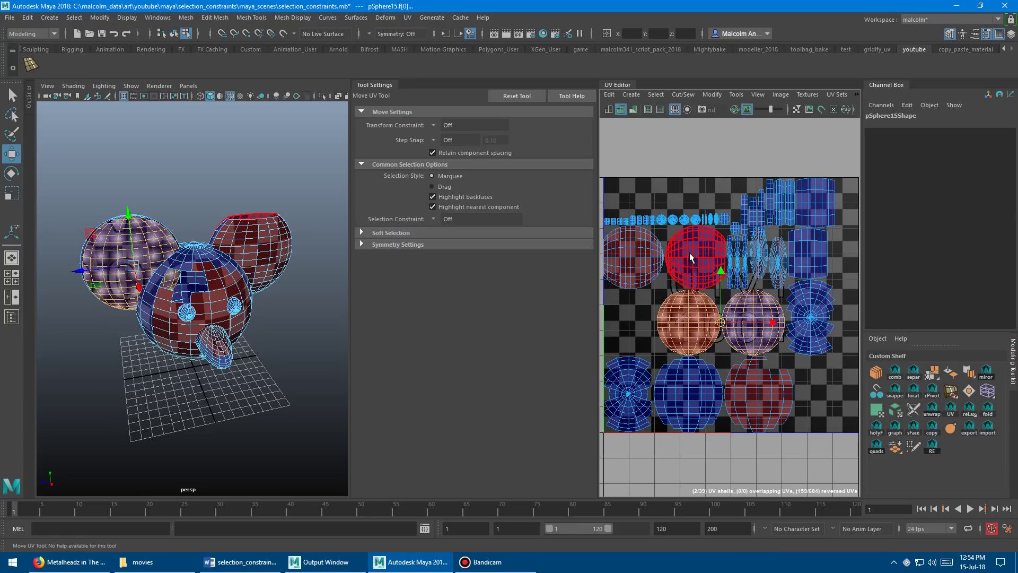
left_click(691, 257, "shift")
left_click(640, 257, "shift")
Try moving the four selected ear shells, undo the move and clear the selection.
middle_click_drag(691, 322, 676, 272)
key("ctrl+z")
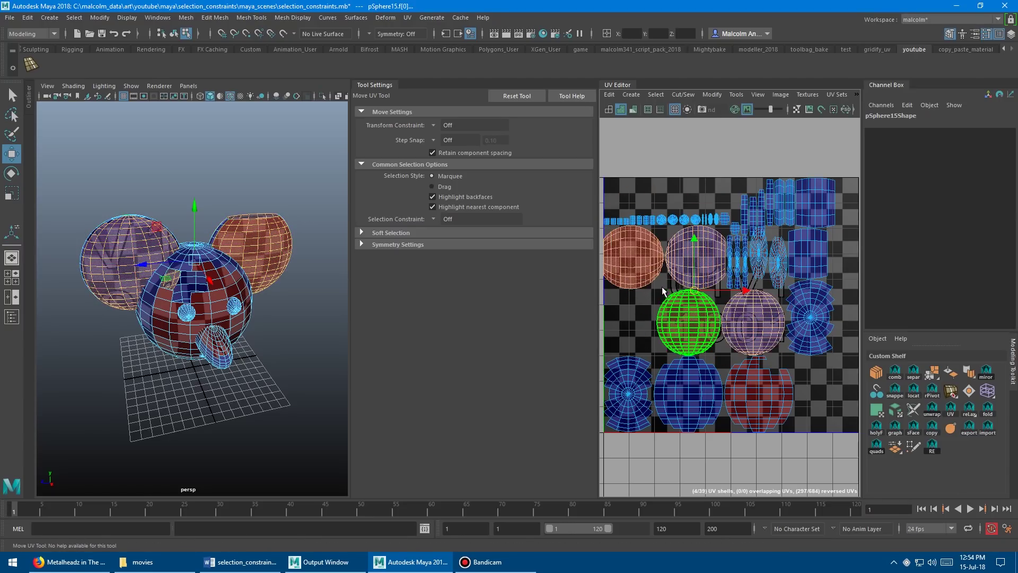
left_click(637, 190)
Reapply UV Shell selection mode and select a narrow oval shell, followed by the lower red ear shell.
right_click(655, 190)
right_click_drag(655, 189, 625, 176)
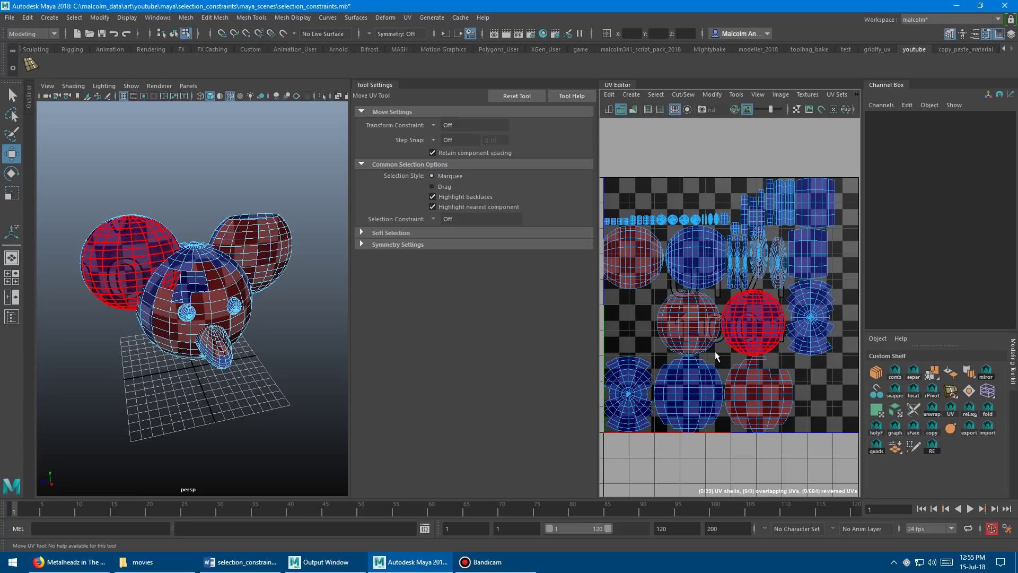
left_click(758, 252)
left_click(684, 324)
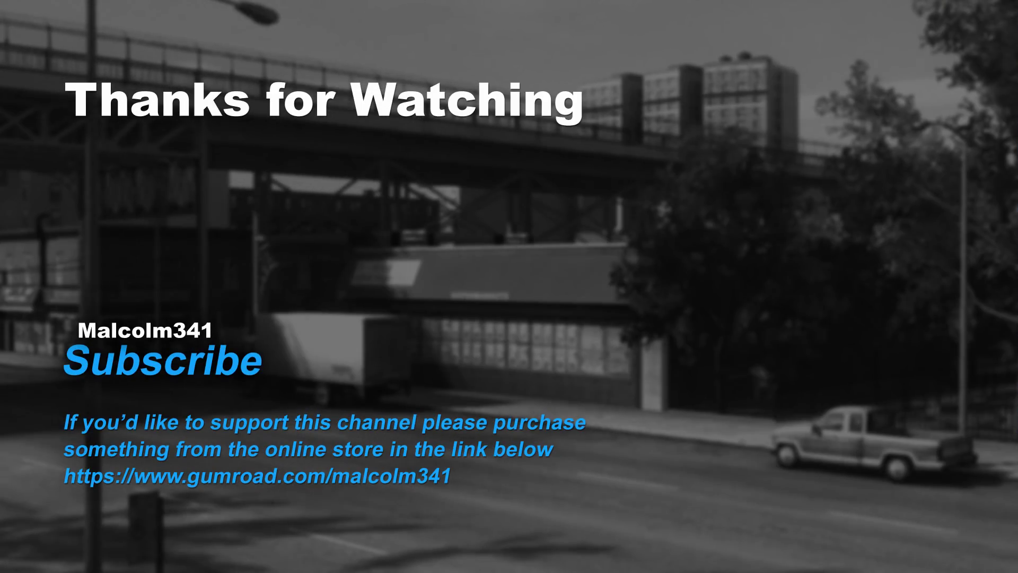